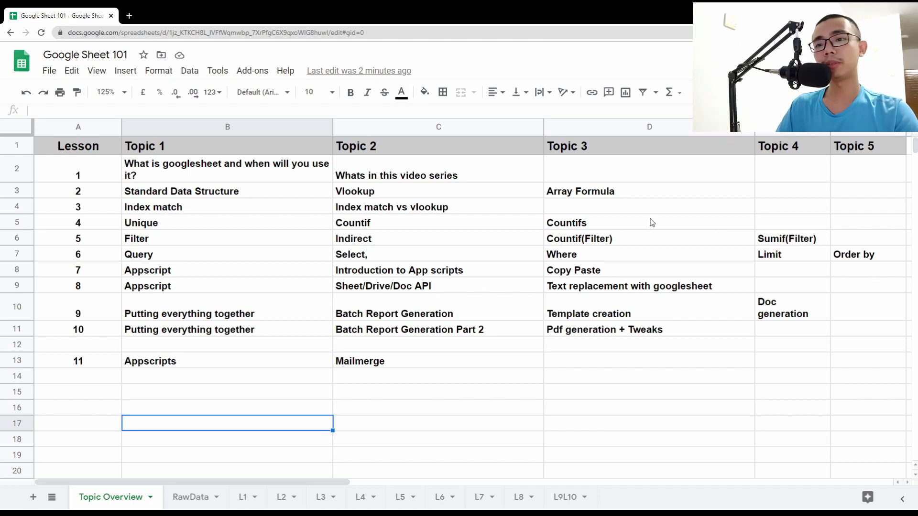
Review the Query lesson's topics in the overview, from Where to Limit, and open the L6 sheet.
{"action": "left_click", "coordinate": [136, 257]}
{"action": "left_click_drag", "start_coordinate": [535, 259], "coordinate": [793, 264]}
{"action": "left_click", "coordinate": [440, 497]}
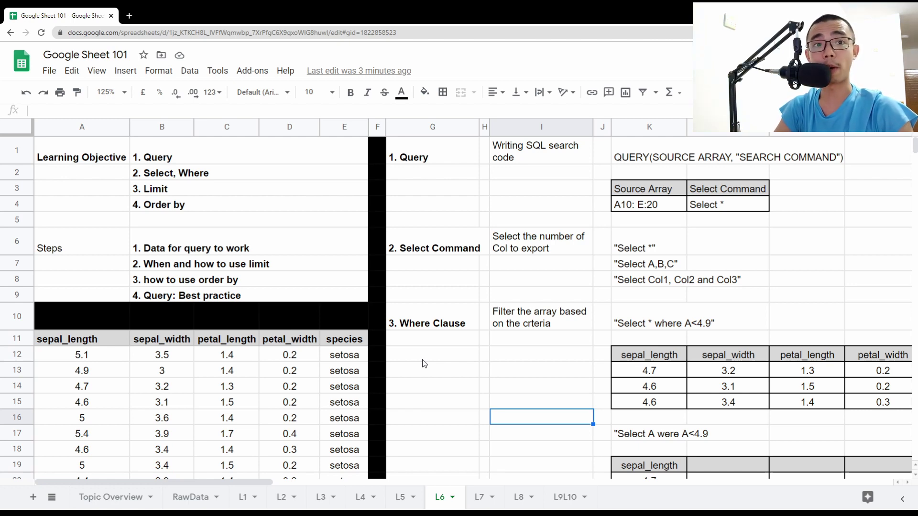
Review the learning objectives and the steps listed above the data on the lesson sheet.
{"action": "left_click_drag", "start_coordinate": [81, 153], "coordinate": [215, 224]}
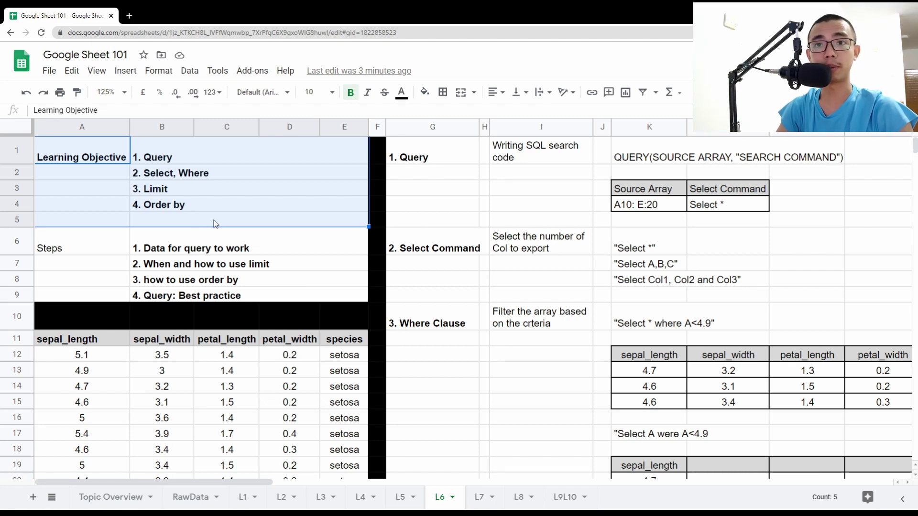
{"action": "left_click_drag", "start_coordinate": [98, 263], "coordinate": [356, 282]}
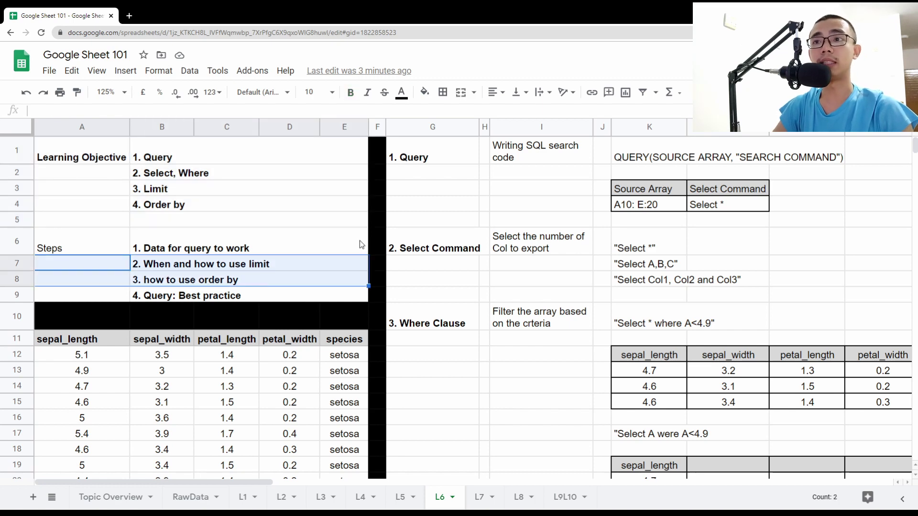
{"action": "left_click", "coordinate": [340, 223]}
{"action": "left_click_drag", "start_coordinate": [82, 244], "coordinate": [285, 280]}
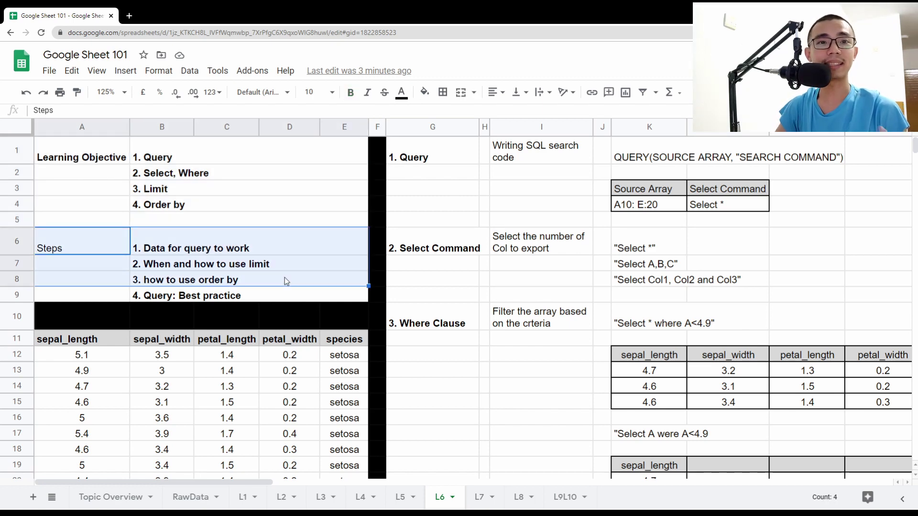
Examine the imported iris dataset's header columns and its first data row.
{"action": "left_click_drag", "start_coordinate": [72, 339], "coordinate": [357, 463]}
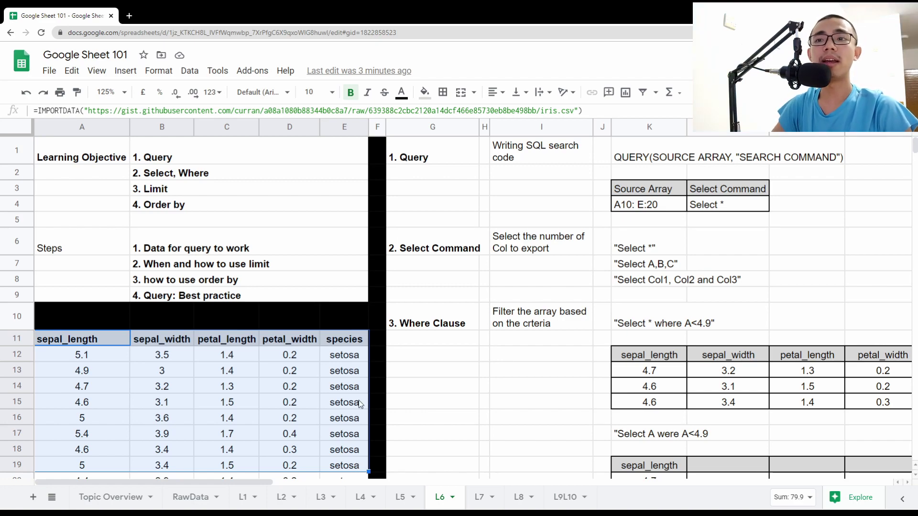
{"action": "scroll", "coordinate": [360, 404], "scroll_direction": "down", "scroll_amount": 10}
{"action": "scroll", "coordinate": [274, 345], "scroll_direction": "up", "scroll_amount": 8}
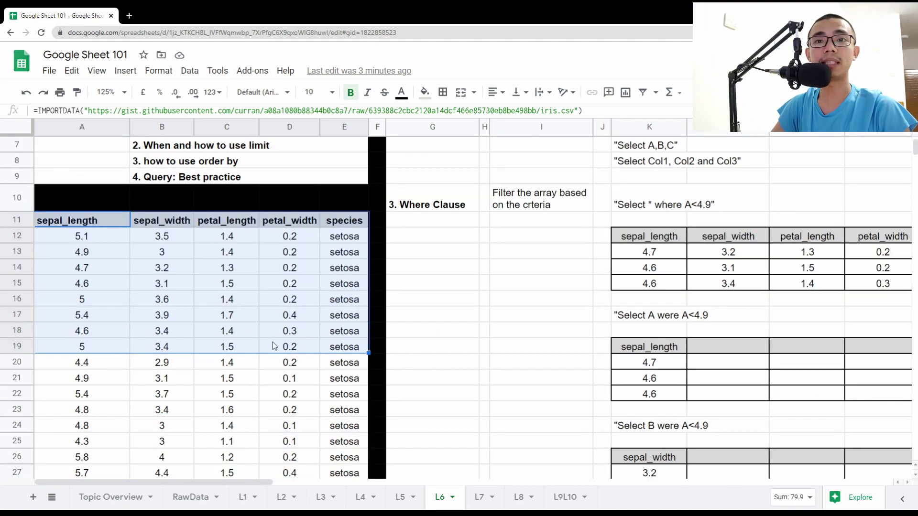
{"action": "left_click", "coordinate": [191, 270]}
{"action": "left_click", "coordinate": [82, 226]}
{"action": "left_click", "coordinate": [132, 222]}
{"action": "left_click", "coordinate": [235, 227]}
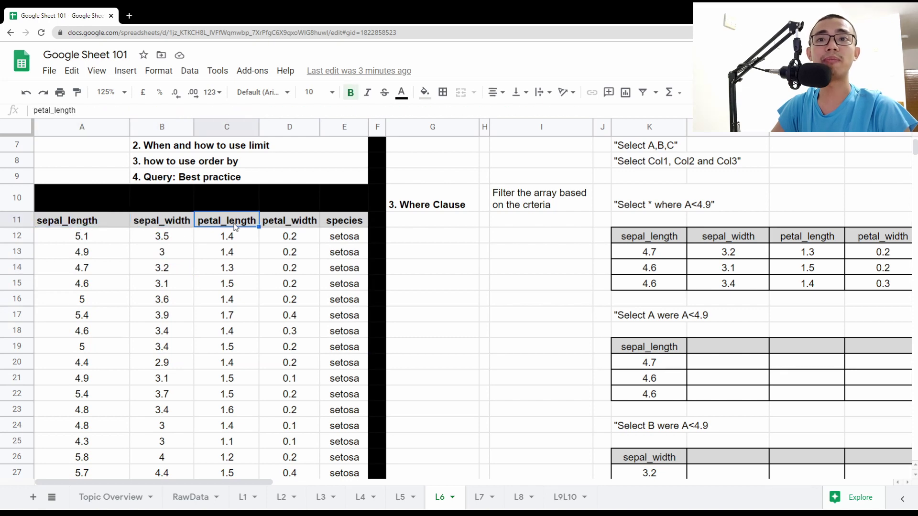
{"action": "left_click", "coordinate": [282, 227]}
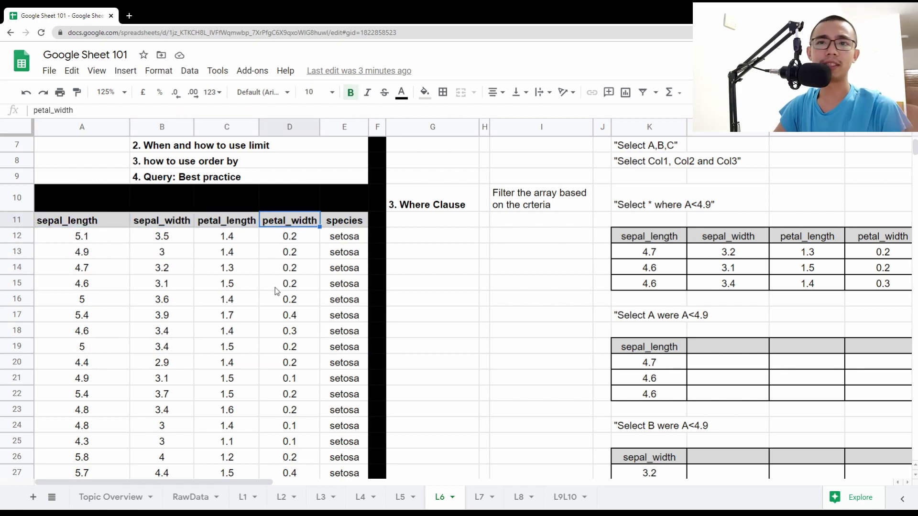
{"action": "left_click_drag", "start_coordinate": [98, 235], "coordinate": [354, 234]}
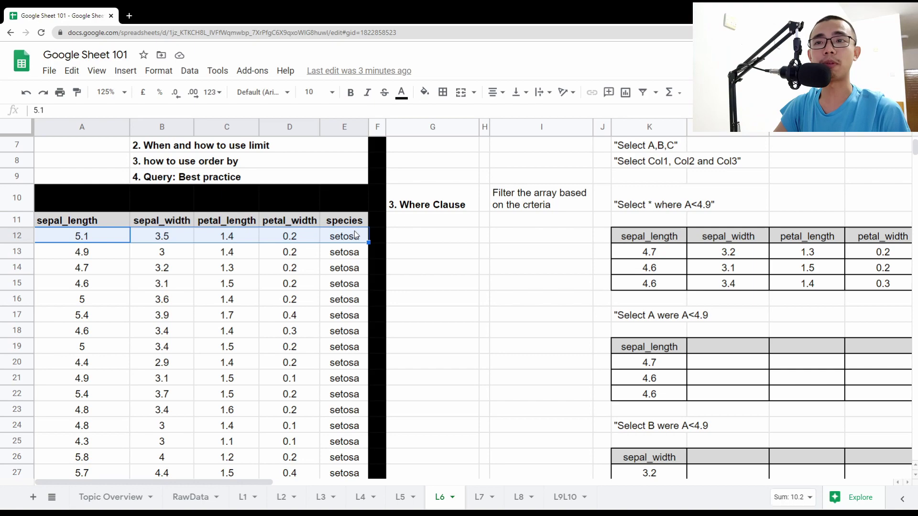
Examine the species values down the whole dataset and return to its first rows.
{"action": "scroll", "coordinate": [355, 235], "scroll_direction": "down", "scroll_amount": 18}
{"action": "scroll", "coordinate": [342, 303], "scroll_direction": "up", "scroll_amount": 7}
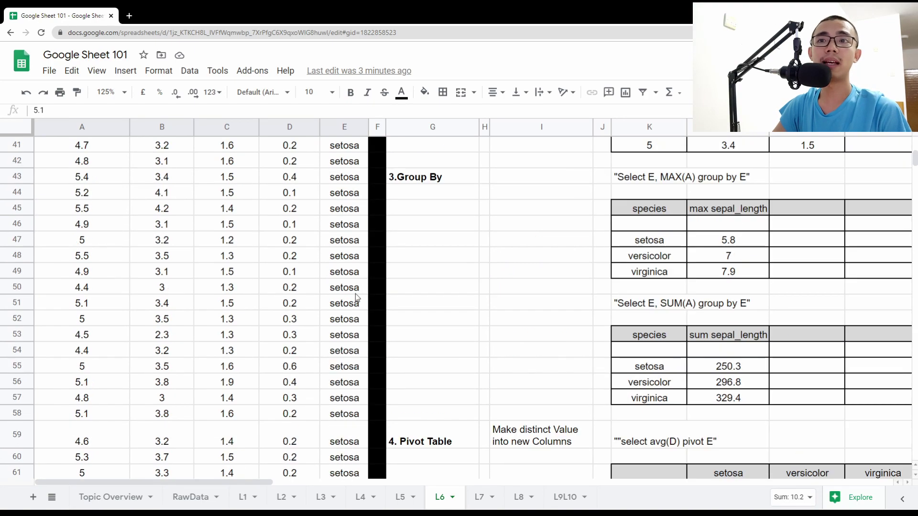
{"action": "left_click", "coordinate": [354, 294]}
{"action": "scroll", "coordinate": [354, 293], "scroll_direction": "down", "scroll_amount": 18}
{"action": "left_click", "coordinate": [353, 289]}
{"action": "scroll", "coordinate": [352, 338], "scroll_direction": "down", "scroll_amount": 4}
{"action": "left_click", "coordinate": [351, 337]}
{"action": "scroll", "coordinate": [351, 338], "scroll_direction": "up", "scroll_amount": 20}
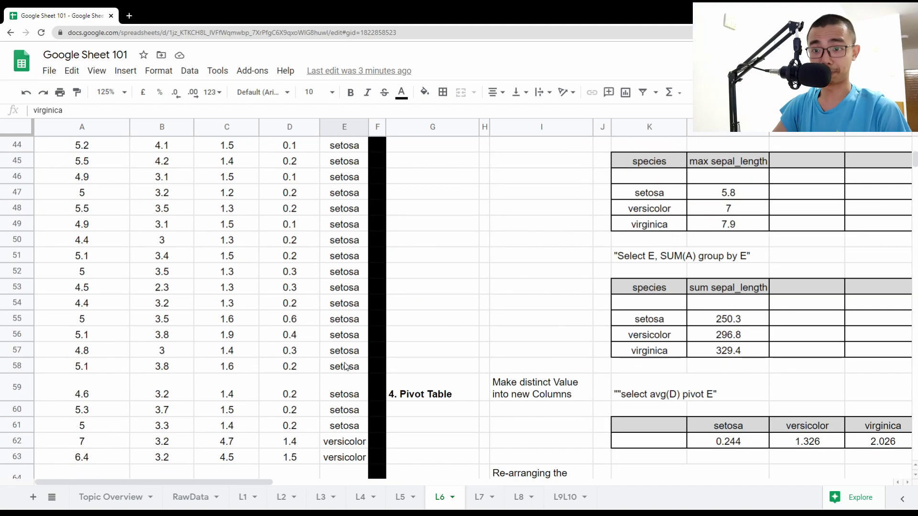
{"action": "scroll", "coordinate": [346, 367], "scroll_direction": "up", "scroll_amount": 14}
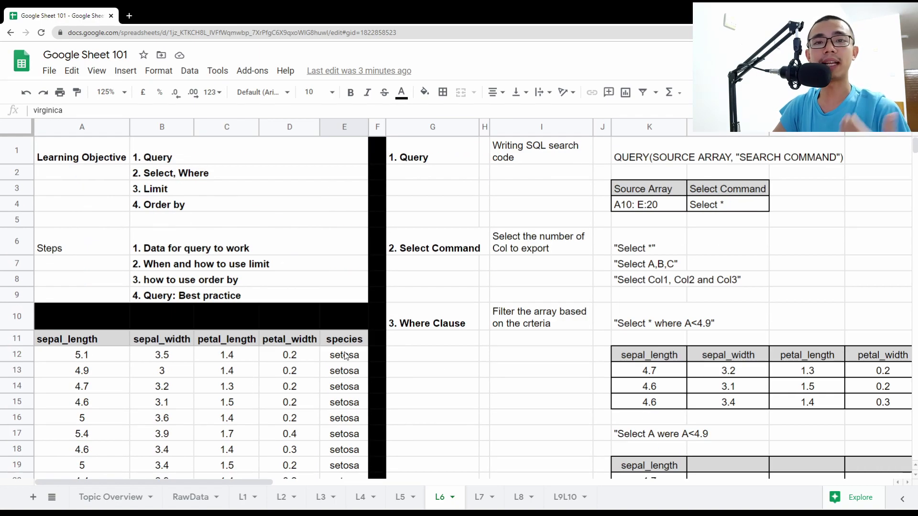
{"action": "left_click_drag", "start_coordinate": [95, 355], "coordinate": [325, 418]}
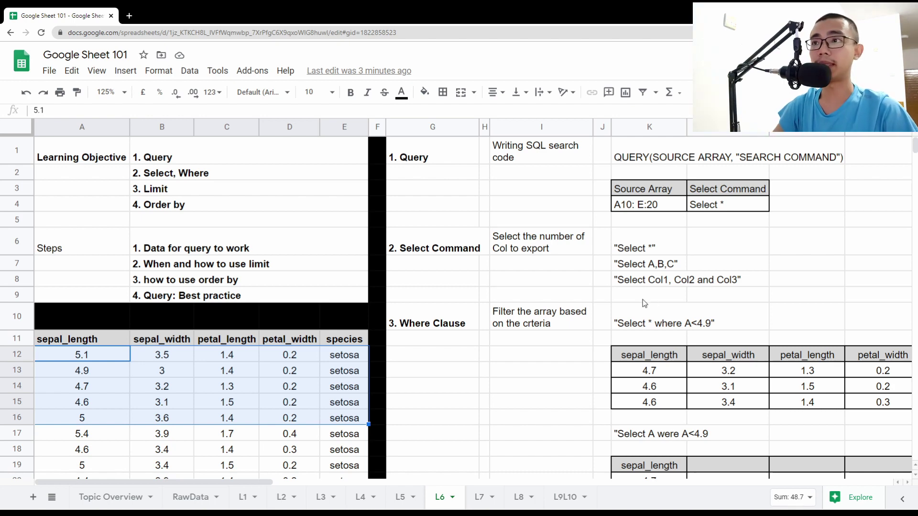
Review the Query section's description and its QUERY syntax with source array and search command.
{"action": "left_click_drag", "start_coordinate": [417, 158], "coordinate": [772, 220]}
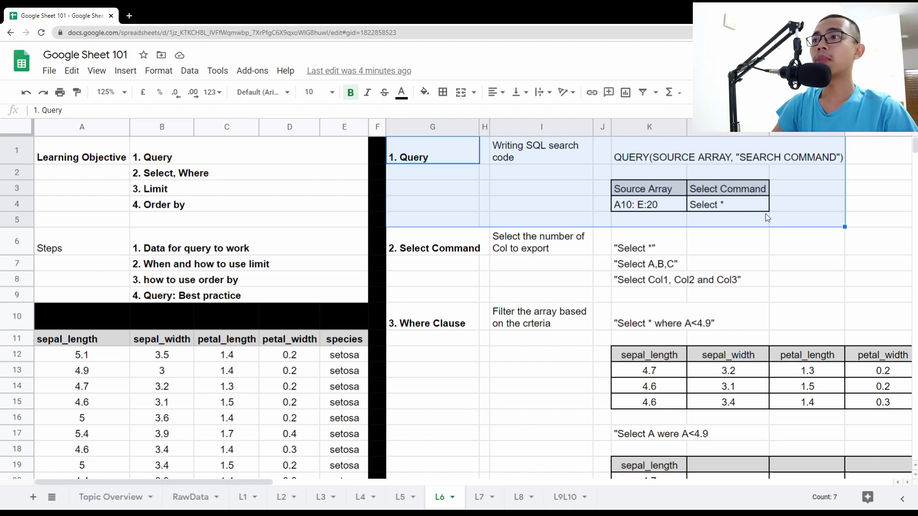
{"action": "left_click", "coordinate": [557, 160]}
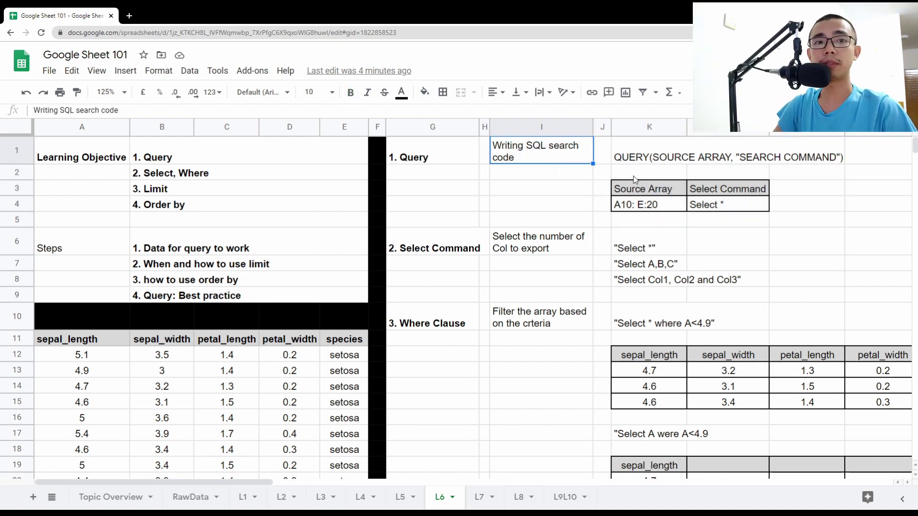
{"action": "left_click", "coordinate": [629, 159]}
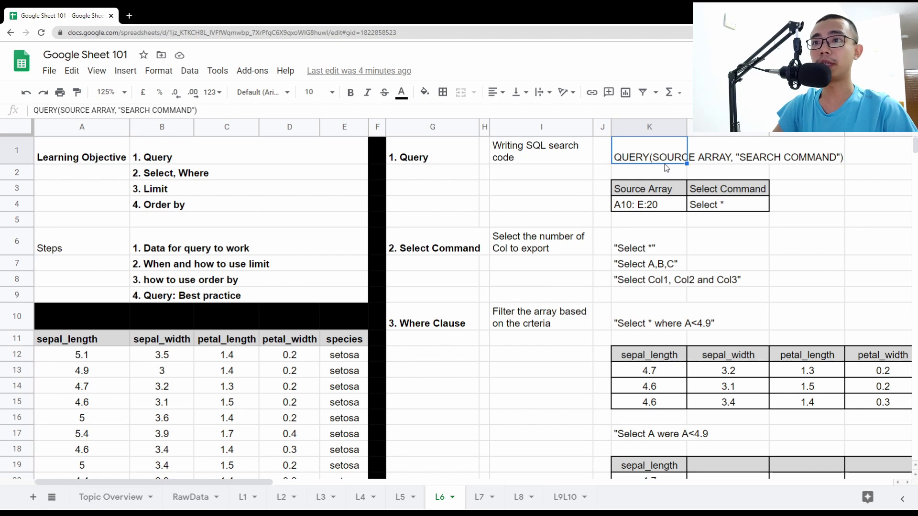
{"action": "left_click", "coordinate": [513, 209]}
{"action": "type", "text": "=query"}
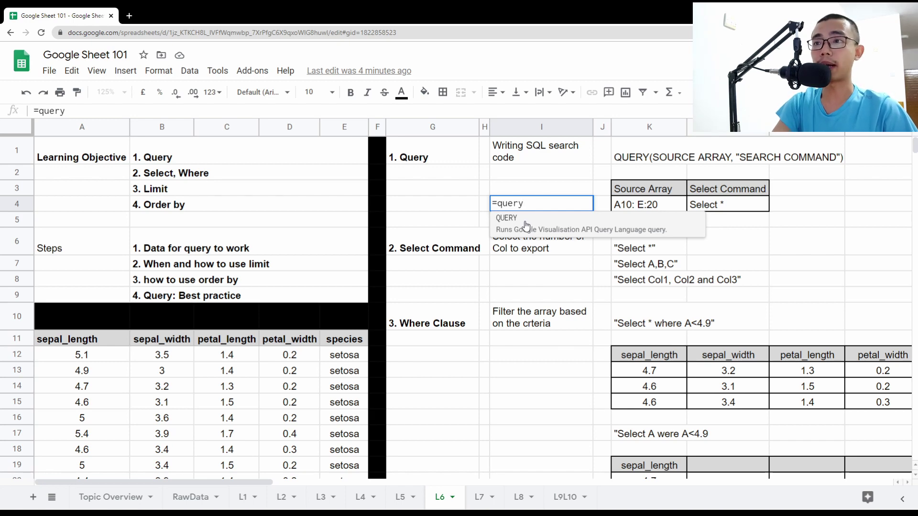
{"action": "type", "text": "("}
{"action": "left_click_drag", "start_coordinate": [102, 345], "coordinate": [354, 451]}
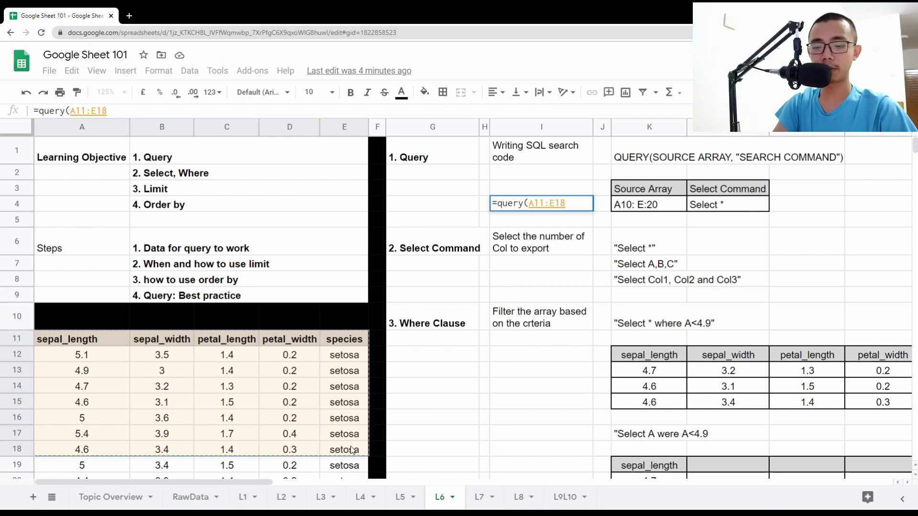
{"action": "type", "text": ","}
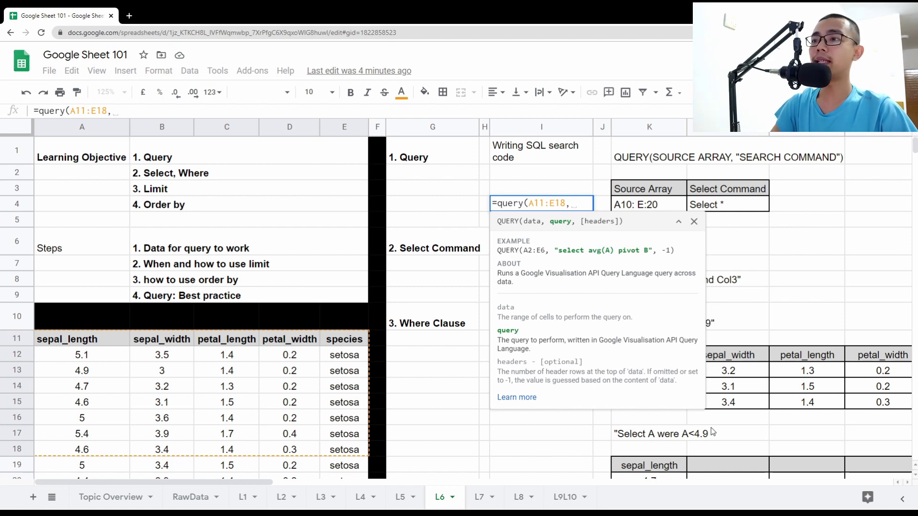
{"action": "left_click_drag", "start_coordinate": [582, 220], "coordinate": [622, 220]}
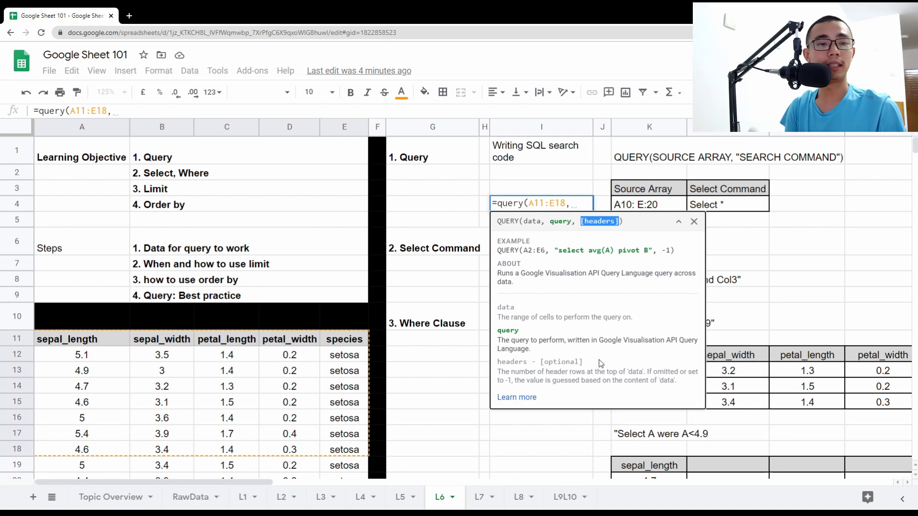
{"action": "left_click", "coordinate": [697, 221]}
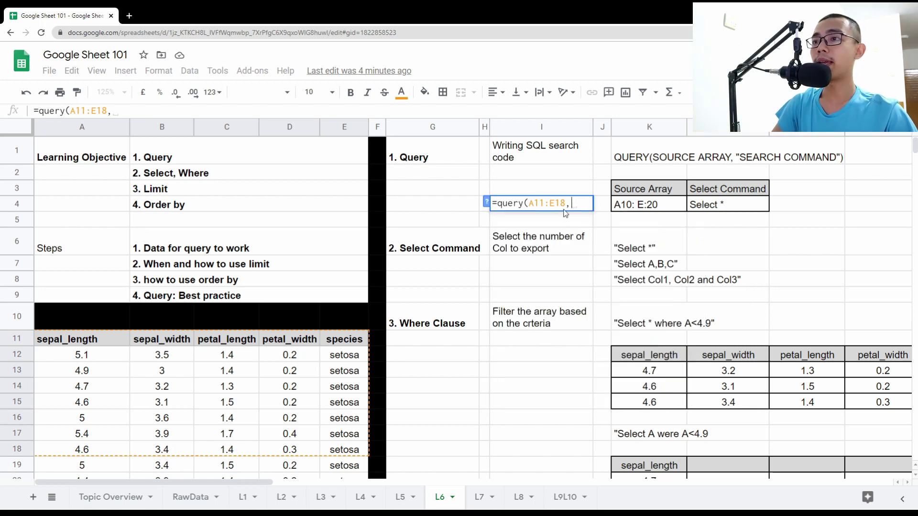
{"action": "key", "text": "Escape"}
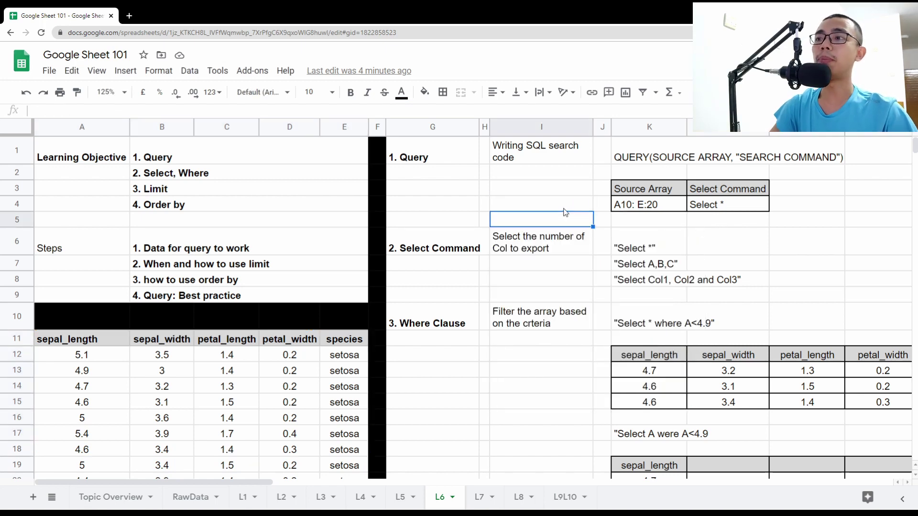
Review the Select Command section's description and its example search strings.
{"action": "left_click_drag", "start_coordinate": [441, 256], "coordinate": [704, 284]}
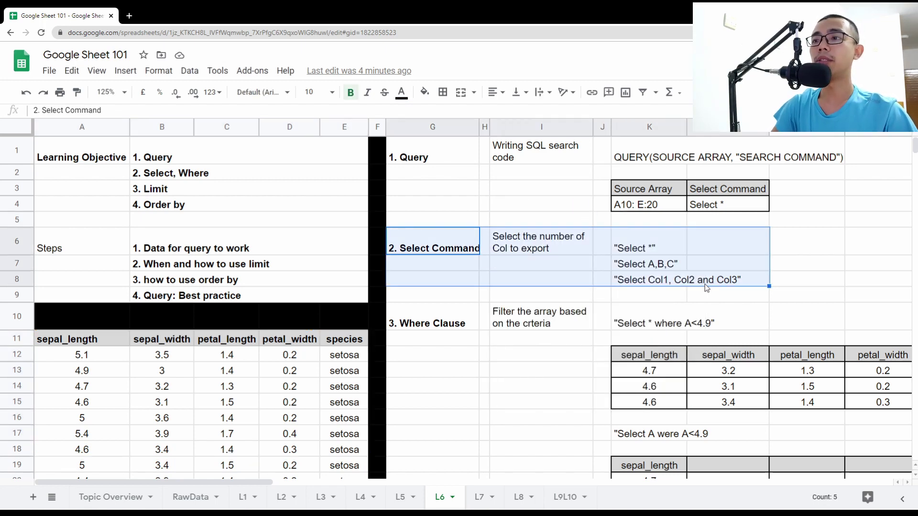
{"action": "left_click", "coordinate": [583, 252]}
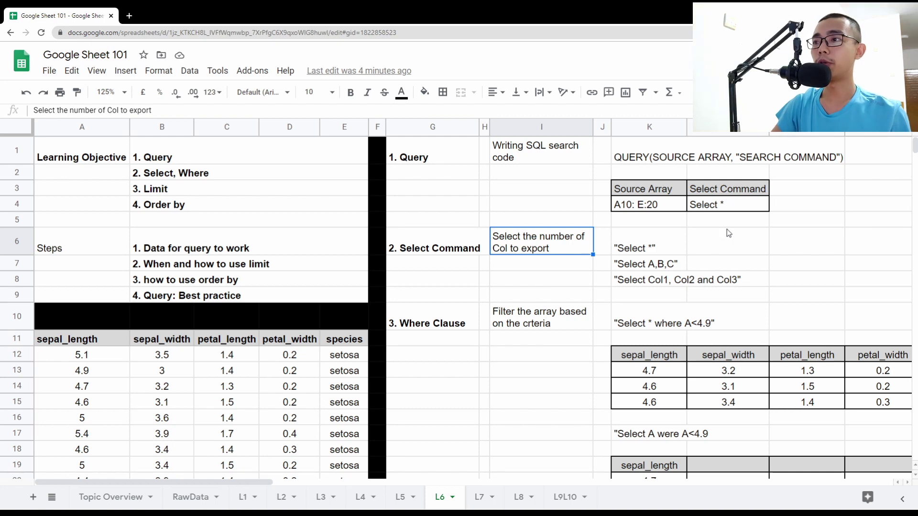
{"action": "left_click", "coordinate": [812, 210]}
{"action": "left_click", "coordinate": [649, 264]}
{"action": "left_click", "coordinate": [649, 323]}
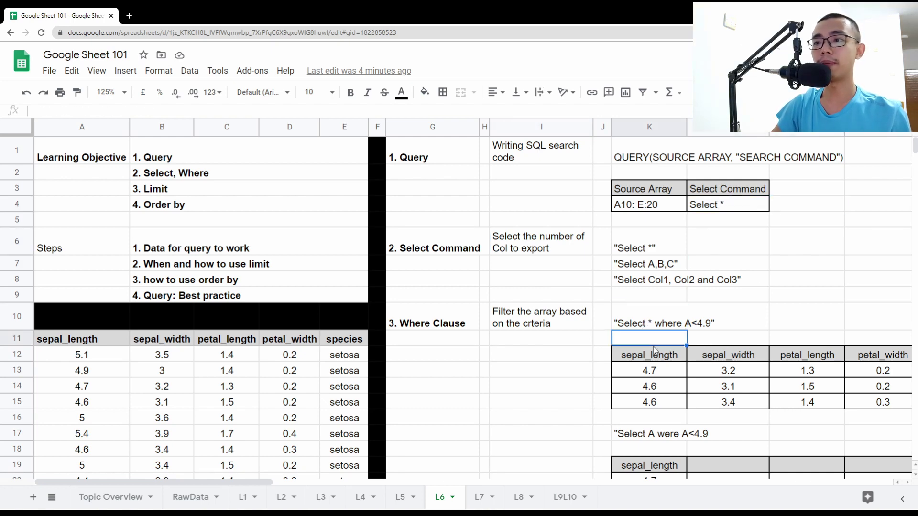
Inspect the QUERY formula in K12 and its result table under the Where Clause example.
{"action": "left_click", "coordinate": [649, 355]}
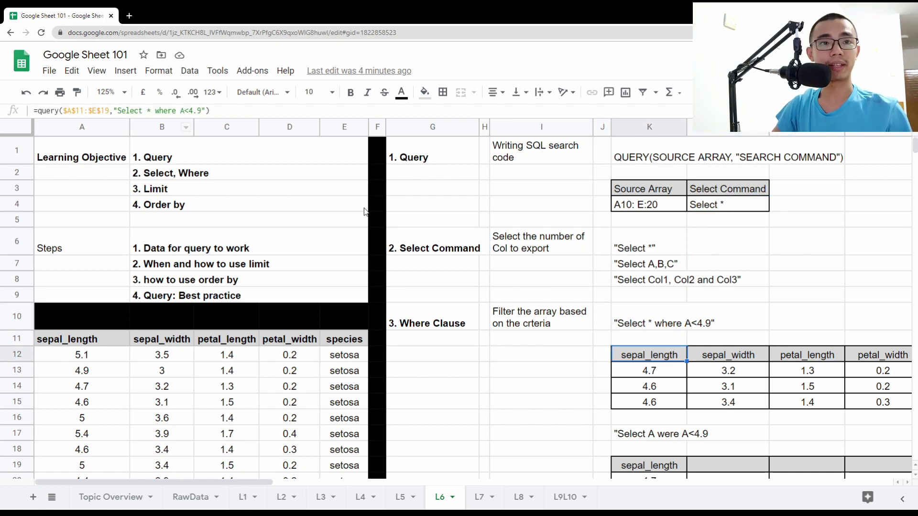
{"action": "double_click", "coordinate": [648, 358]}
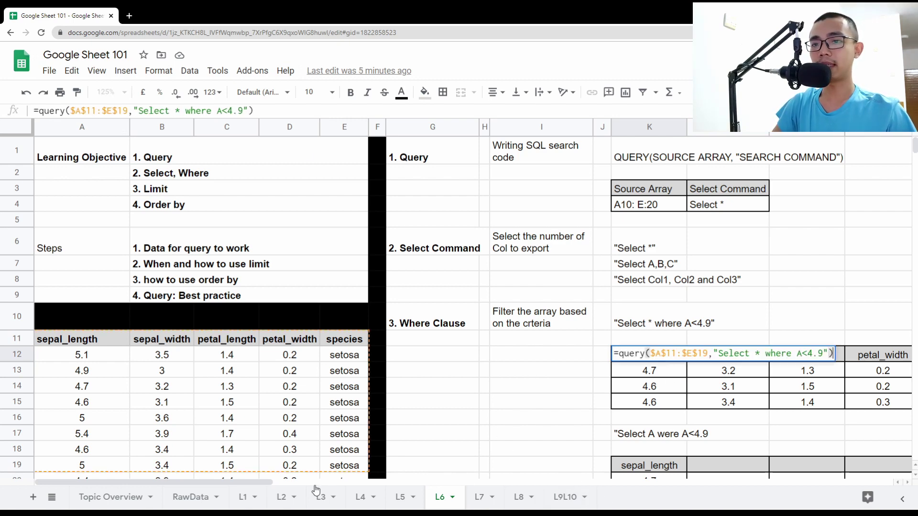
{"action": "left_click_drag", "start_coordinate": [252, 481], "coordinate": [316, 481]}
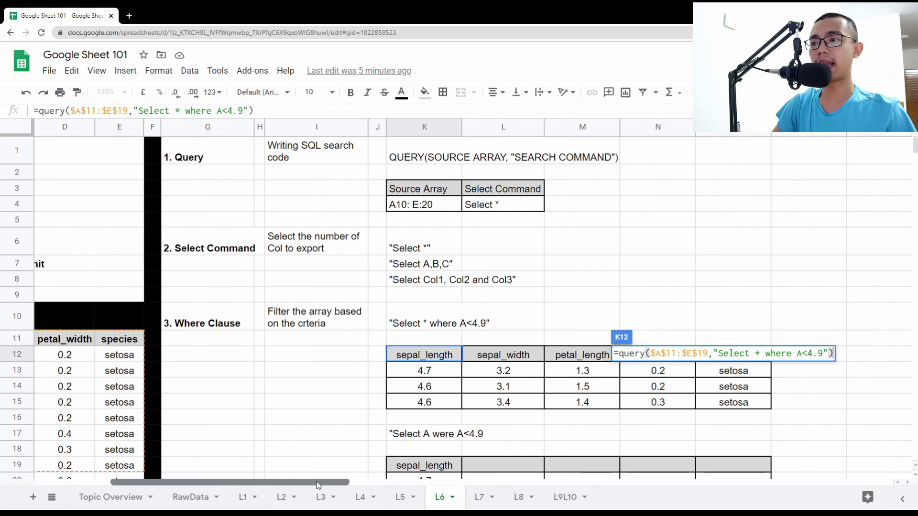
{"action": "scroll", "coordinate": [466, 350], "scroll_direction": "down", "scroll_amount": 2}
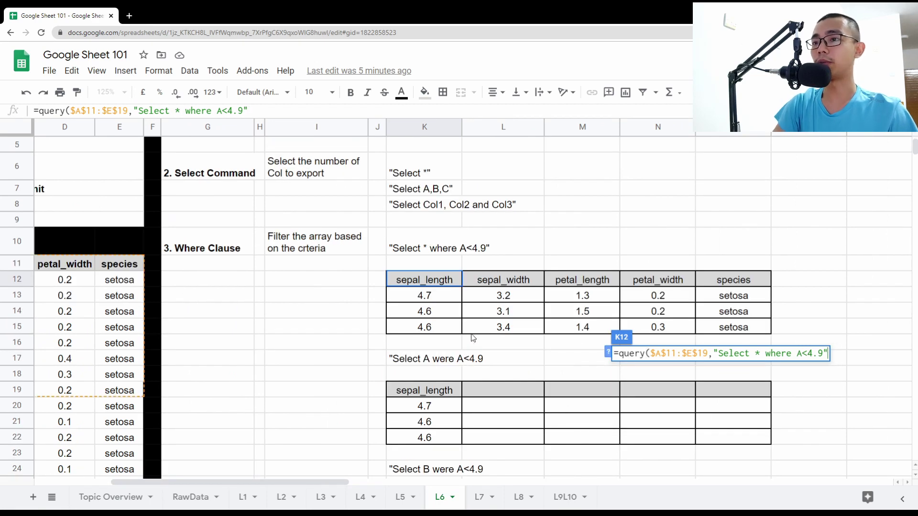
{"action": "key", "text": "Return"}
{"action": "scroll", "coordinate": [528, 285], "scroll_direction": "up", "scroll_amount": 2}
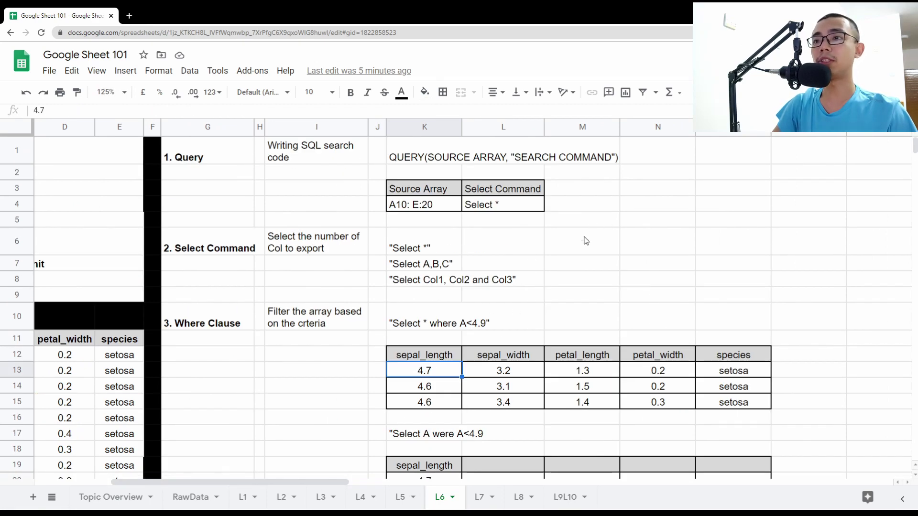
Enter a QUERY formula in M6 that returns all columns of A11:E14 with the search command "Select *".
{"action": "left_click", "coordinate": [585, 241]}
{"action": "type", "text": "=query("}
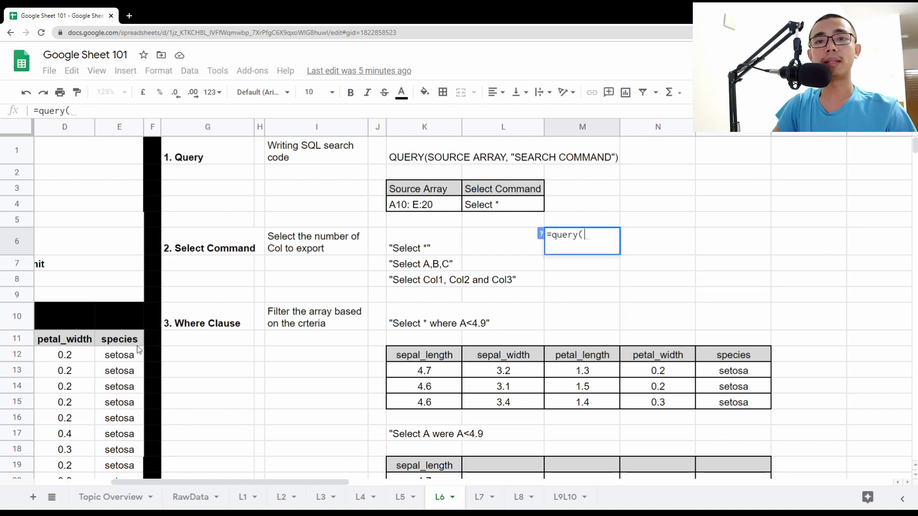
{"action": "left_click_drag", "start_coordinate": [129, 339], "coordinate": [79, 386]}
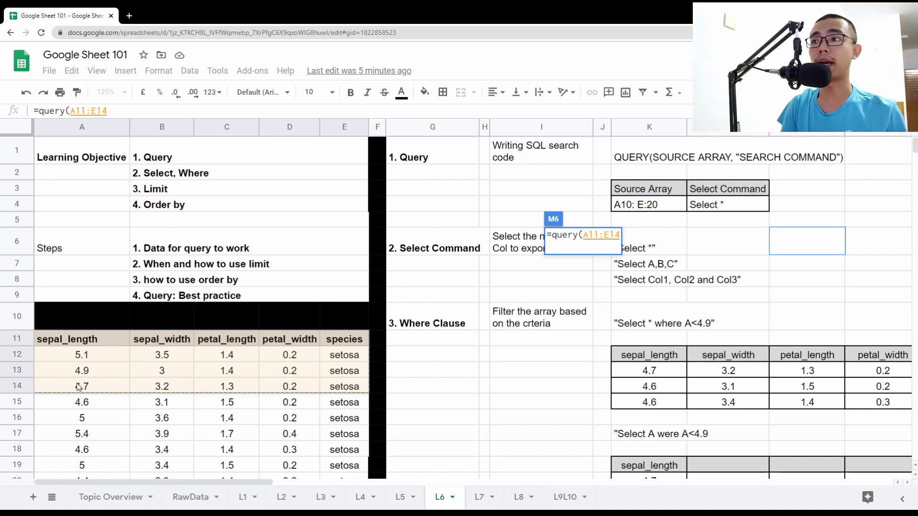
{"action": "left_click_drag", "start_coordinate": [79, 386], "coordinate": [79, 386]}
{"action": "type", "text": ","}
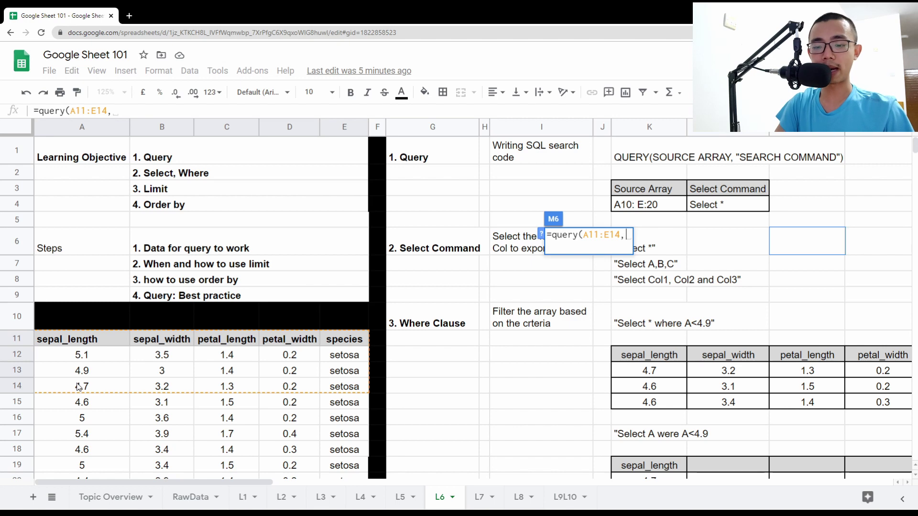
{"action": "type", "text": "\"\""}
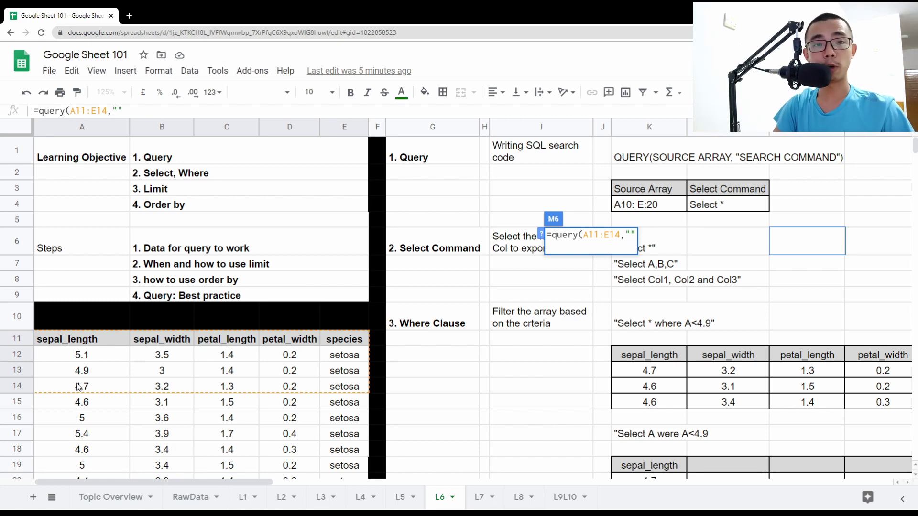
{"action": "type", "text": "Select"}
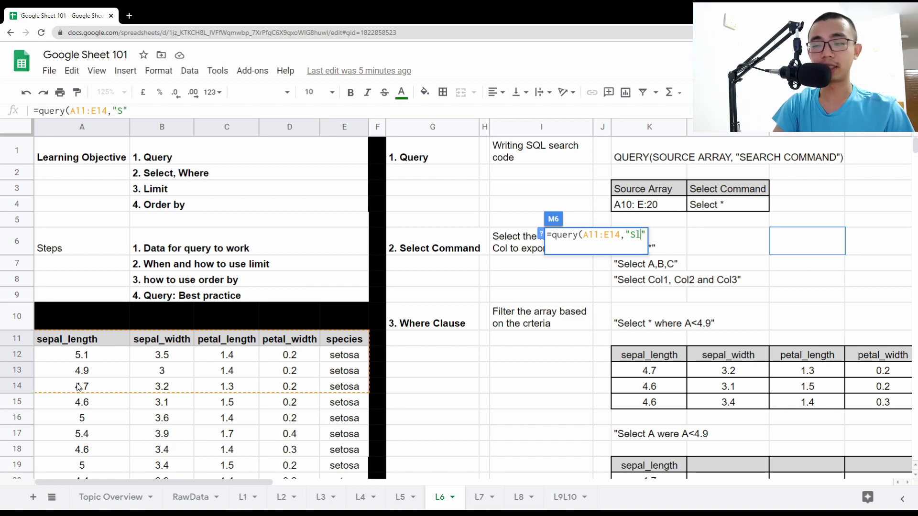
{"action": "type", "text": " *"}
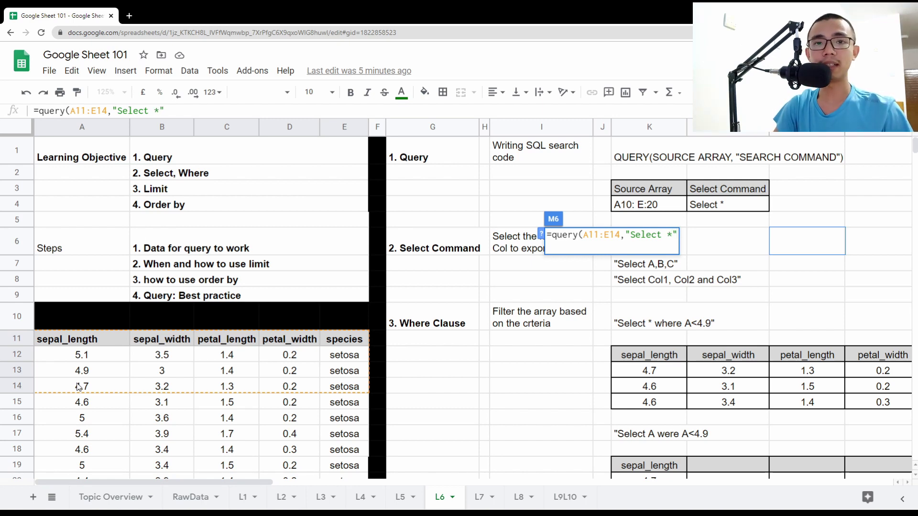
{"action": "key", "text": "Return"}
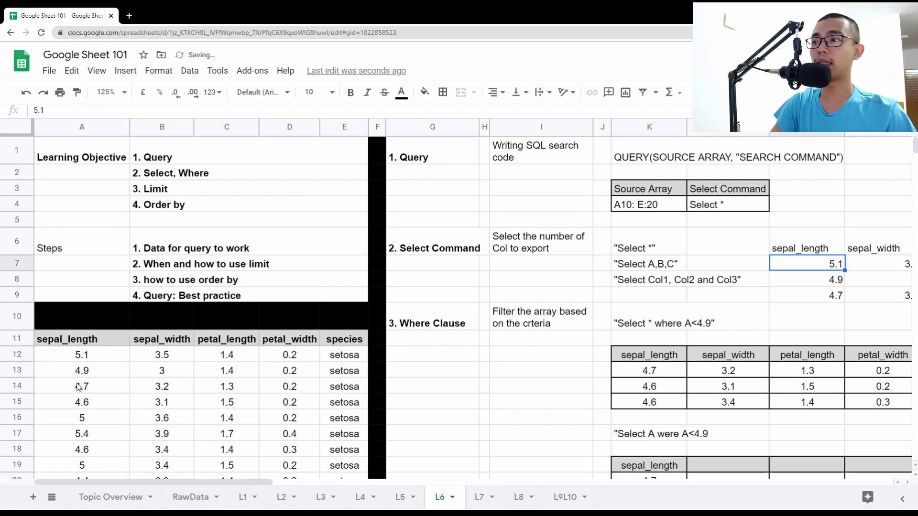
Examine the full output range M6:Q9 of the "Select *" query and its formula.
{"action": "key", "text": "Right"}
{"action": "key", "text": "Right"}
{"action": "key", "text": "Right"}
{"action": "key", "text": "Right"}
{"action": "left_click_drag", "start_coordinate": [526, 253], "coordinate": [800, 300]}
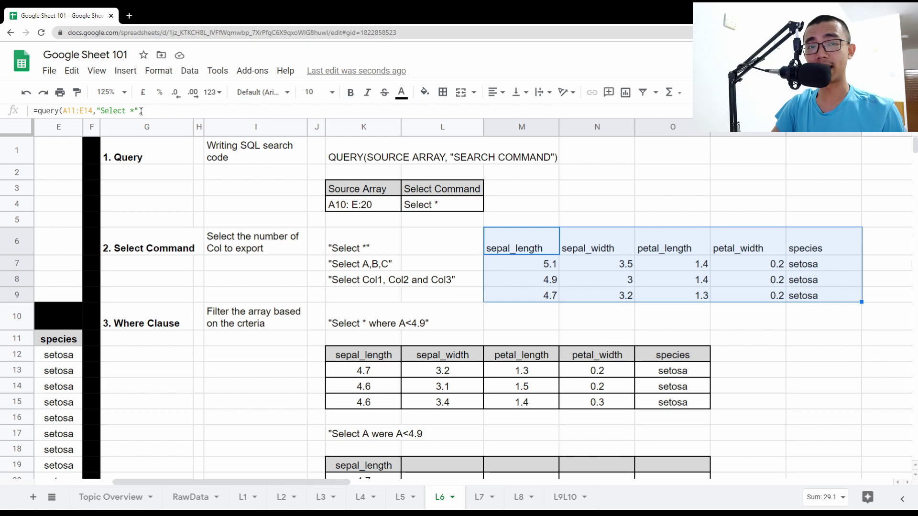
{"action": "left_click_drag", "start_coordinate": [545, 250], "coordinate": [819, 299]}
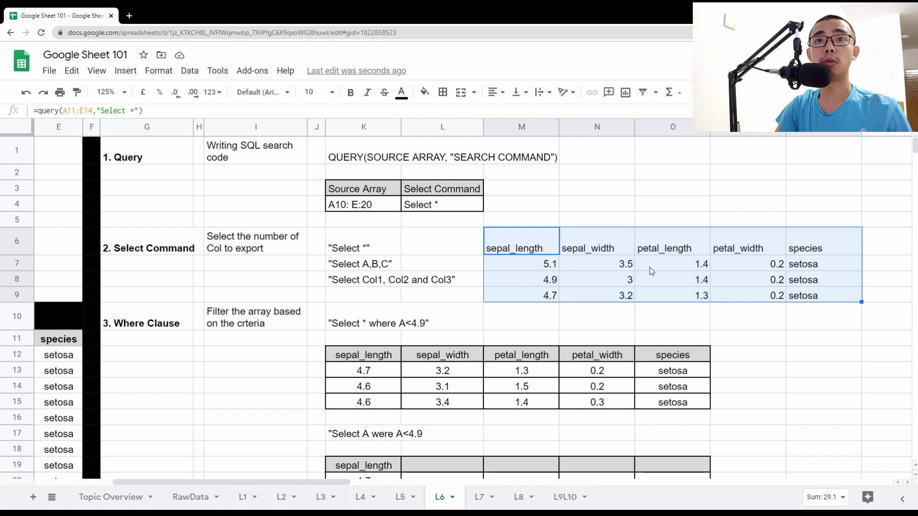
Change the search command of the QUERY formula in M6 to "Select A".
{"action": "key", "text": "Return"}
{"action": "key", "text": "Left"}
{"action": "key", "text": "Left"}
{"action": "key", "text": "BackSpace"}
{"action": "type", "text": "A"}
{"action": "key", "text": "Return"}
{"action": "key", "text": "Up"}
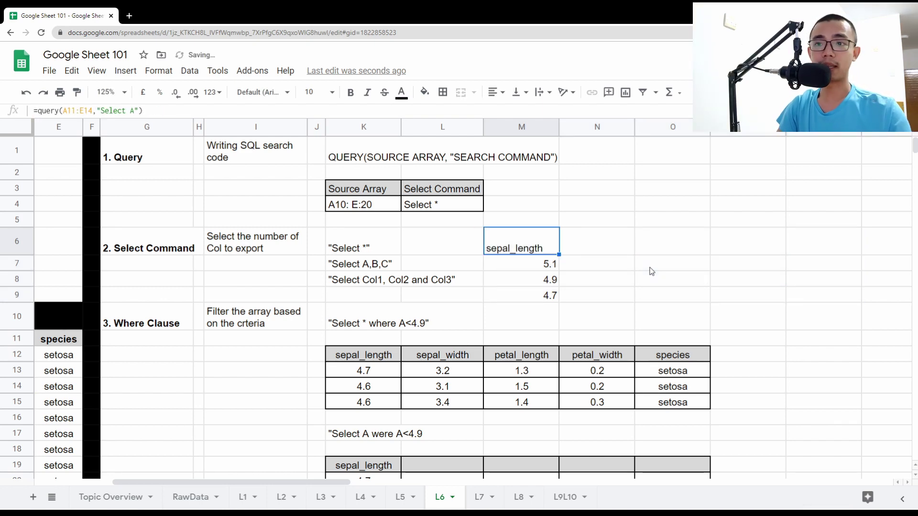
Change the search command of the QUERY formula in M6 to "Select B".
{"action": "key", "text": "Return"}
{"action": "key", "text": "Left"}
{"action": "key", "text": "Left"}
{"action": "key", "text": "BackSpace"}
{"action": "type", "text": "B"}
{"action": "key", "text": "Return"}
{"action": "key", "text": "Up"}
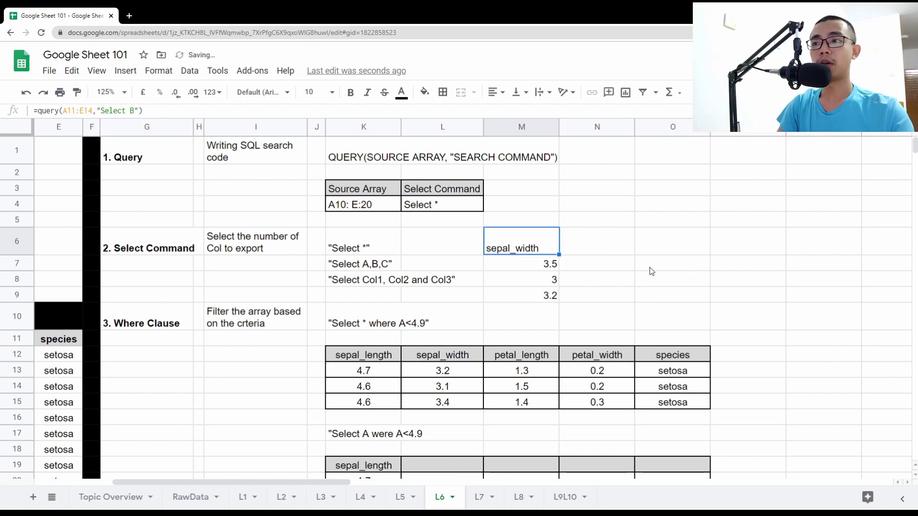
Change the search command of the QUERY formula in M6 to "Select C".
{"action": "key", "text": "Return"}
{"action": "key", "text": "Left"}
{"action": "key", "text": "Left"}
{"action": "key", "text": "BackSpace"}
{"action": "type", "text": "C"}
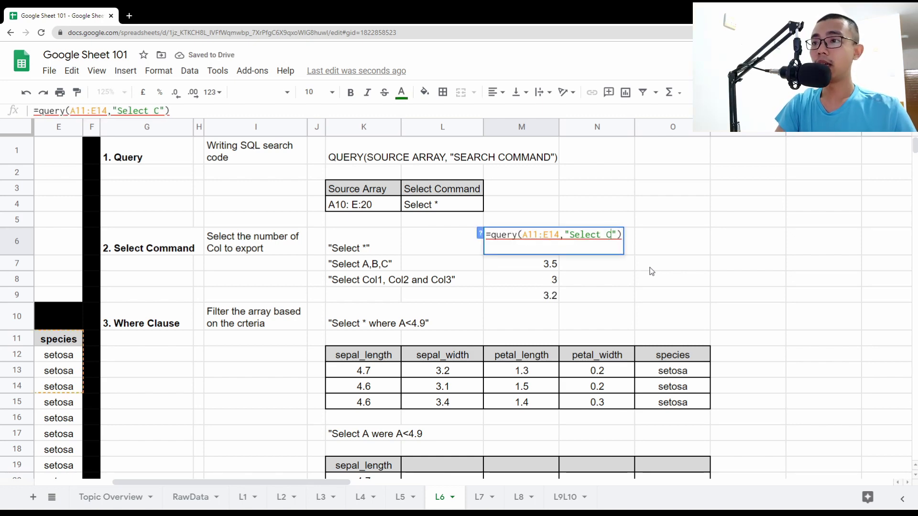
{"action": "key", "text": "Return"}
{"action": "key", "text": "Up"}
Change the QUERY formula in M6 to return three columns with the search command "Select A,B,C".
{"action": "key", "text": "Return"}
{"action": "key", "text": "Left"}
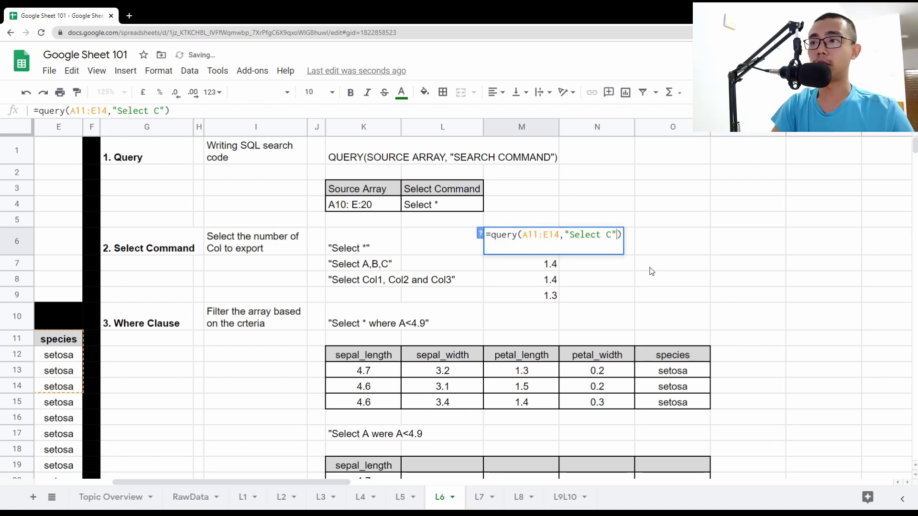
{"action": "key", "text": "BackSpace"}
{"action": "type", "text": "A,B,C"}
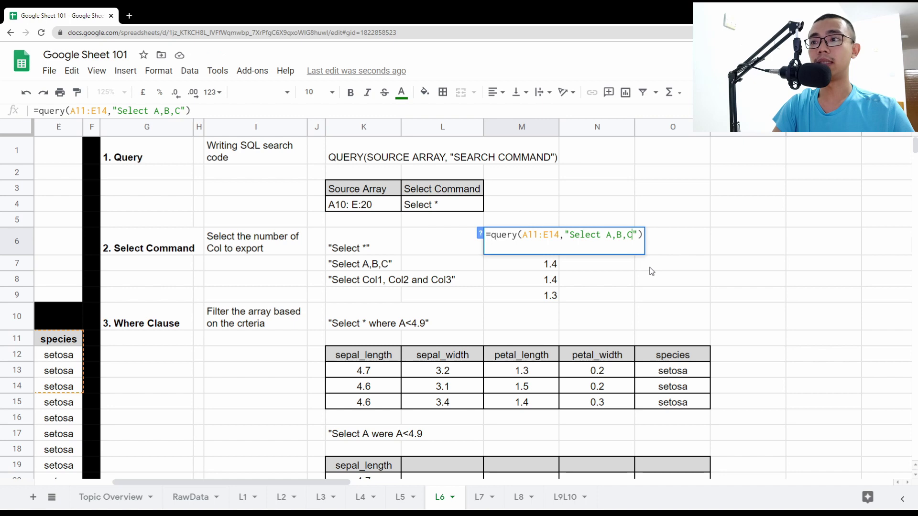
{"action": "key", "text": "Return"}
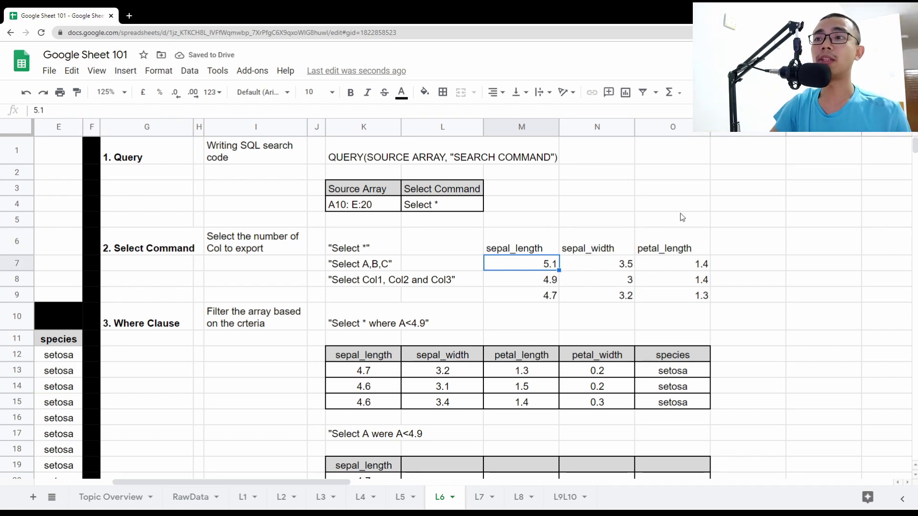
Clear the query formula and its output in M6:O9, and select the Col1, Col2 and Col3 example in K8.
{"action": "left_click_drag", "start_coordinate": [523, 248], "coordinate": [702, 295]}
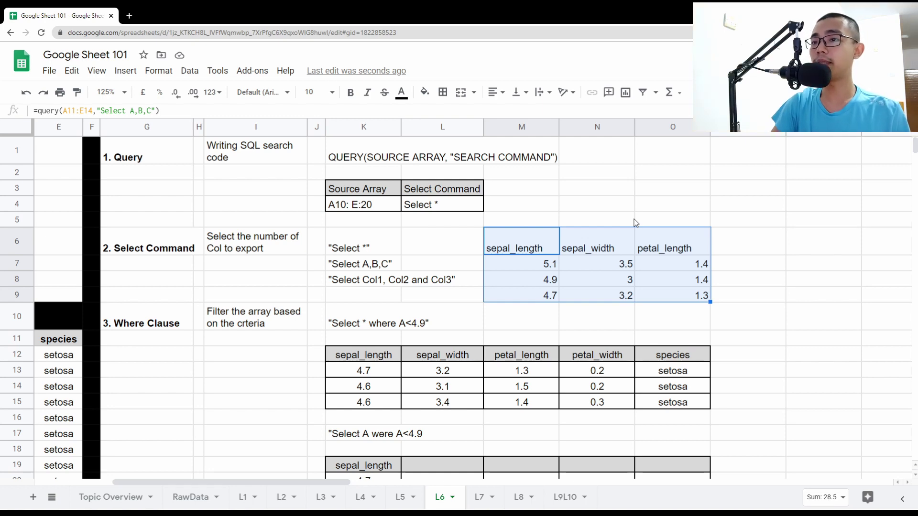
{"action": "key", "text": "Delete"}
{"action": "left_click", "coordinate": [371, 281]}
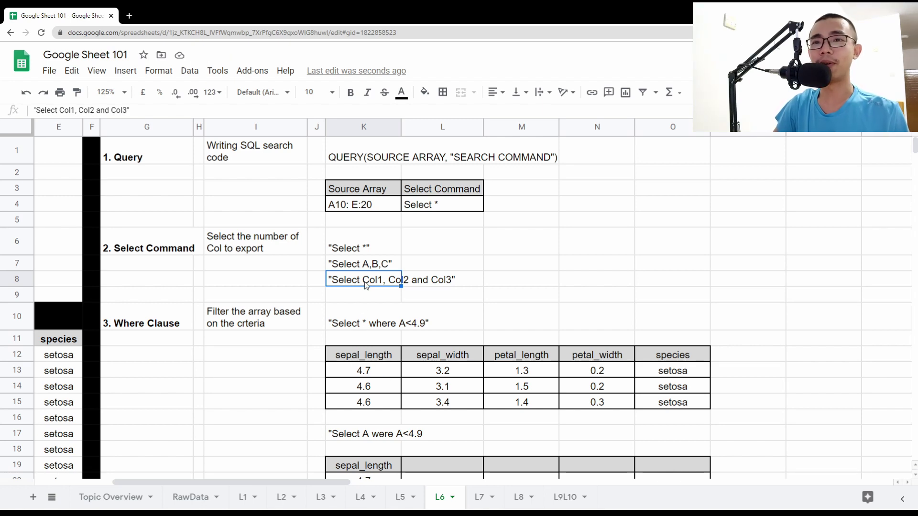
Review the Where Clause section, its example search string in K10 and the query formula in K12.
{"action": "scroll", "coordinate": [366, 285], "scroll_direction": "down", "scroll_amount": 3}
{"action": "left_click_drag", "start_coordinate": [109, 246], "coordinate": [687, 331]}
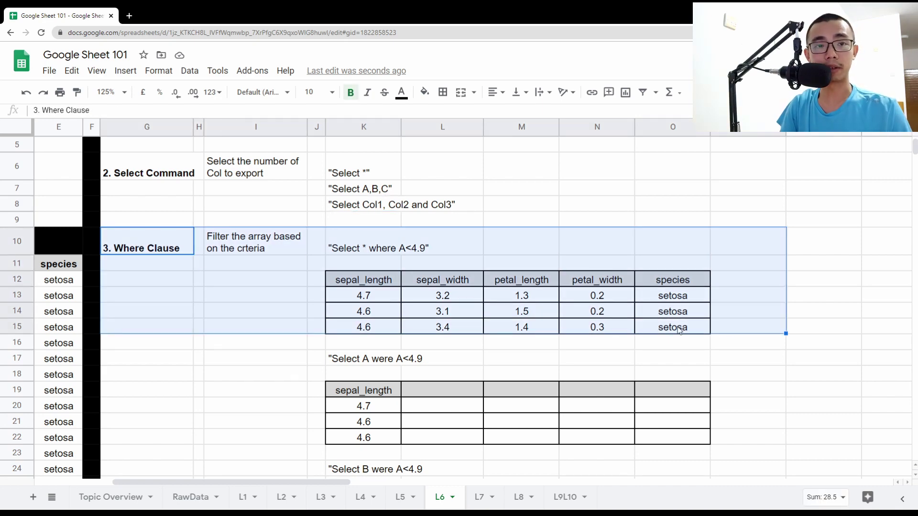
{"action": "left_click", "coordinate": [344, 243]}
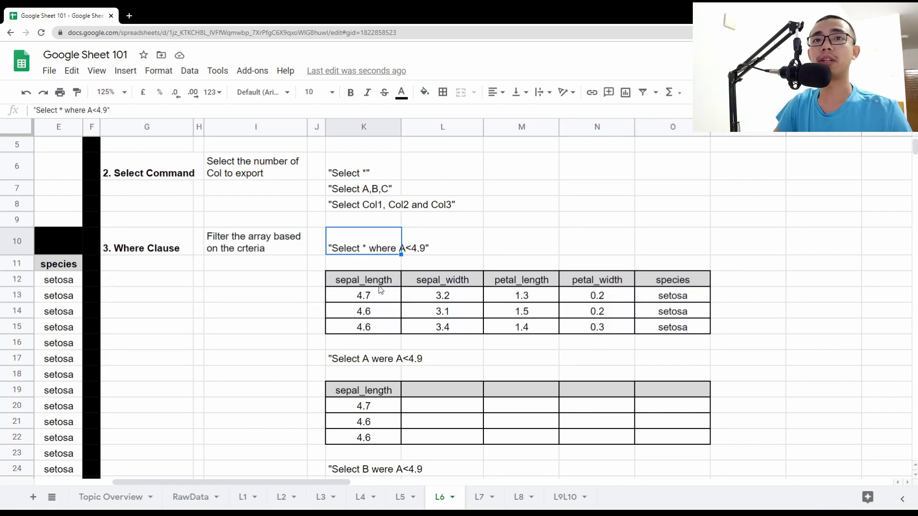
{"action": "left_click", "coordinate": [385, 284]}
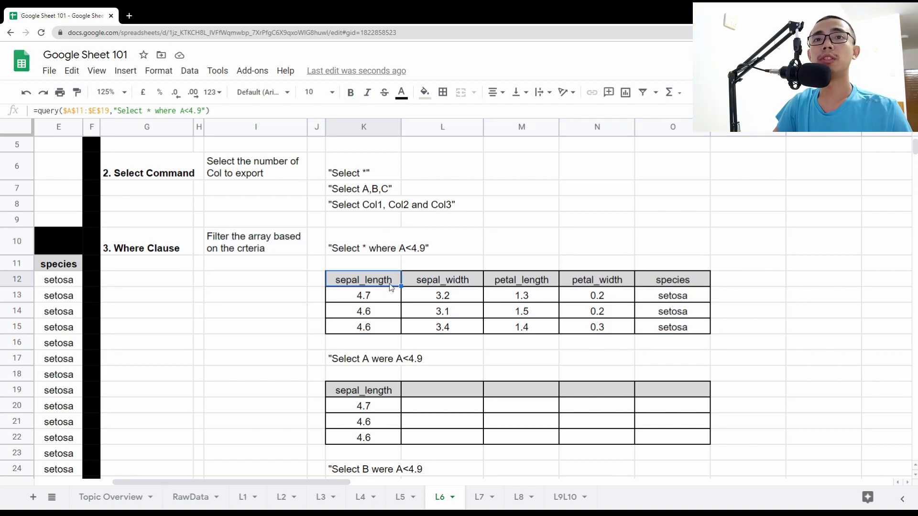
Examine the source range and where condition of the K12 formula, comparing them with the dataset and the returned rows.
{"action": "double_click", "coordinate": [364, 280]}
{"action": "left_click_drag", "start_coordinate": [337, 279], "coordinate": [426, 282]}
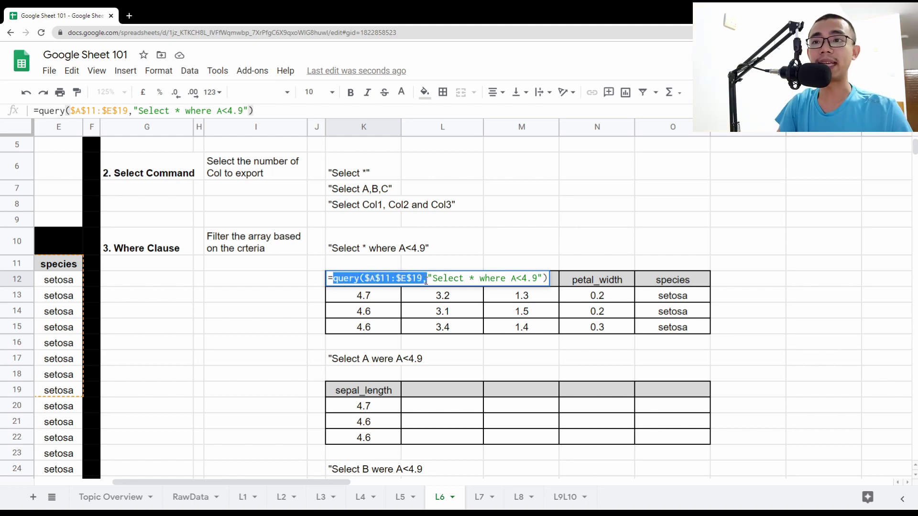
{"action": "left_click_drag", "start_coordinate": [292, 481], "coordinate": [139, 470]}
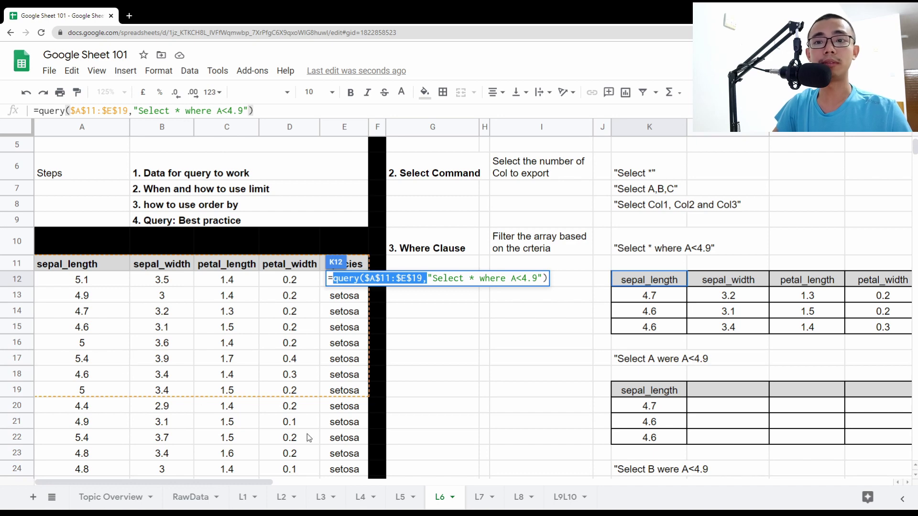
{"action": "left_click_drag", "start_coordinate": [249, 484], "coordinate": [405, 483]}
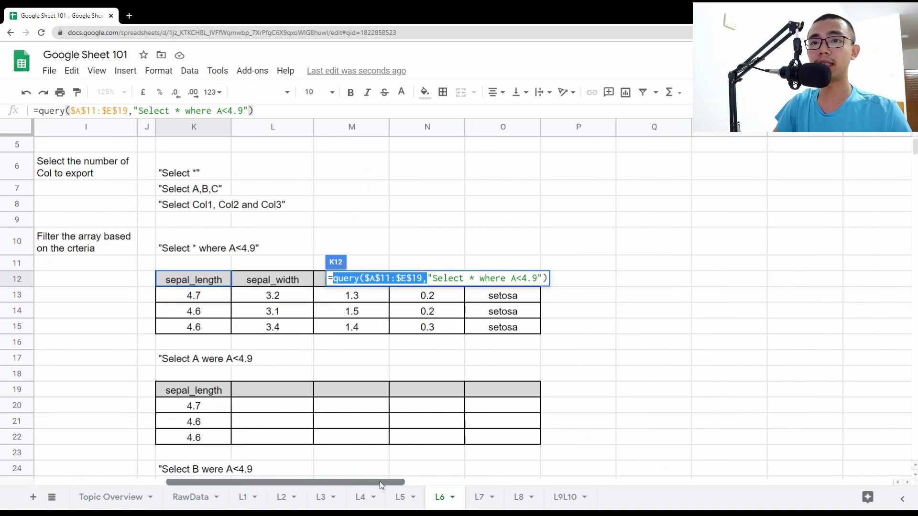
{"action": "left_click_drag", "start_coordinate": [432, 278], "coordinate": [537, 279]}
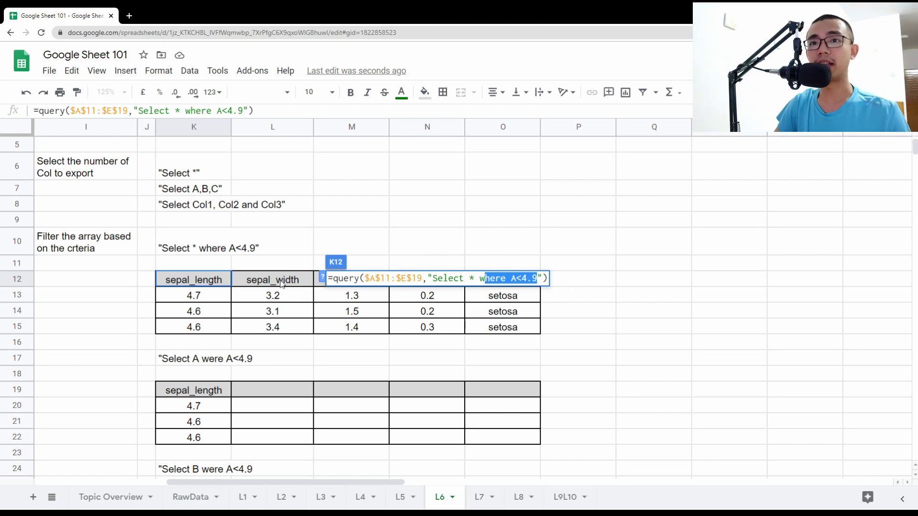
{"action": "left_click", "coordinate": [172, 308]}
{"action": "left_click_drag", "start_coordinate": [196, 298], "coordinate": [479, 330]}
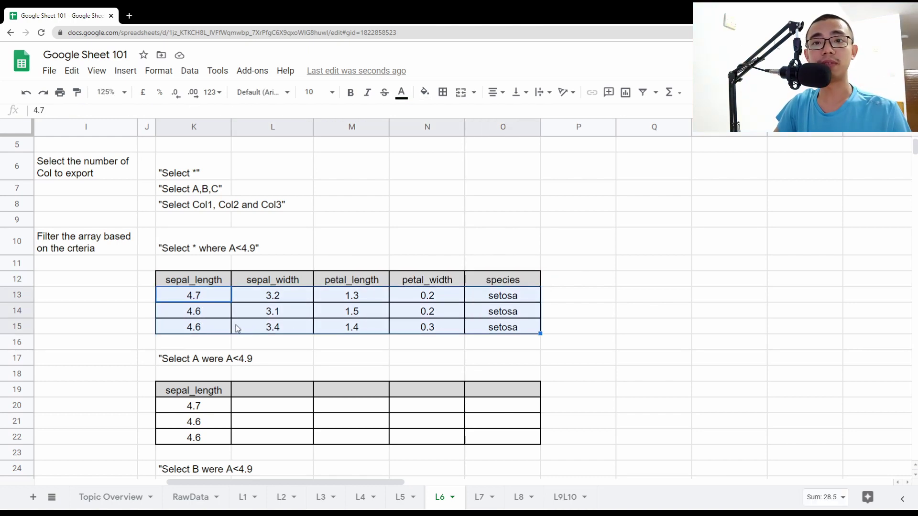
{"action": "left_click", "coordinate": [200, 300]}
Set the condition of the K12 query to A<4.7, and undo the change.
{"action": "left_click", "coordinate": [215, 281]}
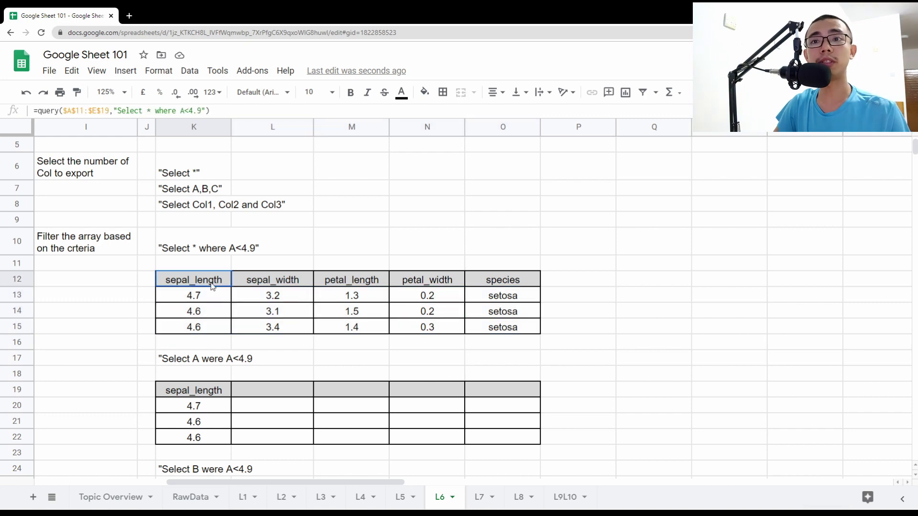
{"action": "left_click", "coordinate": [199, 111]}
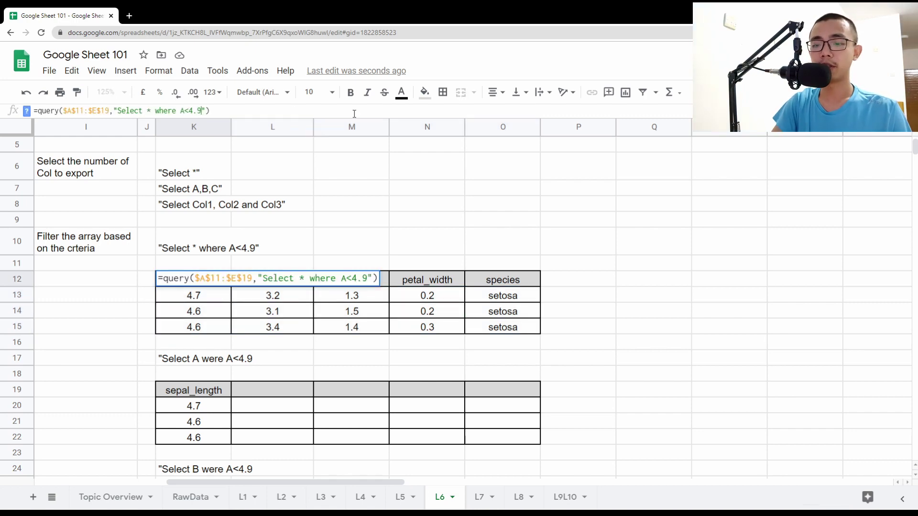
{"action": "key", "text": "BackSpace"}
{"action": "type", "text": "6"}
{"action": "key", "text": "BackSpace"}
{"action": "type", "text": "7"}
{"action": "key", "text": "Return"}
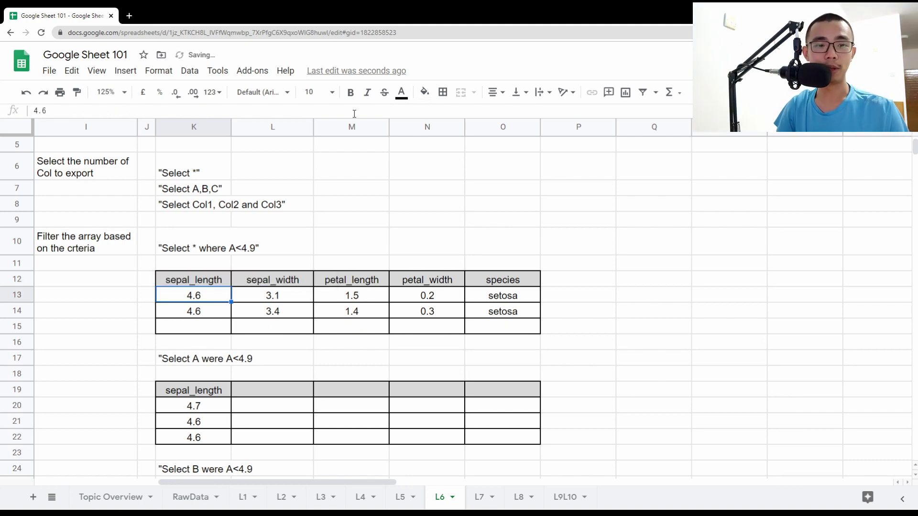
{"action": "key", "text": "ctrl+z"}
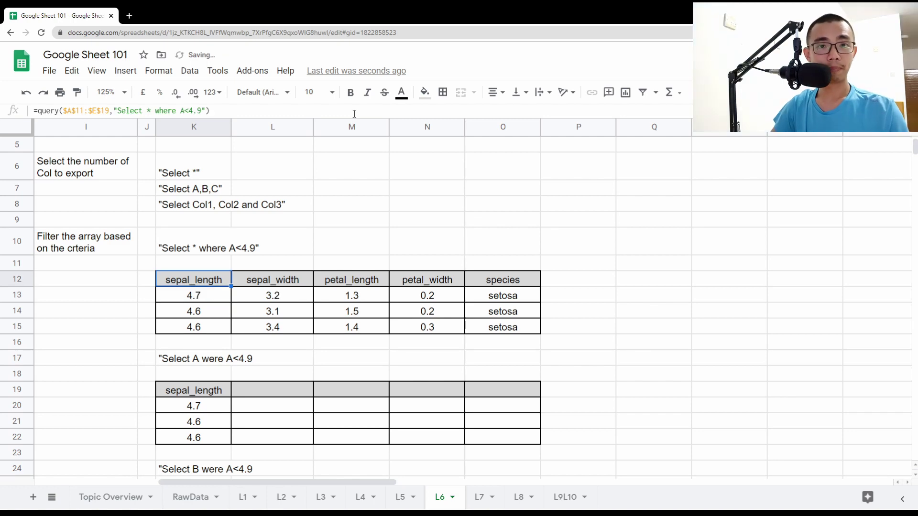
Look through the Select A and Select B where-clause examples with their result tables, and return to K12.
{"action": "scroll", "coordinate": [334, 201], "scroll_direction": "down", "scroll_amount": 2}
{"action": "scroll", "coordinate": [286, 280], "scroll_direction": "up", "scroll_amount": 1}
{"action": "scroll", "coordinate": [288, 282], "scroll_direction": "down", "scroll_amount": 2}
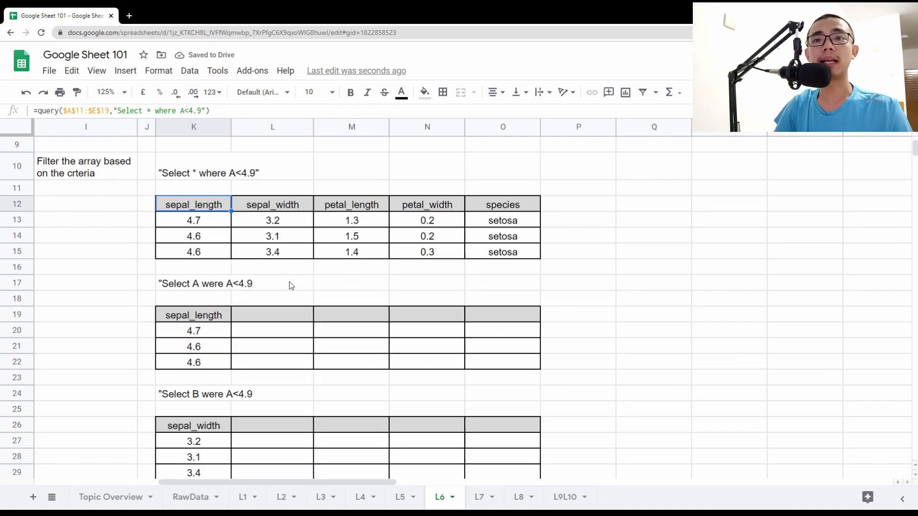
{"action": "left_click_drag", "start_coordinate": [179, 246], "coordinate": [487, 322]}
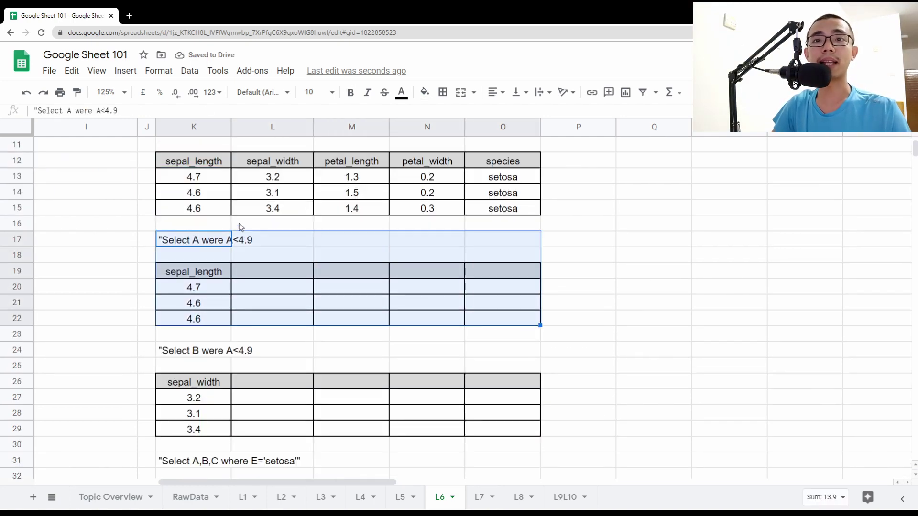
{"action": "scroll", "coordinate": [246, 311], "scroll_direction": "down", "scroll_amount": 1}
{"action": "left_click_drag", "start_coordinate": [192, 318], "coordinate": [513, 397]}
{"action": "scroll", "coordinate": [230, 354], "scroll_direction": "up", "scroll_amount": 2}
{"action": "left_click", "coordinate": [203, 206]}
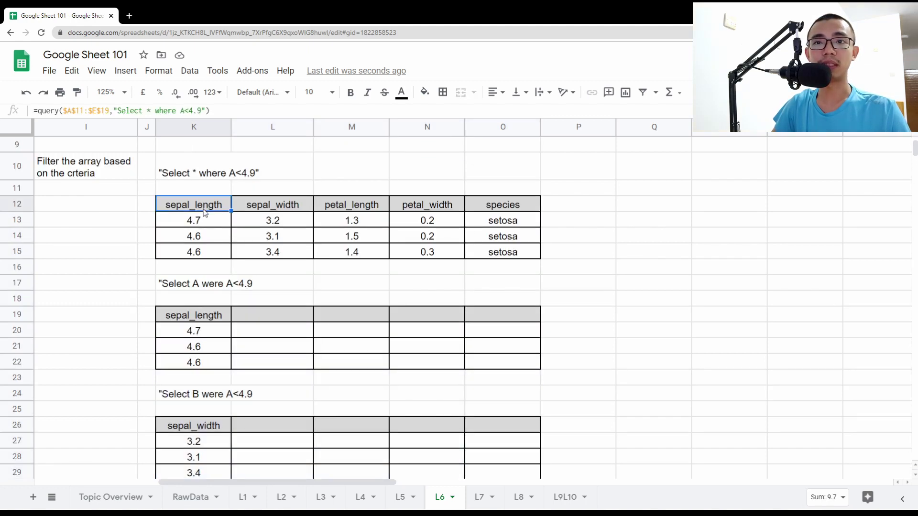
Compare the query formulas in K12, K19 and K26 with the sepal_width column of the first result table.
{"action": "left_click", "coordinate": [195, 311]}
{"action": "left_click", "coordinate": [211, 208]}
{"action": "left_click", "coordinate": [196, 315]}
{"action": "left_click", "coordinate": [193, 424]}
{"action": "left_click", "coordinate": [271, 210]}
Review the "Select A,B,C where E='setosa'" example, its result table and the query formula in K33.
{"action": "scroll", "coordinate": [316, 371], "scroll_direction": "down", "scroll_amount": 5}
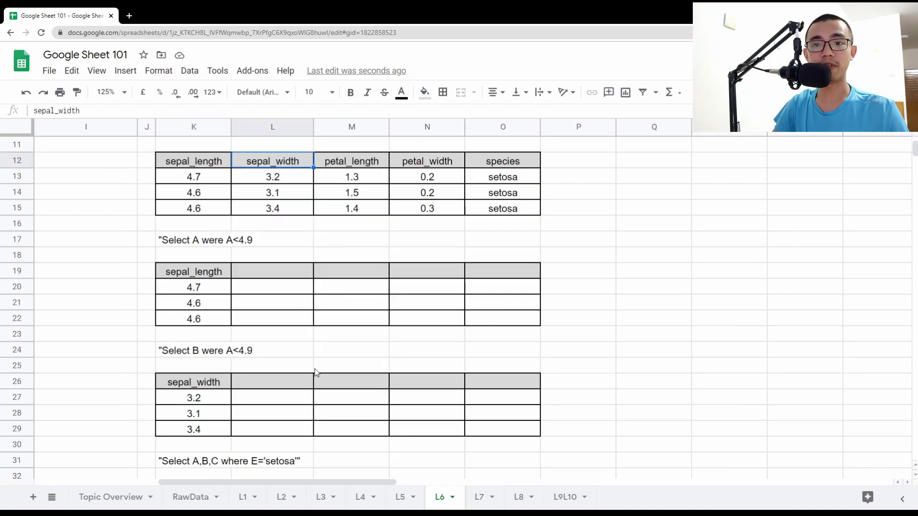
{"action": "scroll", "coordinate": [323, 372], "scroll_direction": "down", "scroll_amount": 1}
{"action": "left_click_drag", "start_coordinate": [196, 303], "coordinate": [508, 430]}
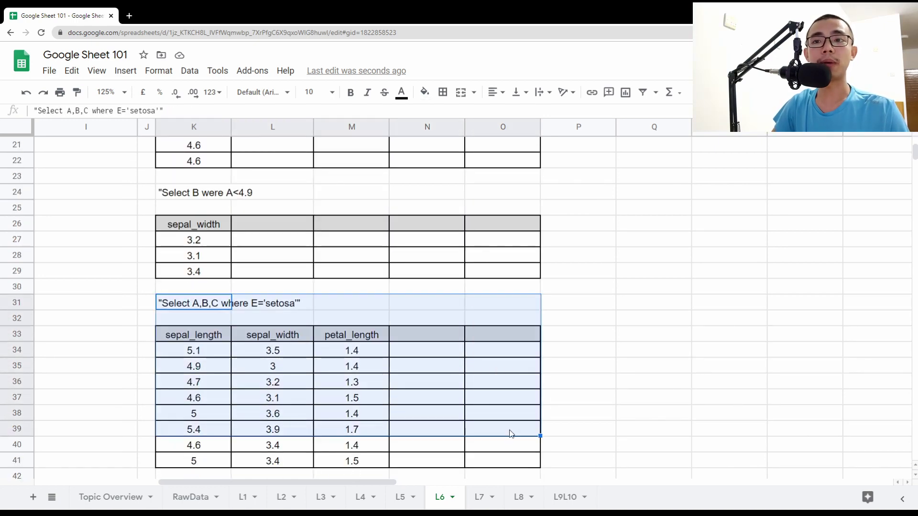
{"action": "scroll", "coordinate": [351, 356], "scroll_direction": "down", "scroll_amount": 3}
{"action": "left_click", "coordinate": [250, 301]}
{"action": "left_click", "coordinate": [196, 224]}
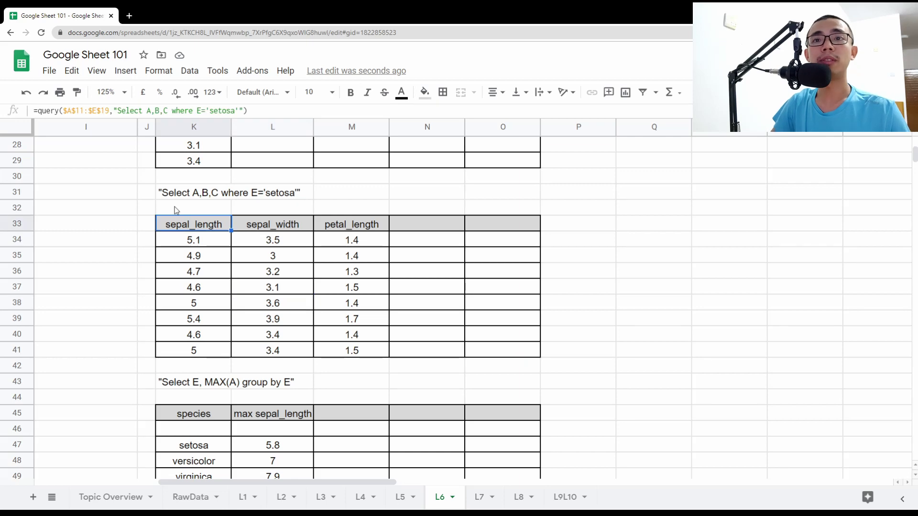
Add column E to the K33 query's selected columns, making it "Select A,B,C,E where E='setosa'".
{"action": "double_click", "coordinate": [201, 228]}
{"action": "left_click_drag", "start_coordinate": [194, 223], "coordinate": [252, 223]}
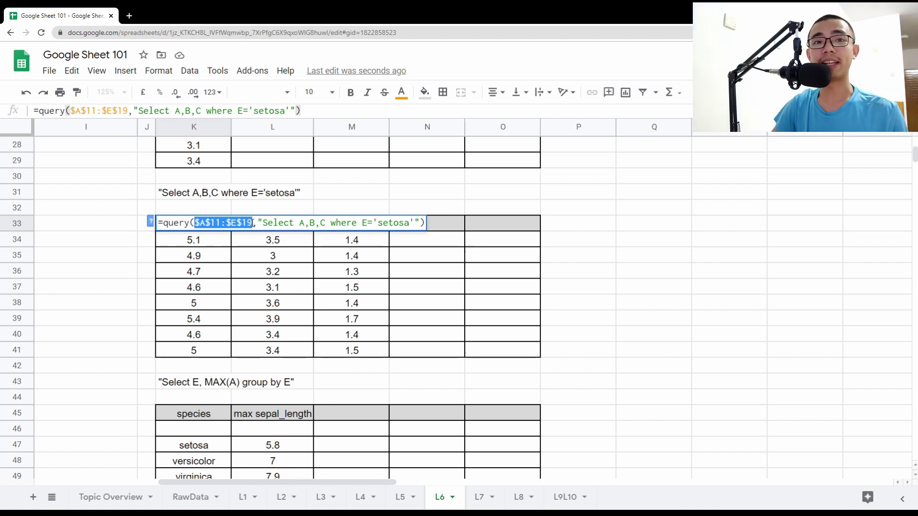
{"action": "double_click", "coordinate": [366, 224]}
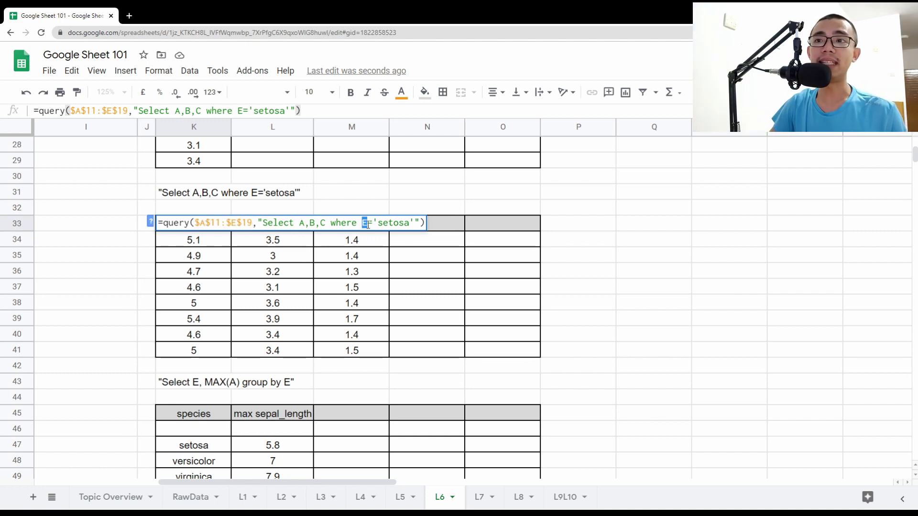
{"action": "left_click_drag", "start_coordinate": [367, 223], "coordinate": [421, 223]}
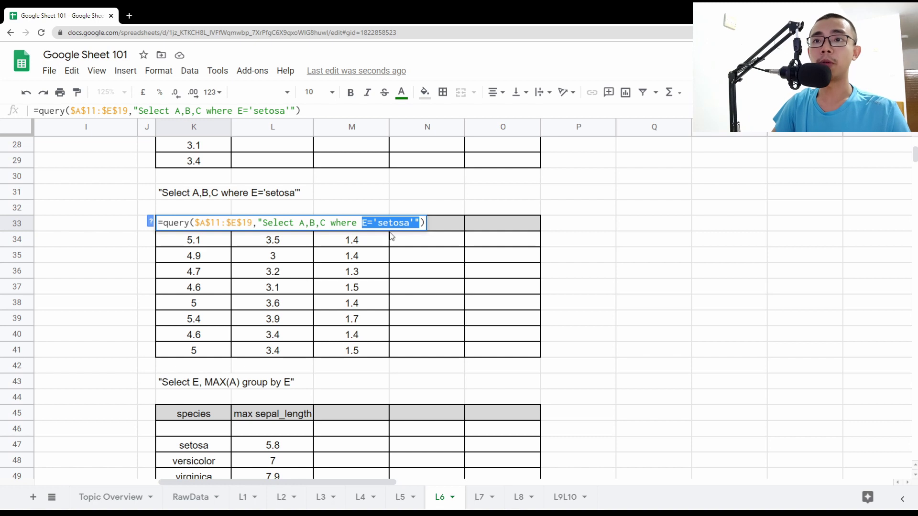
{"action": "left_click", "coordinate": [323, 223]}
{"action": "type", "text": ",E"}
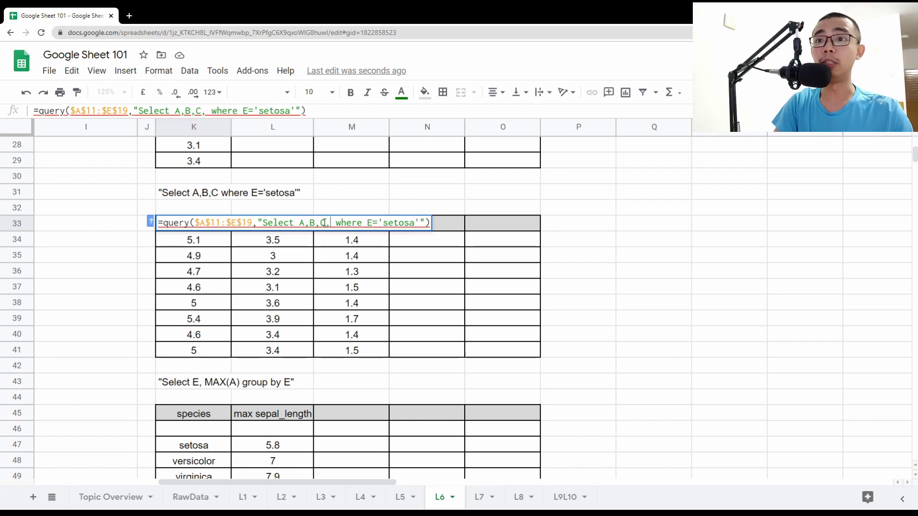
{"action": "key", "text": "Return"}
Check the species column of the K33 result table against the where-clause example text in K31.
{"action": "left_click_drag", "start_coordinate": [460, 229], "coordinate": [434, 337]}
{"action": "left_click", "coordinate": [201, 227]}
{"action": "left_click_drag", "start_coordinate": [407, 241], "coordinate": [430, 352]}
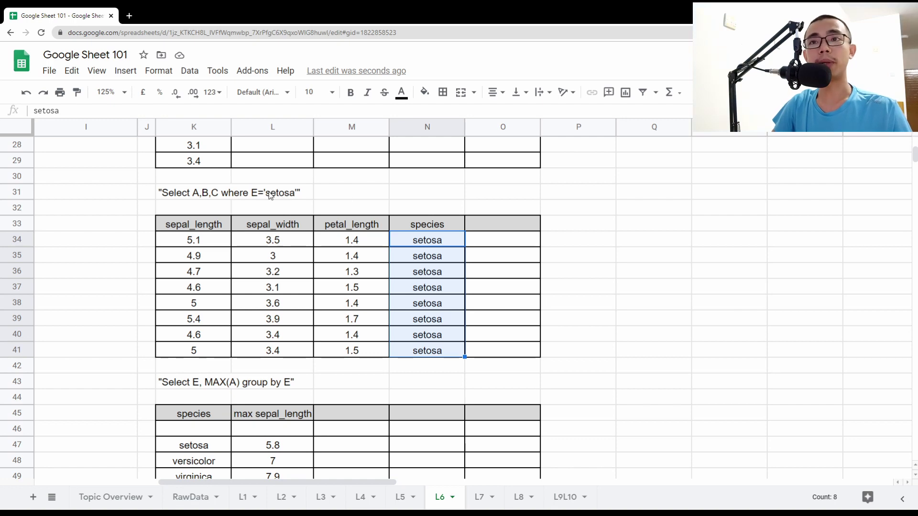
{"action": "left_click", "coordinate": [197, 199]}
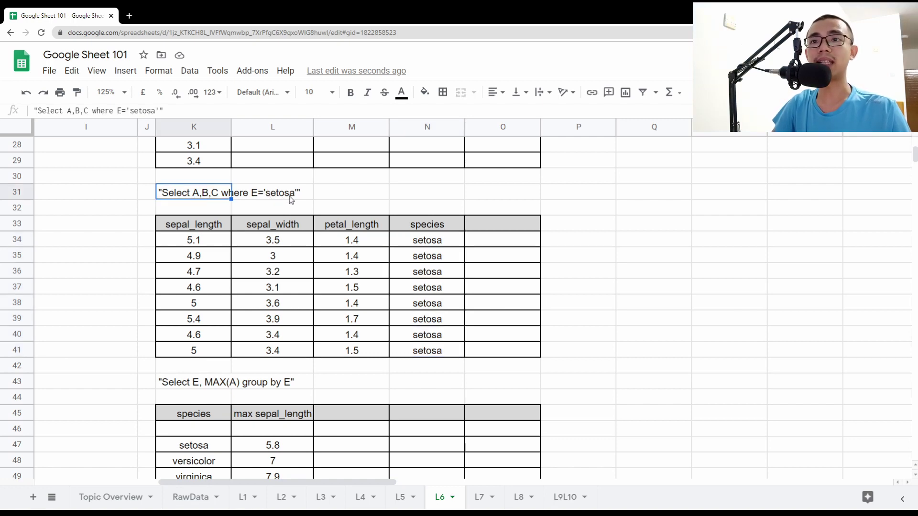
{"action": "left_click", "coordinate": [269, 198]}
{"action": "left_click", "coordinate": [205, 197]}
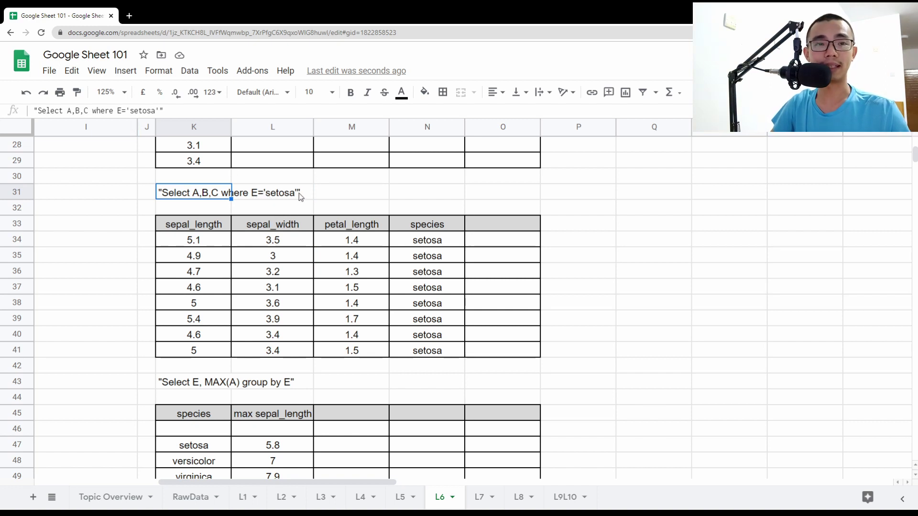
Examine the query string in the K33 formula and the single quotes around its setosa criterion.
{"action": "left_click", "coordinate": [187, 227]}
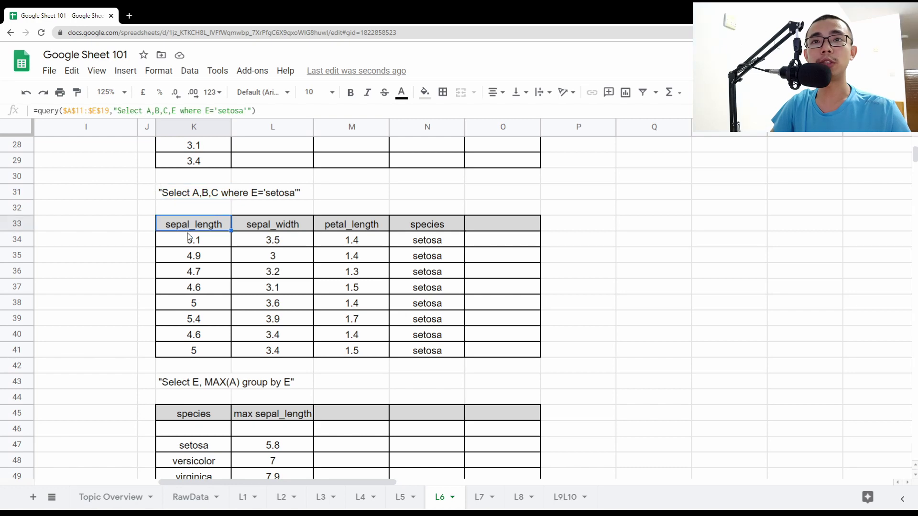
{"action": "double_click", "coordinate": [182, 229]}
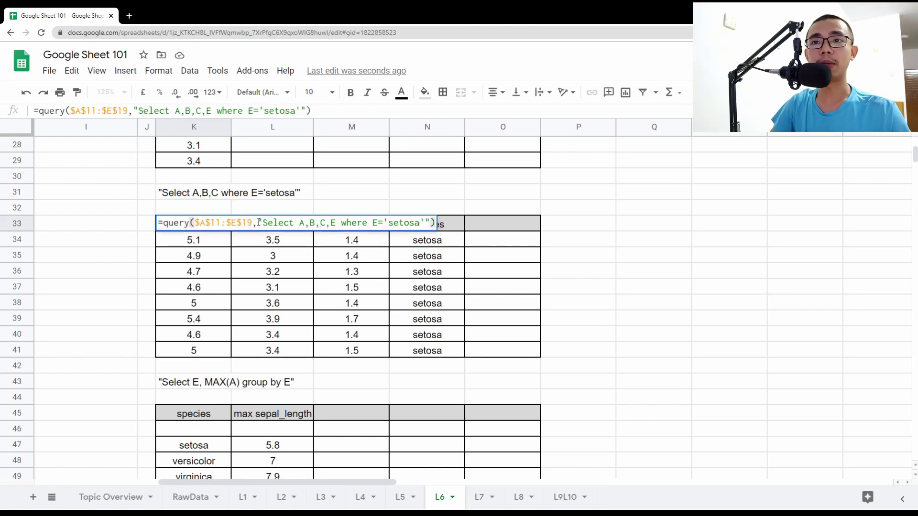
{"action": "left_click_drag", "start_coordinate": [430, 223], "coordinate": [431, 222]}
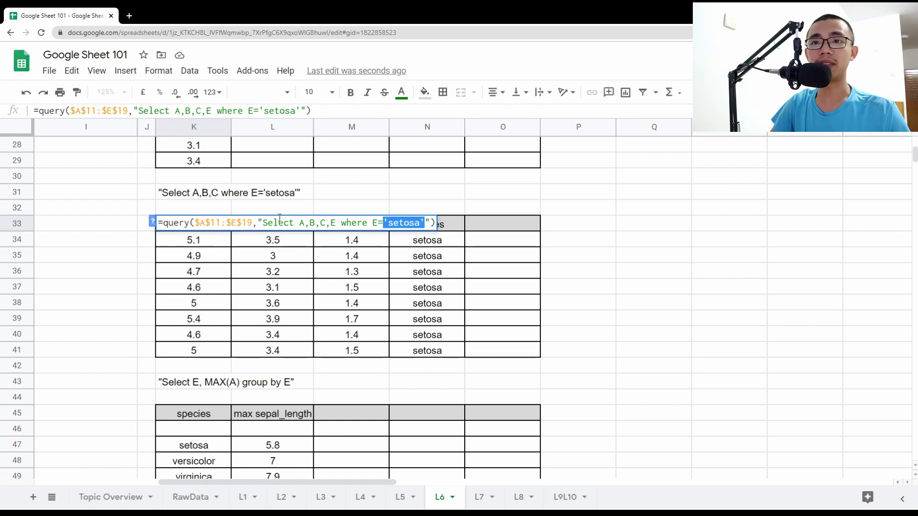
{"action": "left_click_drag", "start_coordinate": [268, 223], "coordinate": [425, 223]}
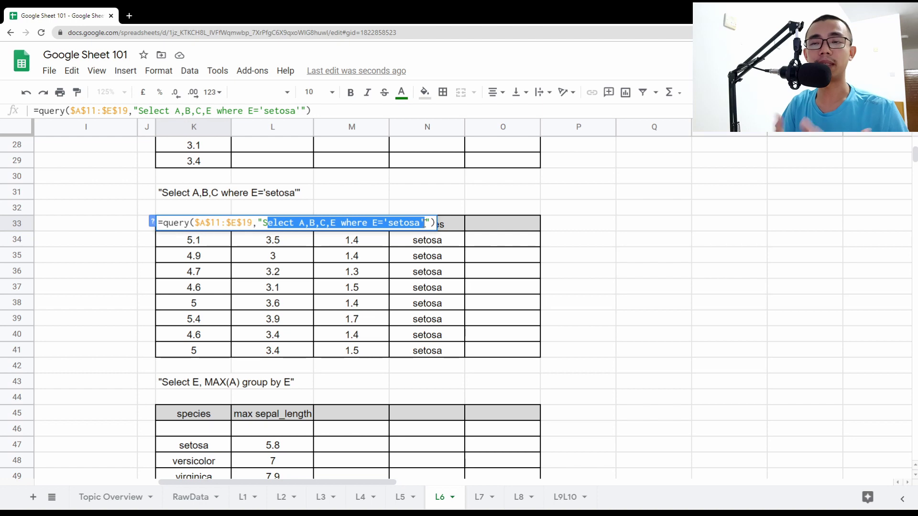
{"action": "left_click_drag", "start_coordinate": [382, 223], "coordinate": [427, 223]}
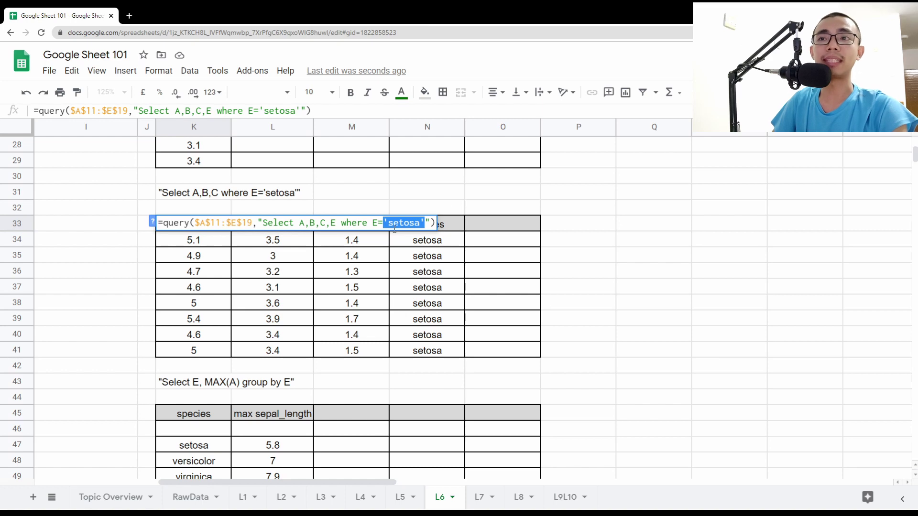
{"action": "left_click", "coordinate": [374, 223]}
{"action": "key", "text": "Return"}
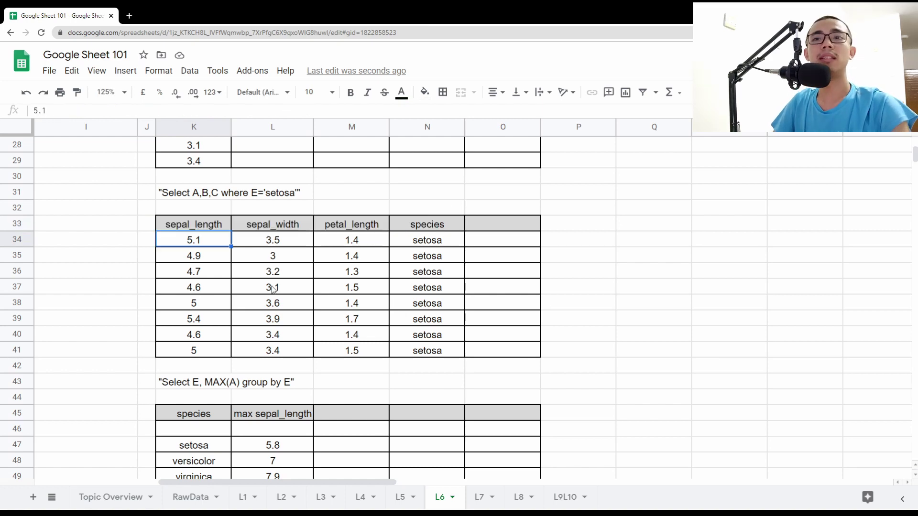
Remove the single quotes around setosa in the K33 query, and undo the change.
{"action": "left_click", "coordinate": [187, 229]}
{"action": "left_click", "coordinate": [214, 108]}
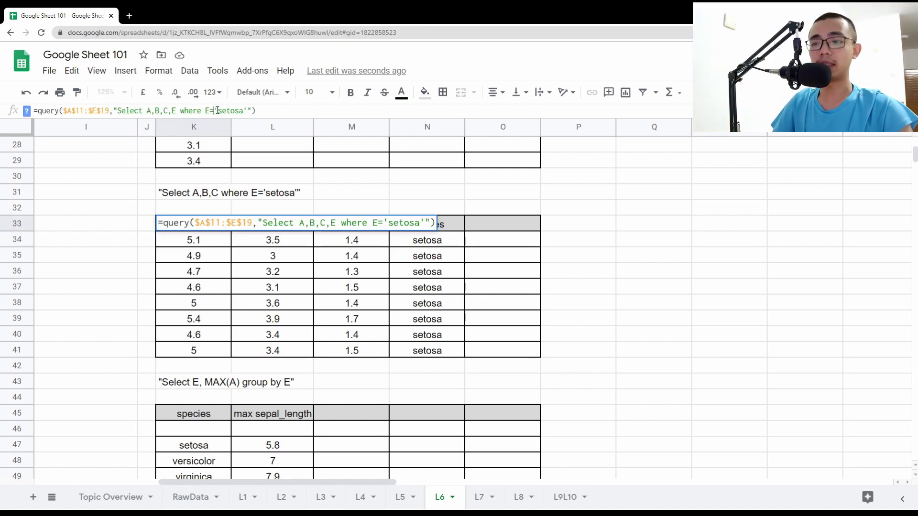
{"action": "key", "text": "BackSpace"}
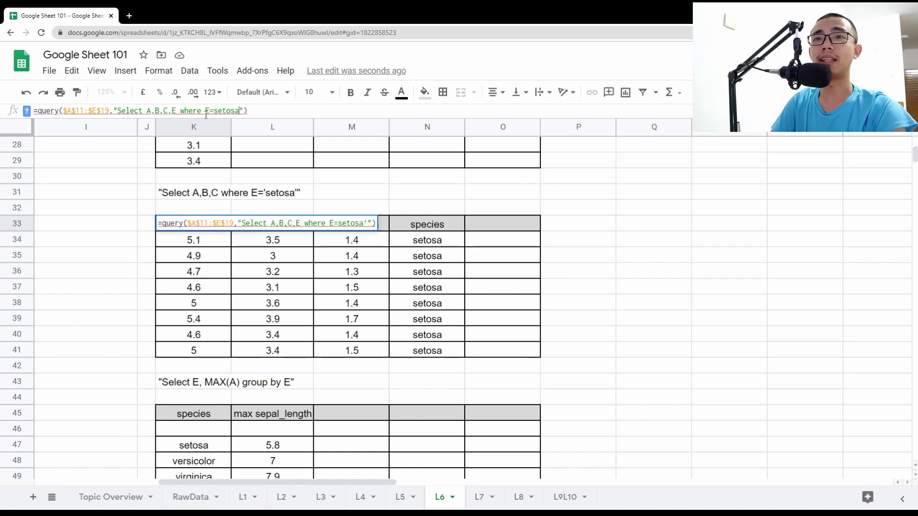
{"action": "key", "text": "Return"}
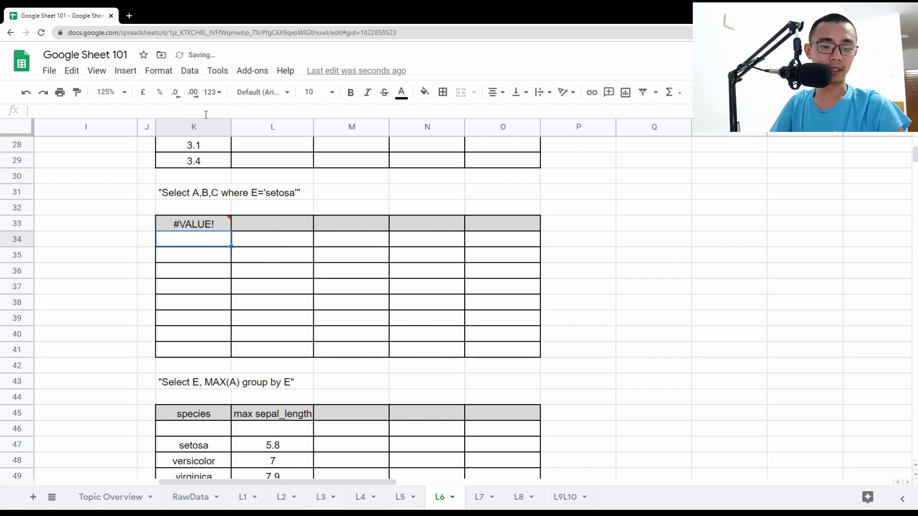
{"action": "key", "text": "ctrl+z"}
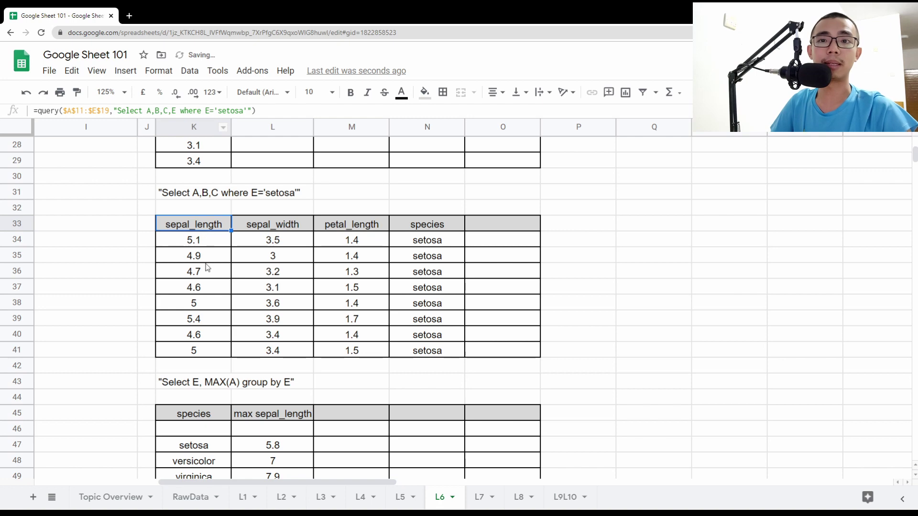
Review the "Select E, MAX(A) group by E" example together with its result table.
{"action": "scroll", "coordinate": [207, 267], "scroll_direction": "down", "scroll_amount": 2}
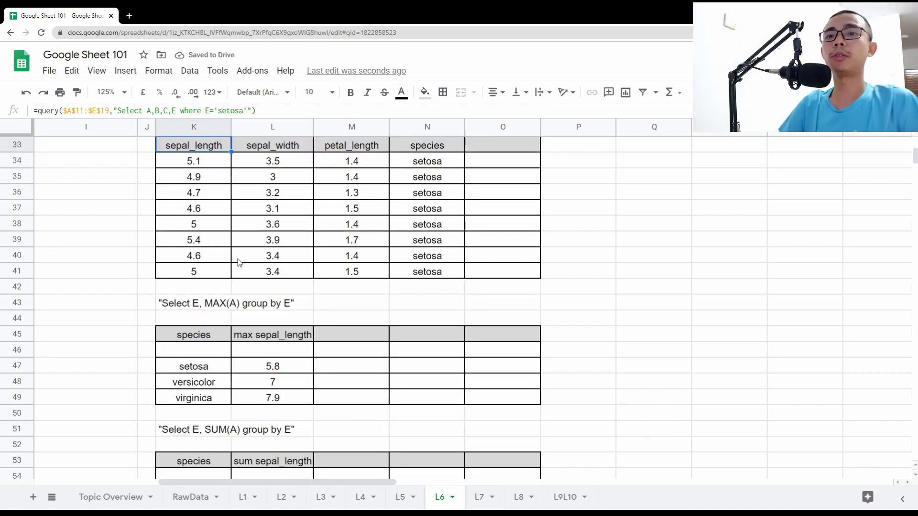
{"action": "scroll", "coordinate": [239, 262], "scroll_direction": "down", "scroll_amount": 2}
{"action": "left_click_drag", "start_coordinate": [204, 225], "coordinate": [513, 319]}
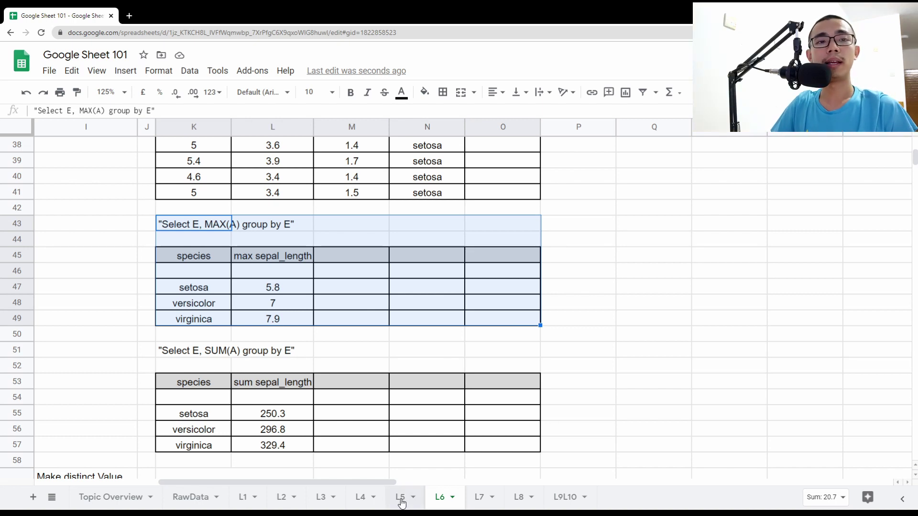
Look through sheets L4, L3 and L5, and return to the MAX(A) group-by example on L6.
{"action": "left_click", "coordinate": [364, 497]}
{"action": "left_click", "coordinate": [321, 497]}
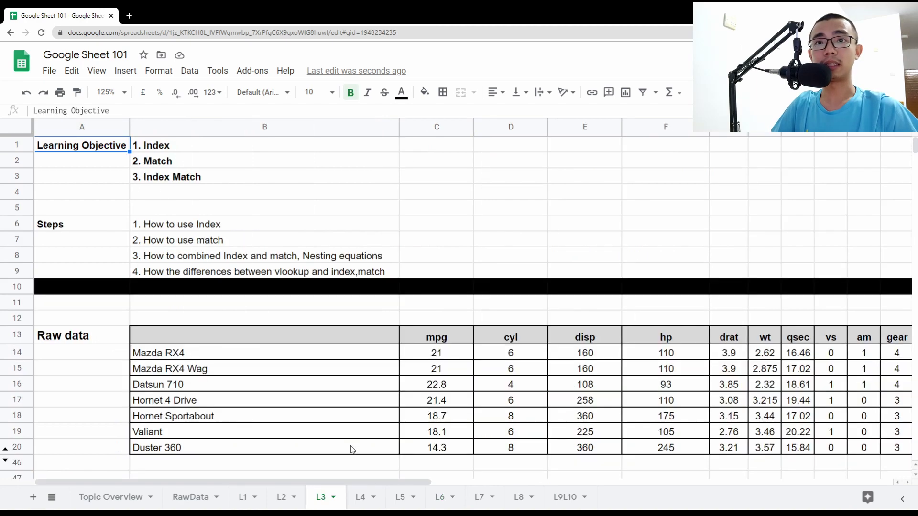
{"action": "left_click", "coordinate": [396, 498]}
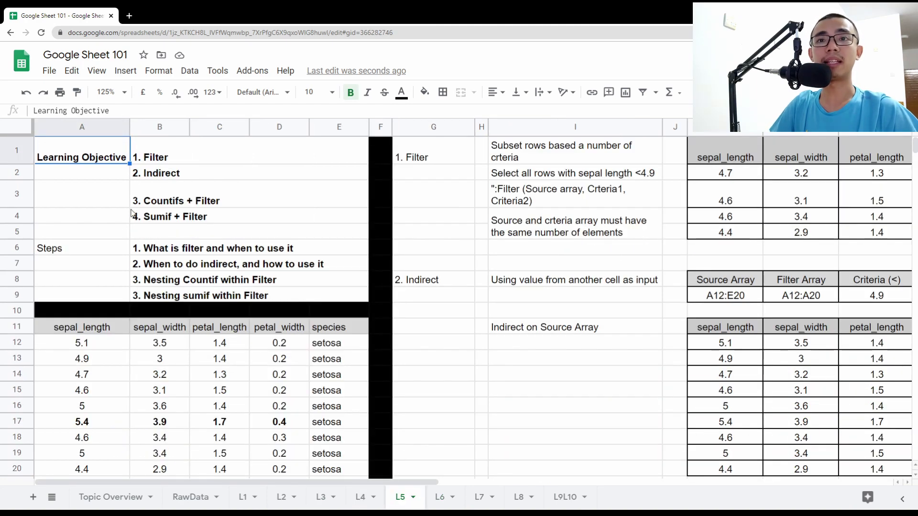
{"action": "left_click", "coordinate": [438, 497]}
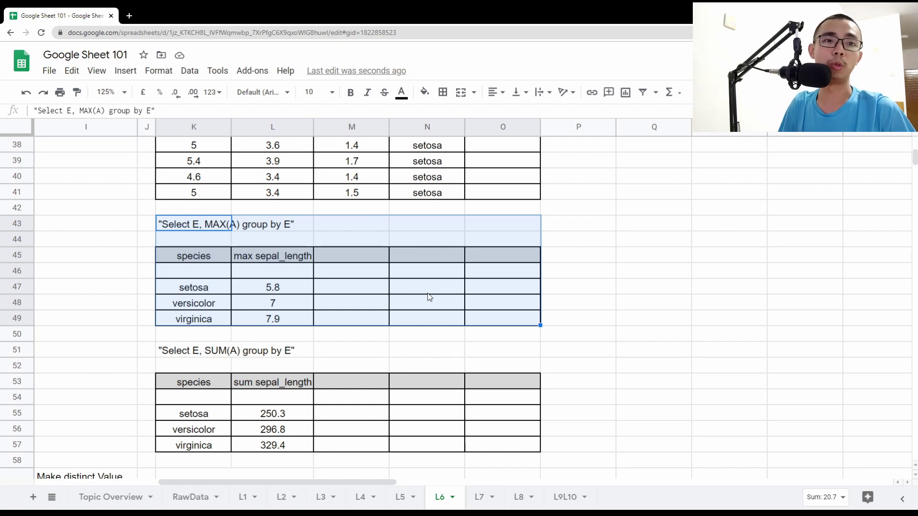
{"action": "left_click", "coordinate": [331, 213]}
{"action": "left_click_drag", "start_coordinate": [201, 224], "coordinate": [288, 326]}
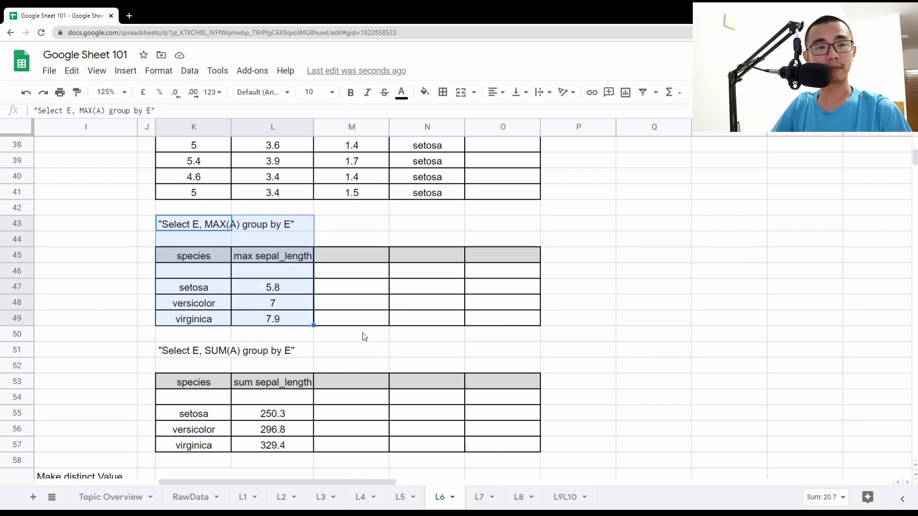
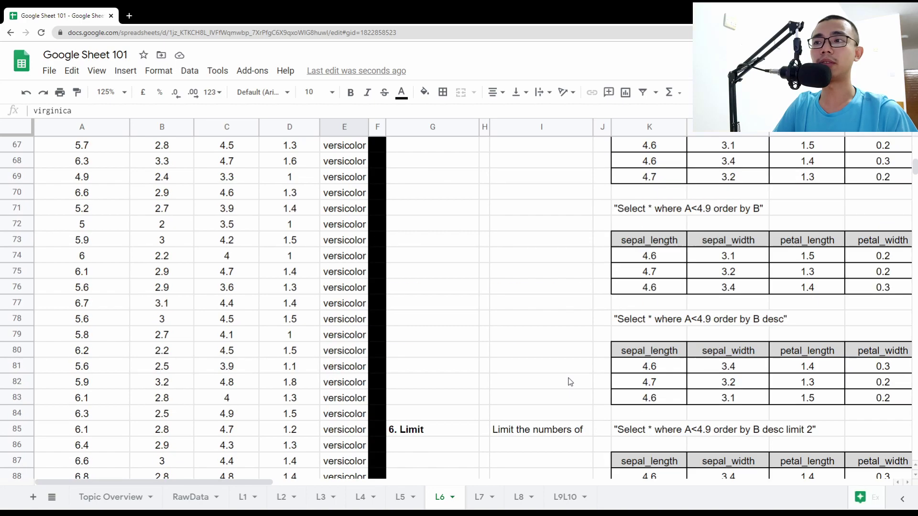
Look over the Order by and Limit examples, and return to the "Select E, MAX(A) group by E" example.
{"action": "scroll", "coordinate": [501, 414], "scroll_direction": "down", "scroll_amount": 4}
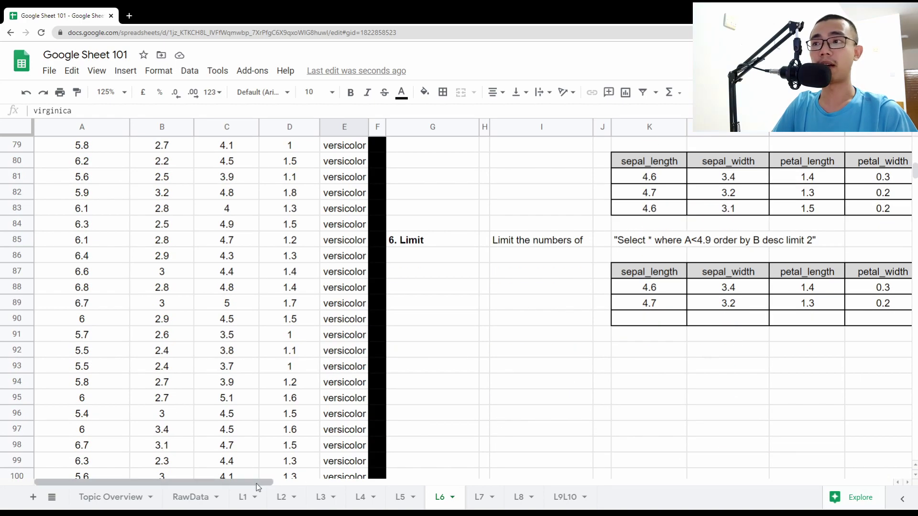
{"action": "scroll", "coordinate": [348, 450], "scroll_direction": "right", "scroll_amount": 5}
{"action": "scroll", "coordinate": [248, 406], "scroll_direction": "up", "scroll_amount": 5}
{"action": "scroll", "coordinate": [254, 390], "scroll_direction": "up", "scroll_amount": 7}
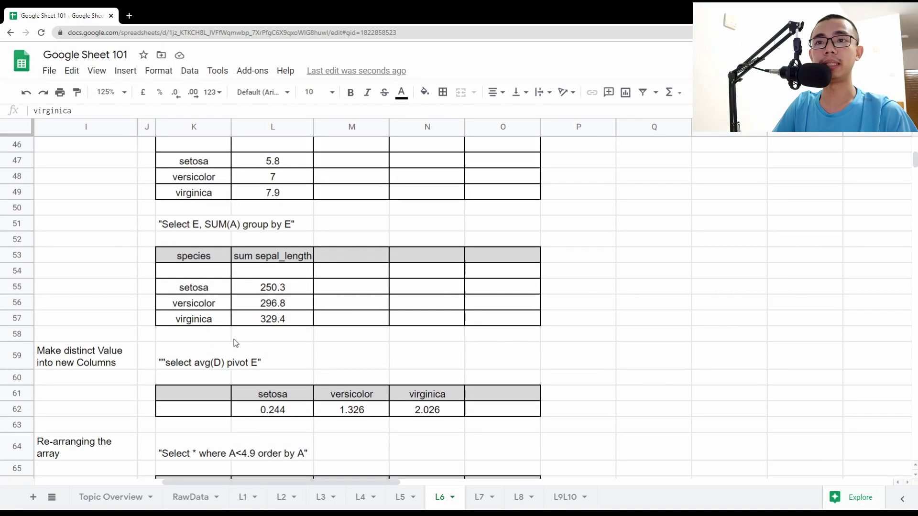
{"action": "left_click_drag", "start_coordinate": [183, 210], "coordinate": [303, 307]}
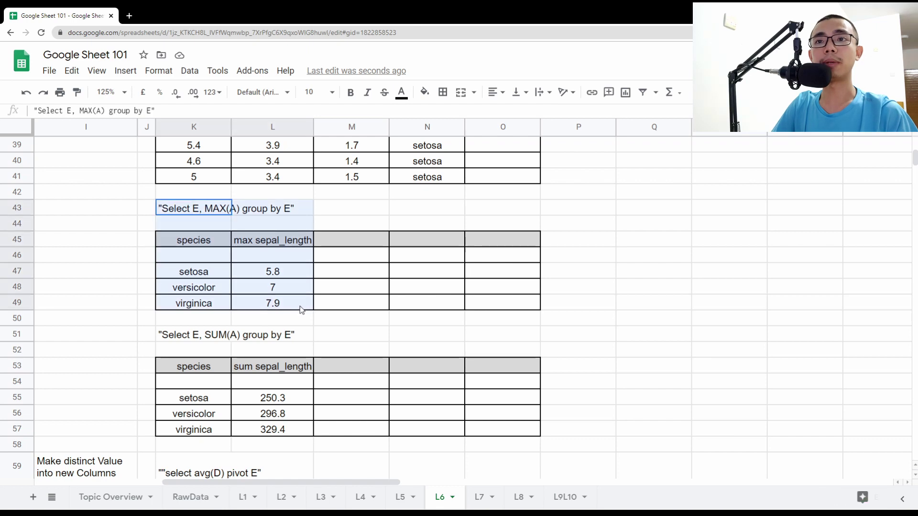
Compare the query formula in K45 with the species entries in its result table.
{"action": "left_click", "coordinate": [194, 242]}
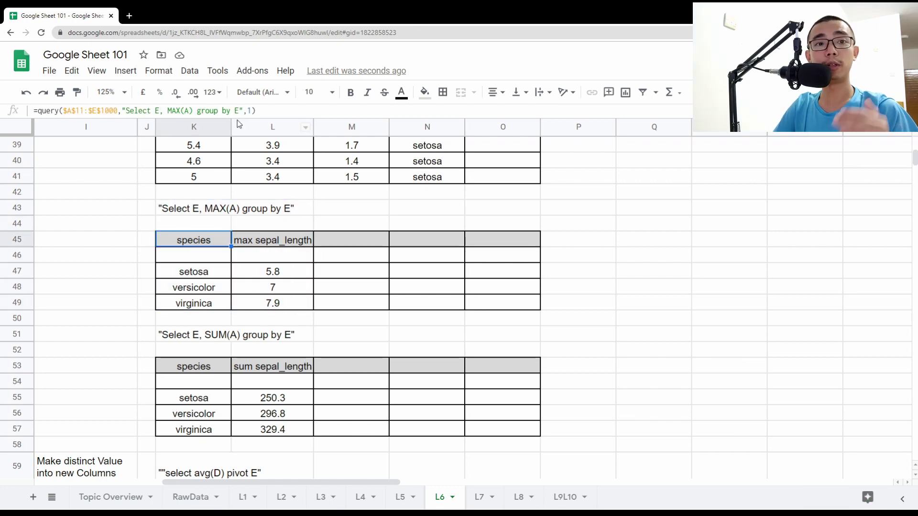
{"action": "left_click", "coordinate": [193, 272]}
{"action": "left_click", "coordinate": [194, 287]}
{"action": "left_click", "coordinate": [193, 306]}
{"action": "left_click", "coordinate": [213, 239]}
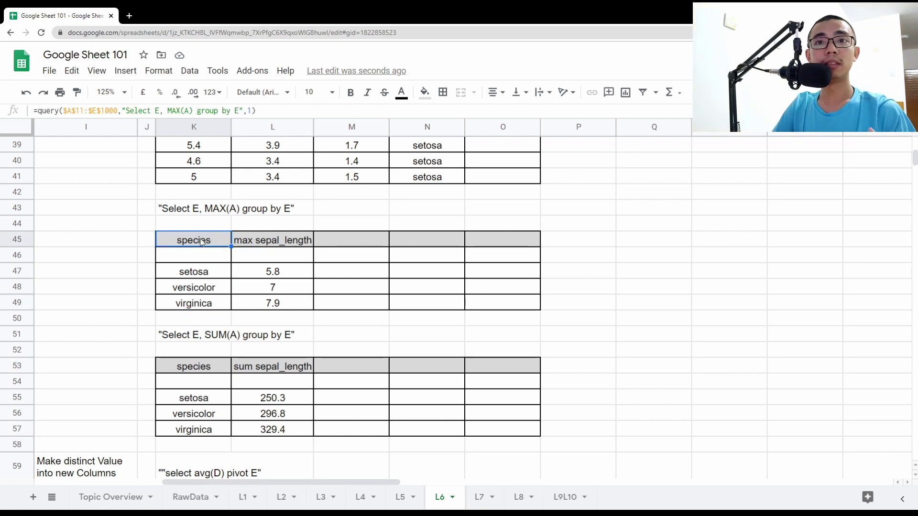
{"action": "left_click", "coordinate": [196, 303], "text": "shift"}
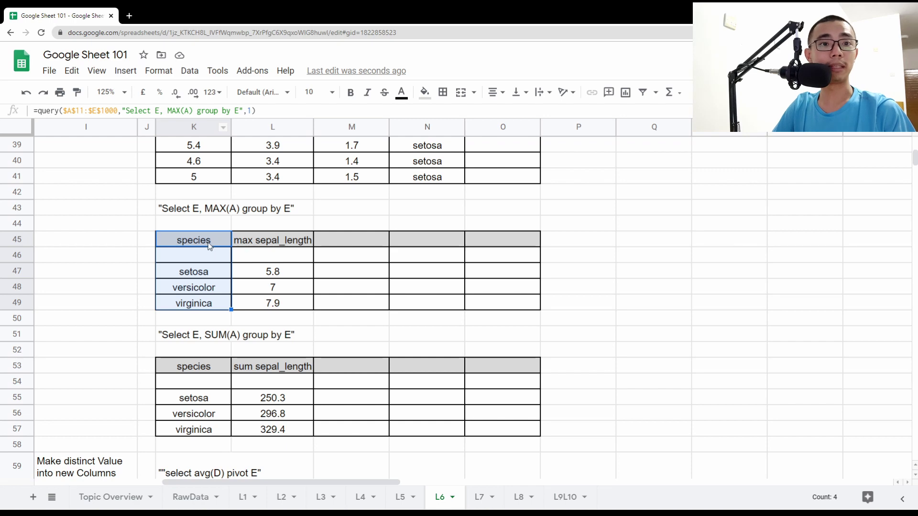
Compare the MAX(A) part of the K45 query with the max sepal_length values of each species.
{"action": "left_click", "coordinate": [157, 110]}
{"action": "left_click_drag", "start_coordinate": [172, 110], "coordinate": [192, 110]}
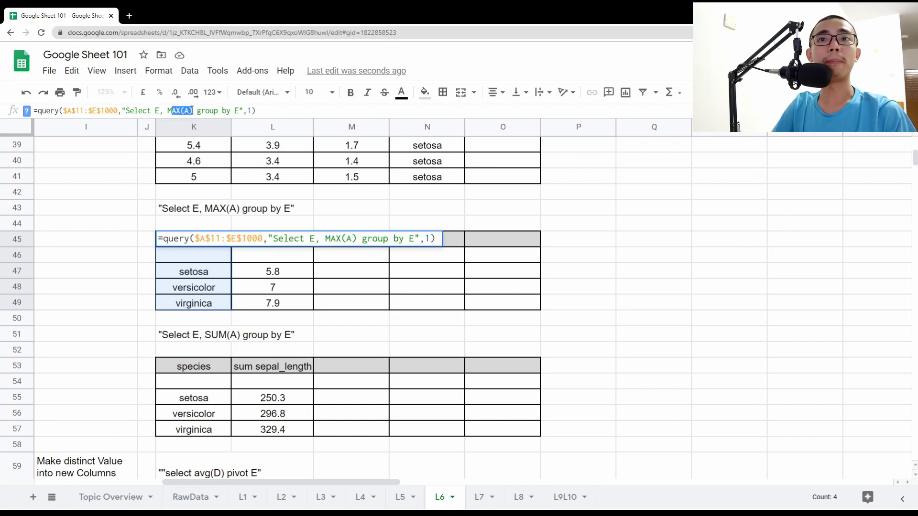
{"action": "left_click", "coordinate": [245, 272]}
{"action": "left_click", "coordinate": [287, 244]}
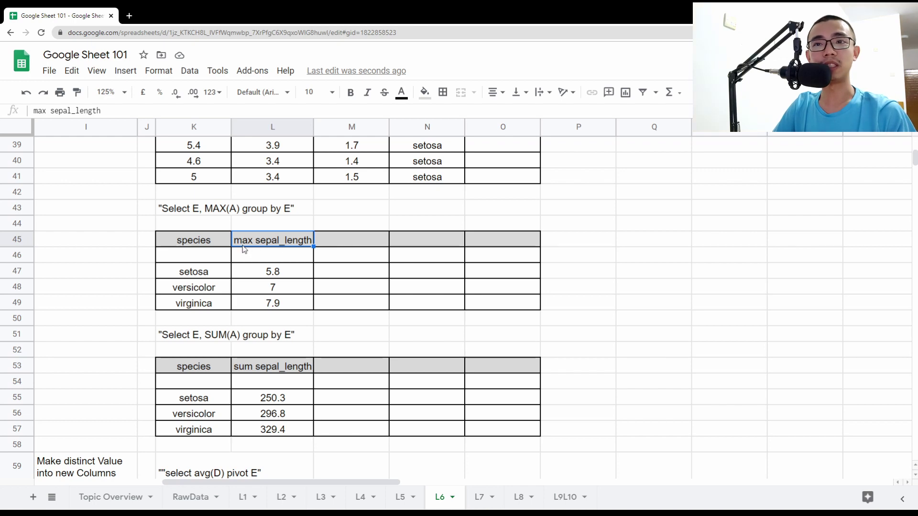
{"action": "left_click", "coordinate": [277, 273]}
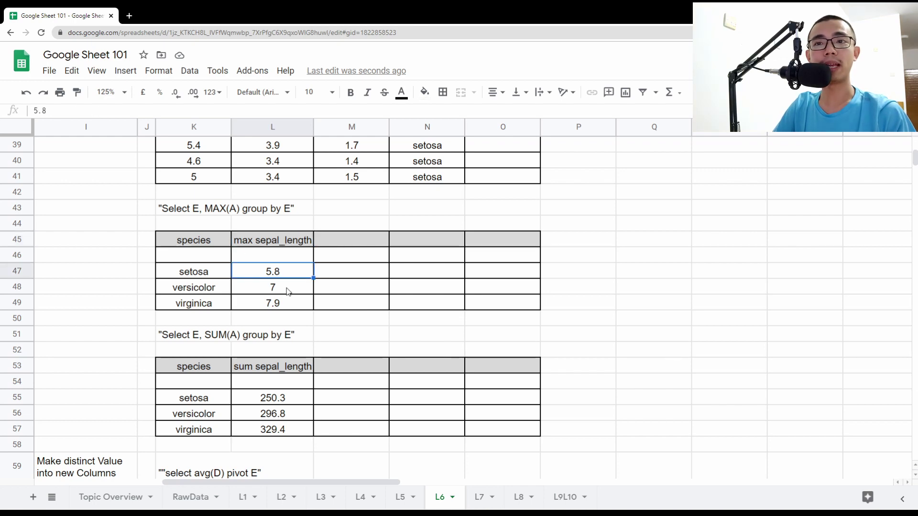
{"action": "left_click", "coordinate": [288, 290]}
{"action": "left_click", "coordinate": [291, 304]}
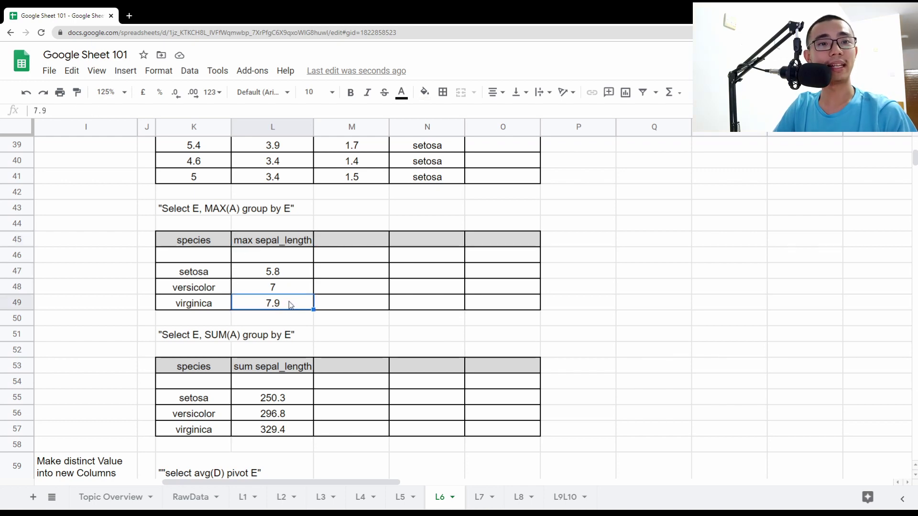
{"action": "left_click", "coordinate": [226, 243]}
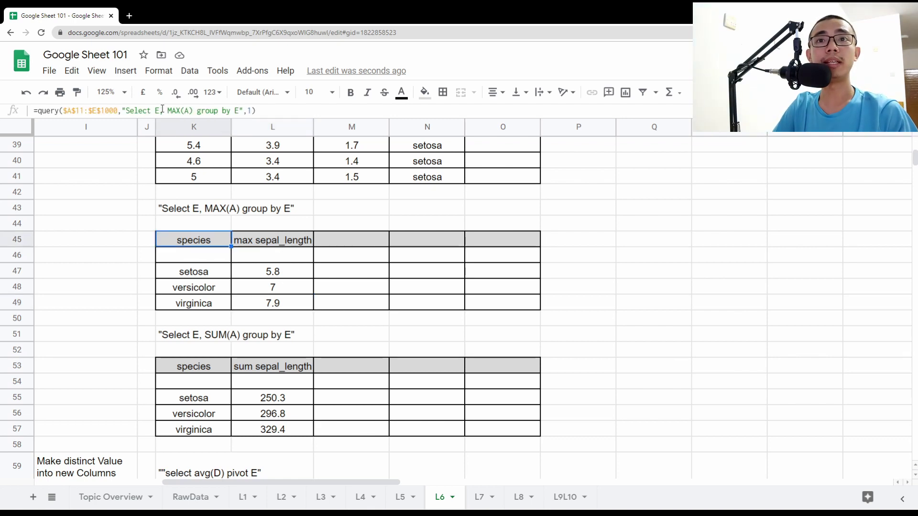
Change the aggregate in the K45 query from column A to MAX(B), keeping the grouping by E.
{"action": "double_click", "coordinate": [187, 110]}
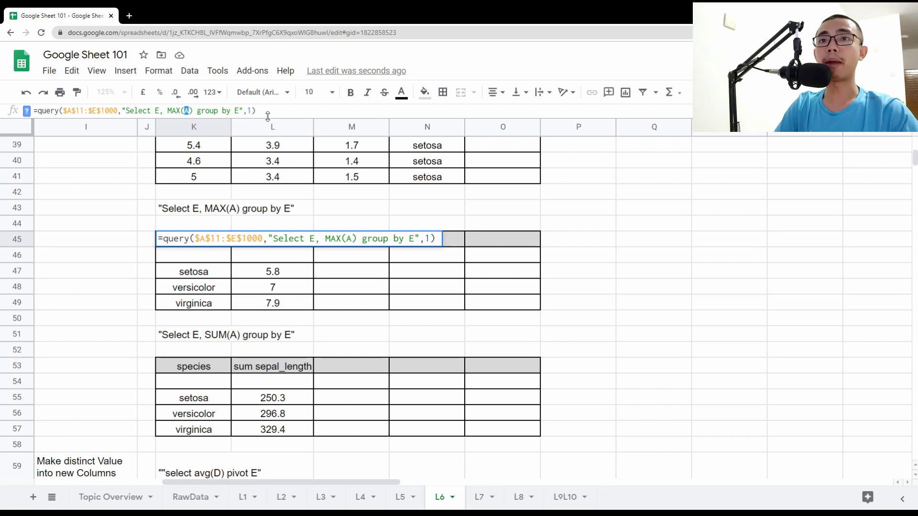
{"action": "type", "text": "B"}
{"action": "key", "text": "Return"}
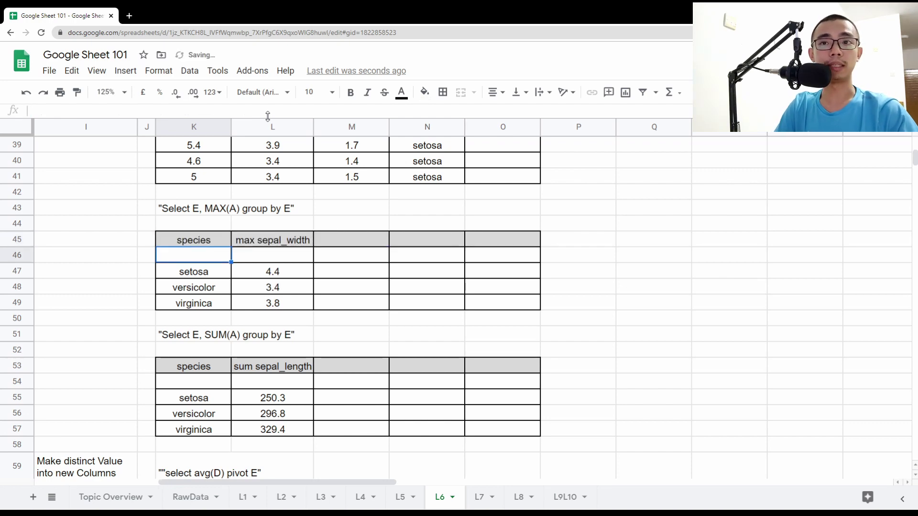
Edit the K45 query so it selects E, MAX(A),MAX(B) grouped by E, and check the max sepal_length column.
{"action": "key", "text": "Up"}
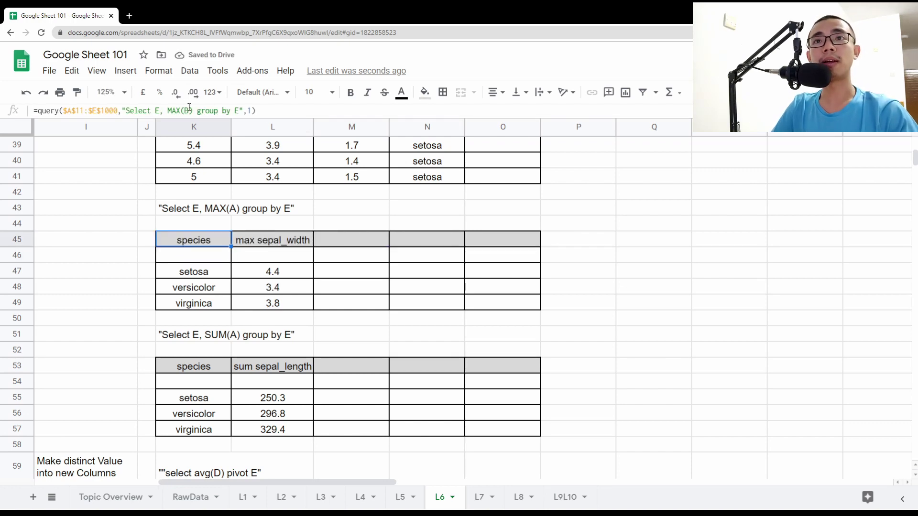
{"action": "left_click", "coordinate": [192, 110]}
{"action": "type", "text": ","}
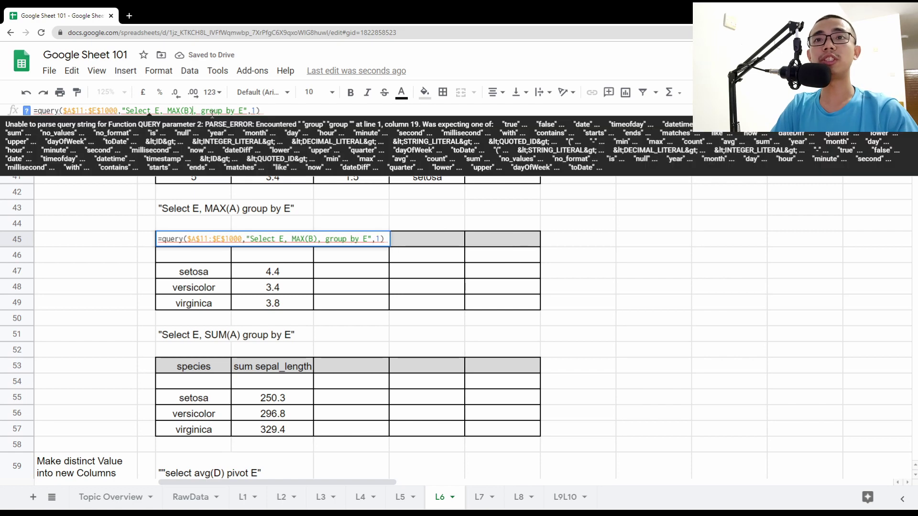
{"action": "type", "text": "MAX(B)"}
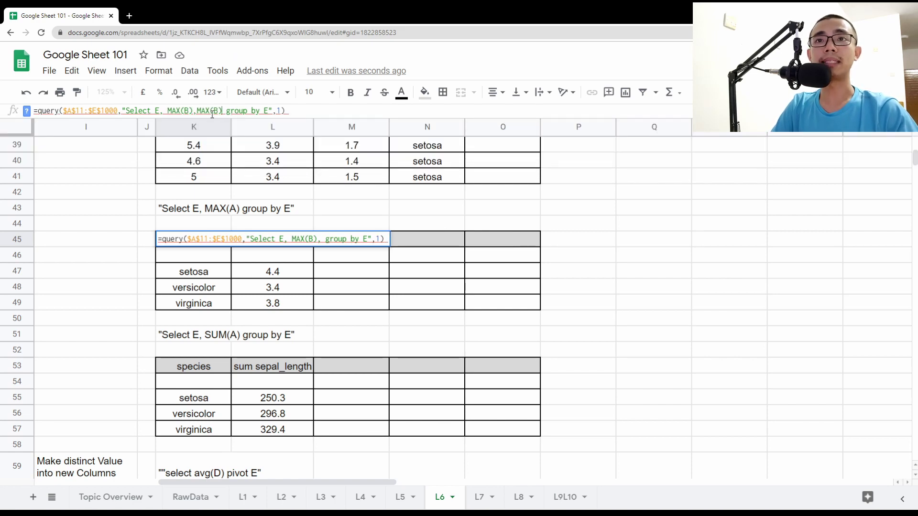
{"action": "key", "text": "Left"}
{"action": "key", "text": "Left"}
{"action": "key", "text": "Left"}
{"action": "key", "text": "Left"}
{"action": "key", "text": "Left"}
{"action": "key", "text": "Left"}
{"action": "key", "text": "Left"}
{"action": "key", "text": "Left"}
{"action": "key", "text": "BackSpace"}
{"action": "type", "text": "A"}
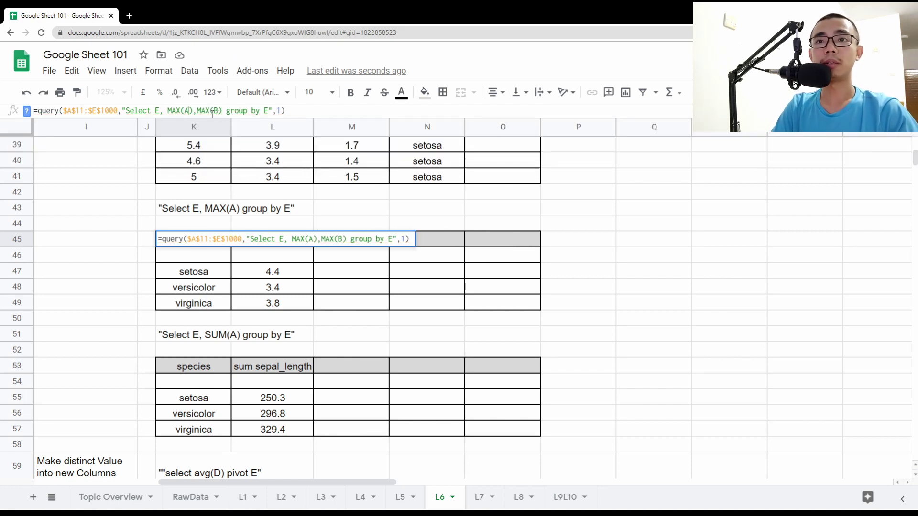
{"action": "key", "text": "Return"}
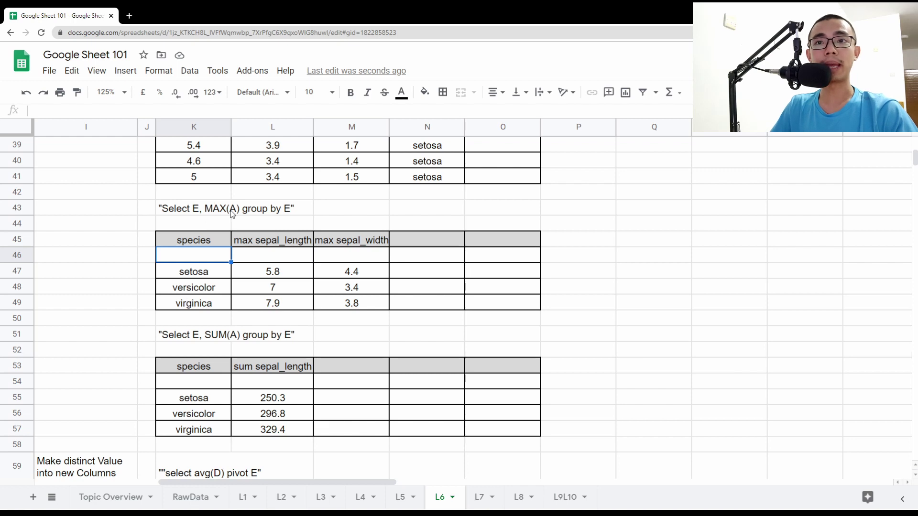
{"action": "left_click", "coordinate": [263, 275]}
{"action": "left_click", "coordinate": [268, 241]}
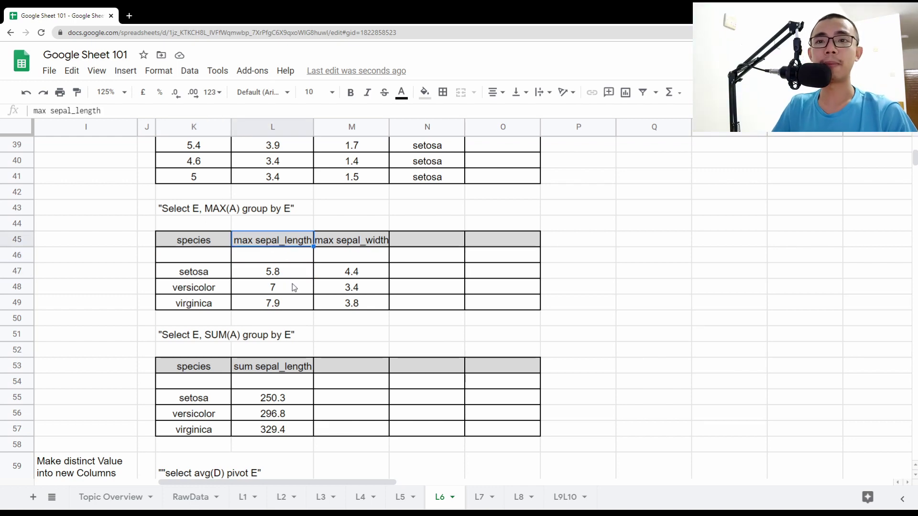
Review the "Select E, SUM(A) group by E" example and its result table, comparing it with the MAX example above.
{"action": "scroll", "coordinate": [292, 283], "scroll_direction": "down", "scroll_amount": 2}
{"action": "left_click_drag", "start_coordinate": [191, 255], "coordinate": [190, 266]}
{"action": "left_click_drag", "start_coordinate": [214, 310], "coordinate": [507, 354]}
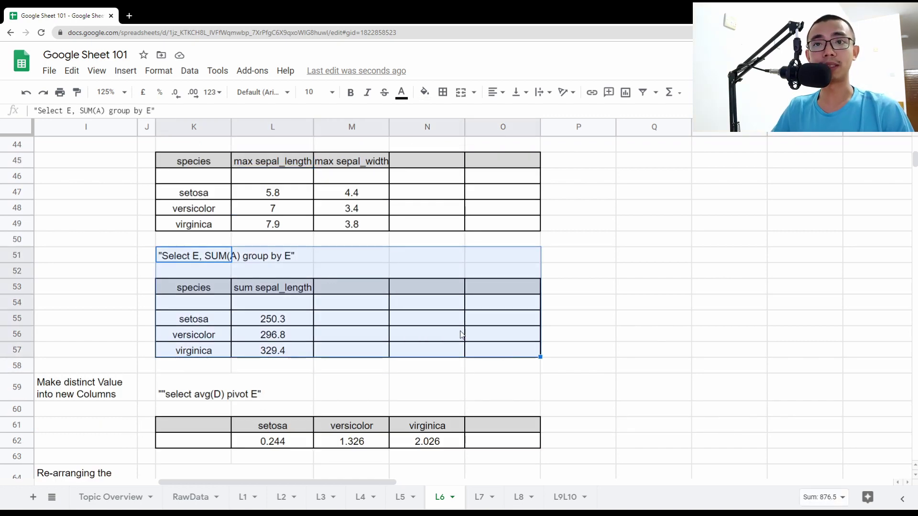
{"action": "left_click", "coordinate": [200, 258]}
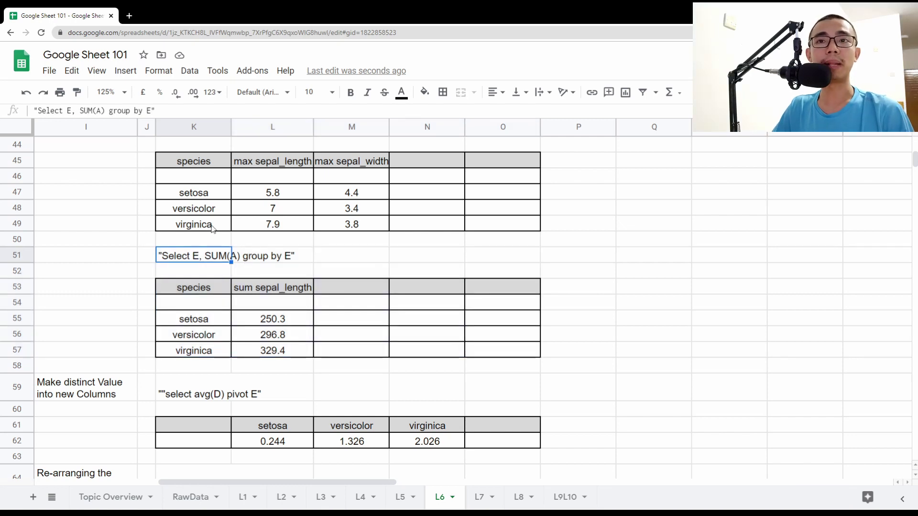
{"action": "scroll", "coordinate": [214, 230], "scroll_direction": "up", "scroll_amount": 2}
{"action": "scroll", "coordinate": [214, 220], "scroll_direction": "down", "scroll_amount": 2}
{"action": "left_click_drag", "start_coordinate": [206, 256], "coordinate": [508, 353]}
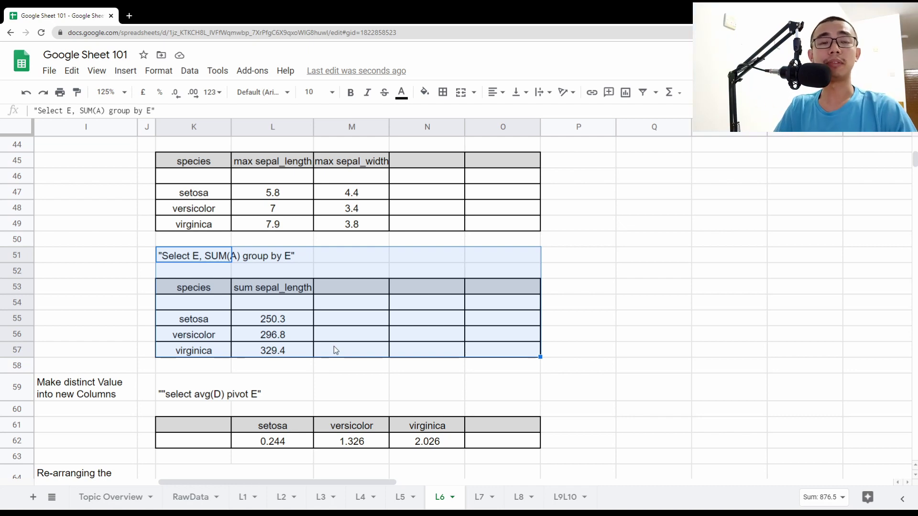
Go to the Pivot Table section and examine the "select avg(D) pivot E" example with its result table.
{"action": "scroll", "coordinate": [312, 352], "scroll_direction": "down", "scroll_amount": 2}
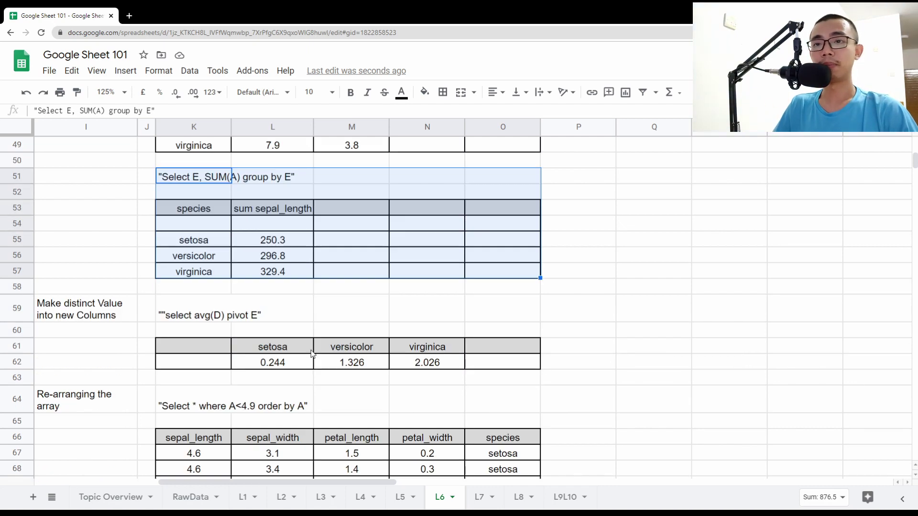
{"action": "left_click_drag", "start_coordinate": [374, 480], "coordinate": [343, 481]}
{"action": "scroll", "coordinate": [414, 299], "scroll_direction": "down", "scroll_amount": 3}
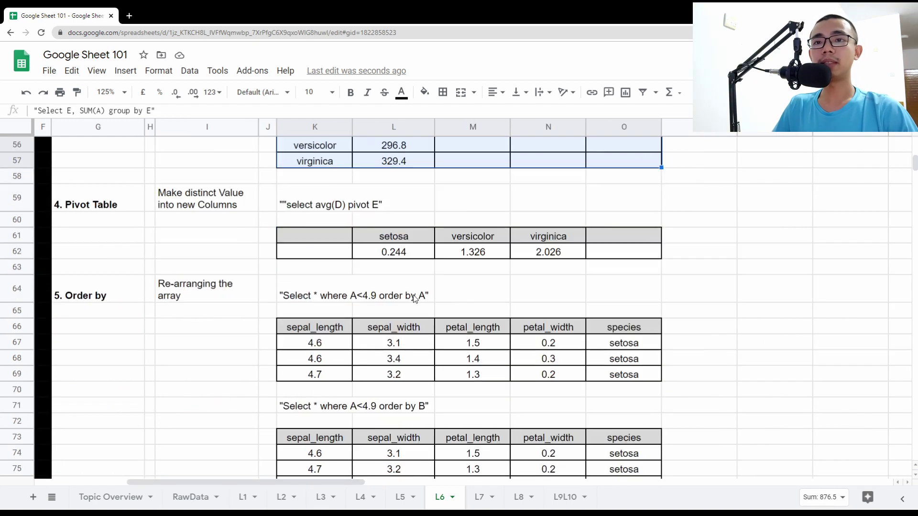
{"action": "left_click_drag", "start_coordinate": [164, 204], "coordinate": [638, 251]}
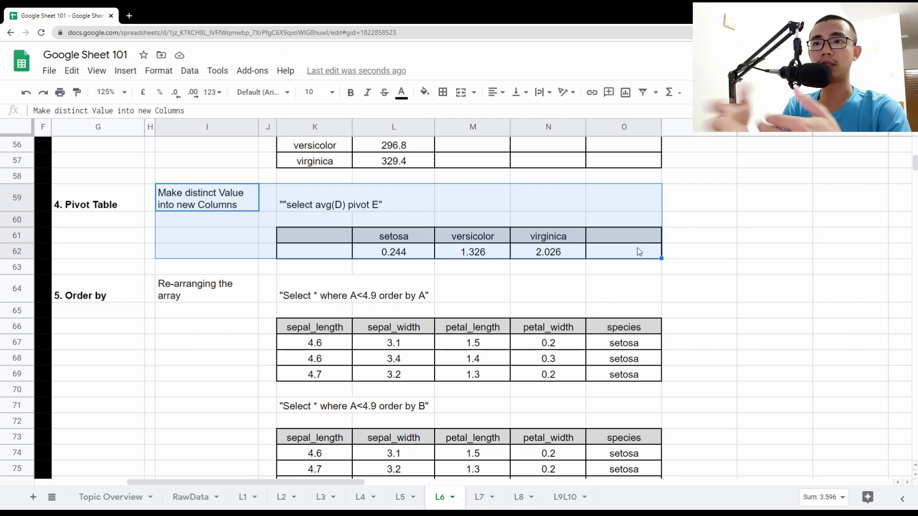
{"action": "left_click", "coordinate": [412, 253]}
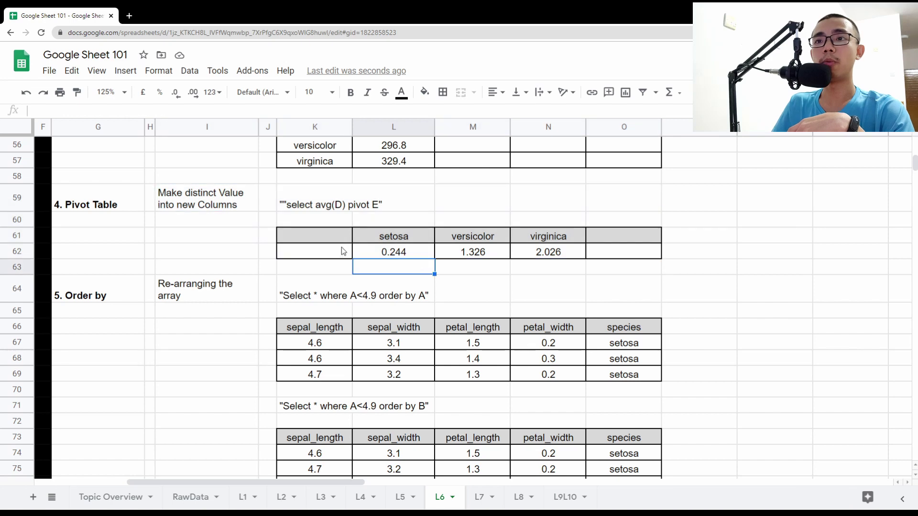
{"action": "left_click", "coordinate": [318, 253]}
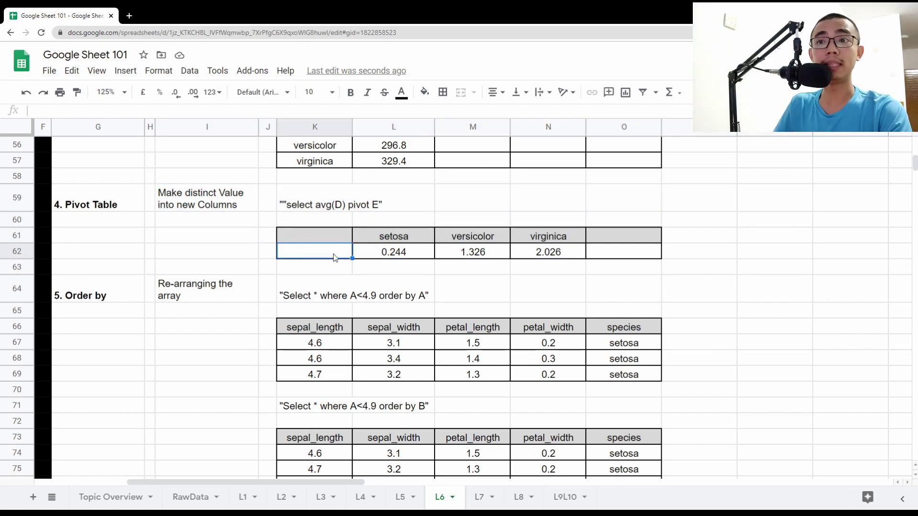
{"action": "left_click_drag", "start_coordinate": [345, 208], "coordinate": [366, 208]}
{"action": "left_click", "coordinate": [308, 210]}
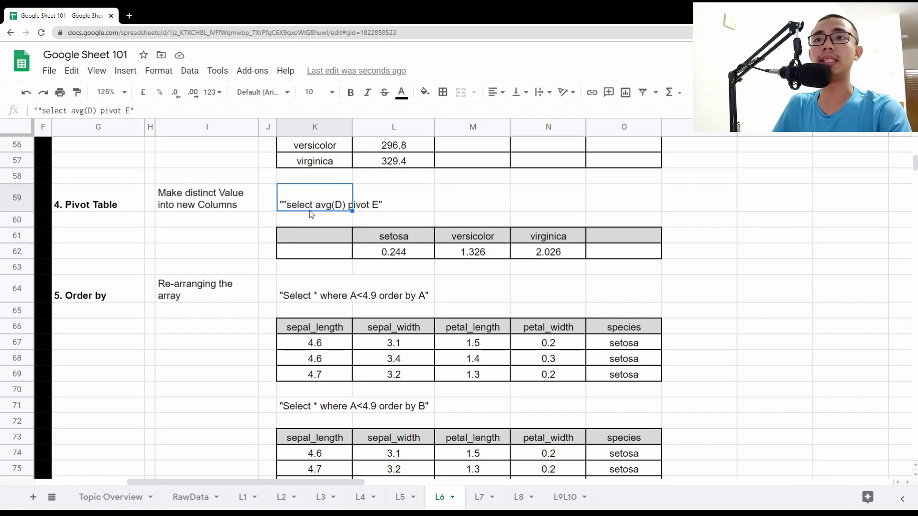
Examine the setosa, versicolor and virginica column headers of the pivot result in row 61.
{"action": "left_click_drag", "start_coordinate": [394, 237], "coordinate": [396, 259]}
{"action": "left_click", "coordinate": [412, 239]}
{"action": "left_click", "coordinate": [495, 241]}
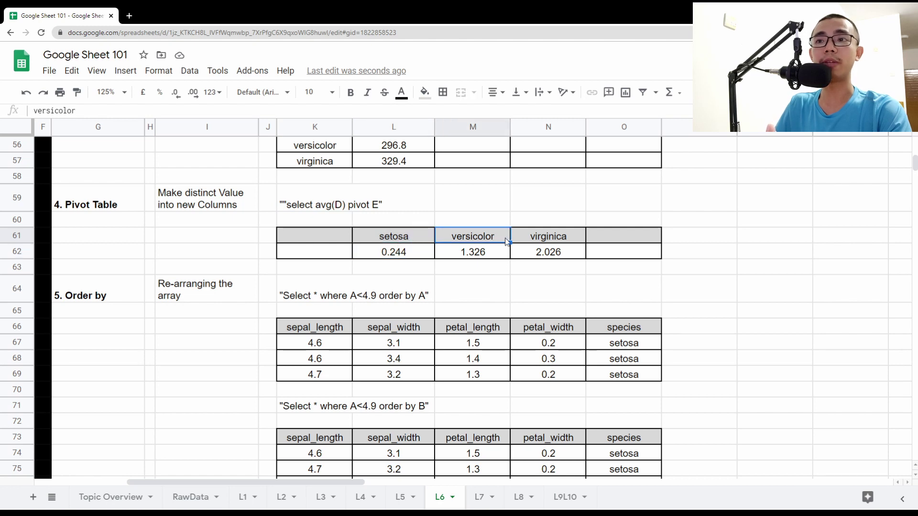
{"action": "left_click", "coordinate": [557, 243]}
{"action": "left_click", "coordinate": [405, 243]}
{"action": "left_click", "coordinate": [477, 242]}
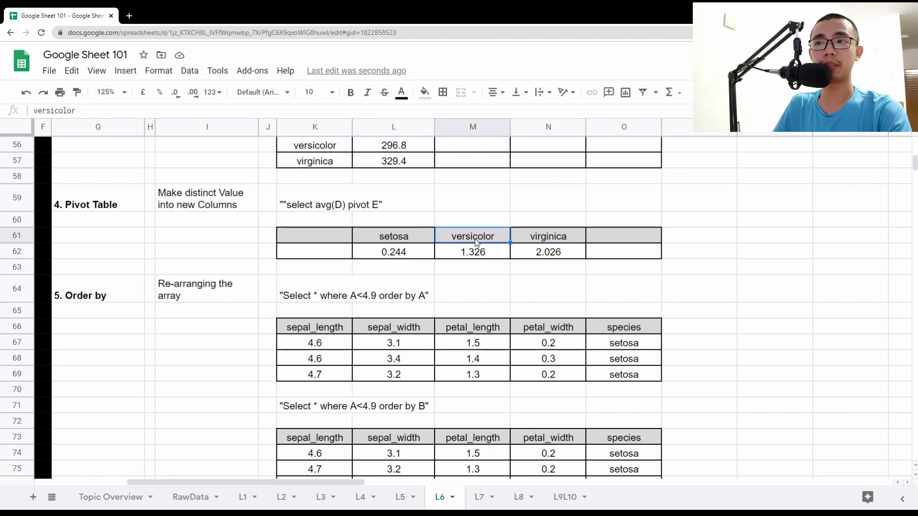
{"action": "left_click", "coordinate": [543, 243]}
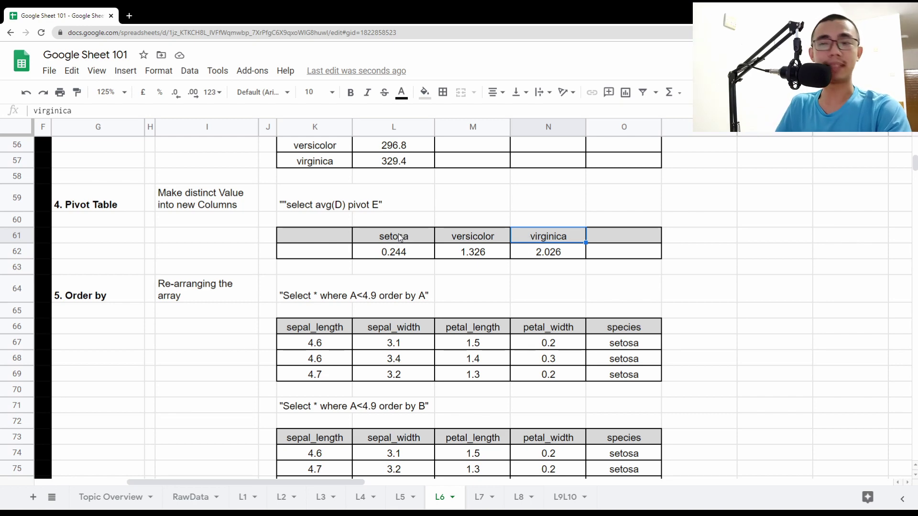
{"action": "left_click", "coordinate": [406, 239]}
{"action": "left_click", "coordinate": [473, 241]}
{"action": "left_click", "coordinate": [557, 241]}
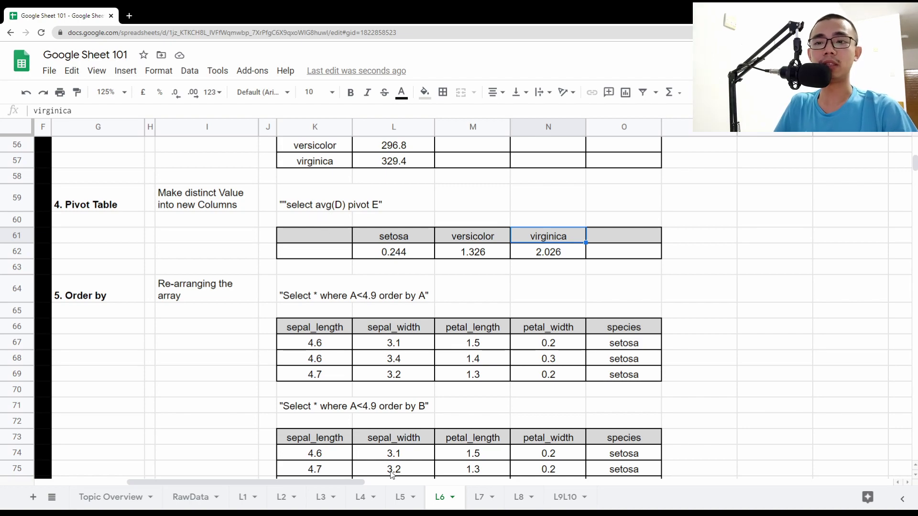
Check which source field column D holds in the iris data, and return to the Pivot Table example.
{"action": "scroll", "coordinate": [231, 414], "scroll_direction": "left", "scroll_amount": 5}
{"action": "scroll", "coordinate": [232, 414], "scroll_direction": "up", "scroll_amount": 15}
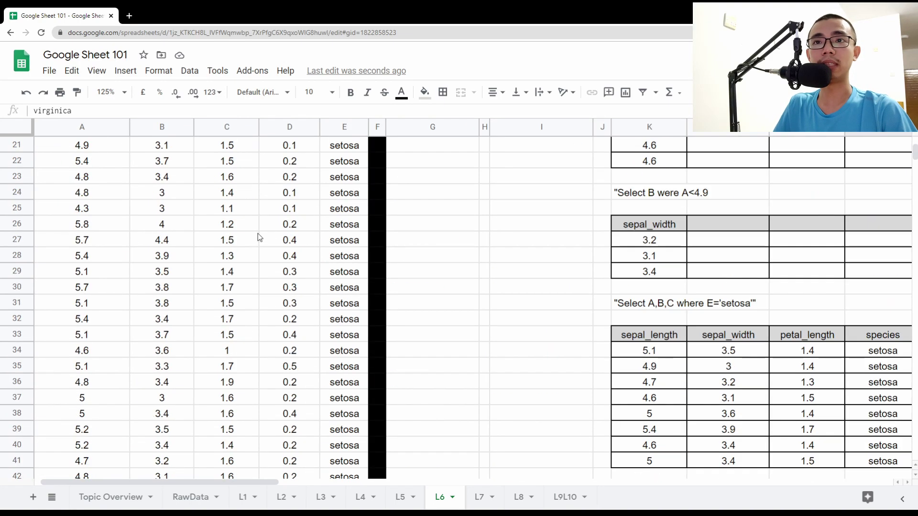
{"action": "left_click", "coordinate": [289, 248]}
{"action": "scroll", "coordinate": [674, 335], "scroll_direction": "down", "scroll_amount": 6}
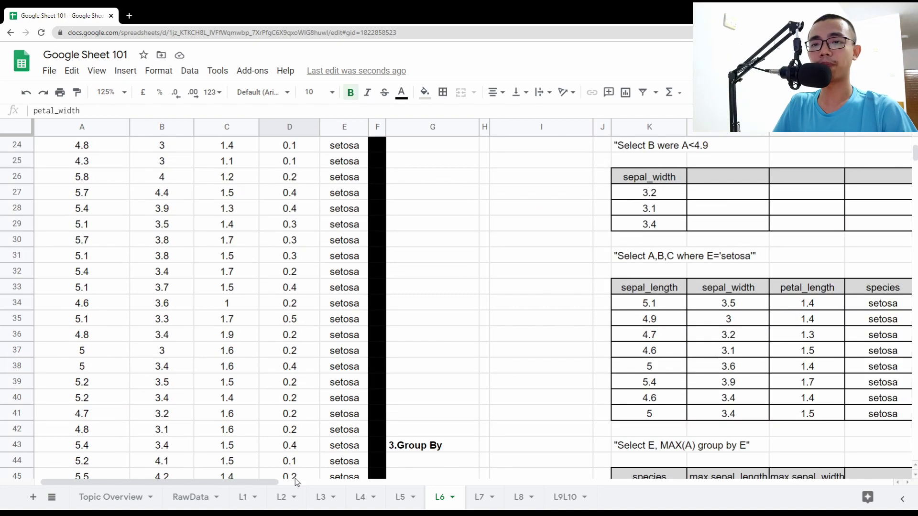
{"action": "left_click_drag", "start_coordinate": [268, 483], "coordinate": [332, 483]}
{"action": "scroll", "coordinate": [431, 346], "scroll_direction": "down", "scroll_amount": 1}
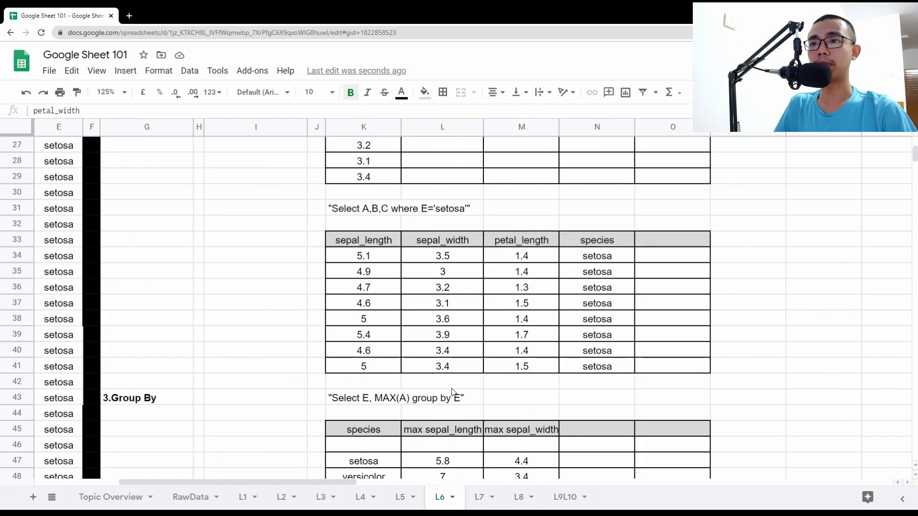
{"action": "scroll", "coordinate": [431, 346], "scroll_direction": "up", "scroll_amount": 1}
{"action": "scroll", "coordinate": [431, 346], "scroll_direction": "down", "scroll_amount": 4}
{"action": "scroll", "coordinate": [431, 348], "scroll_direction": "down", "scroll_amount": 3}
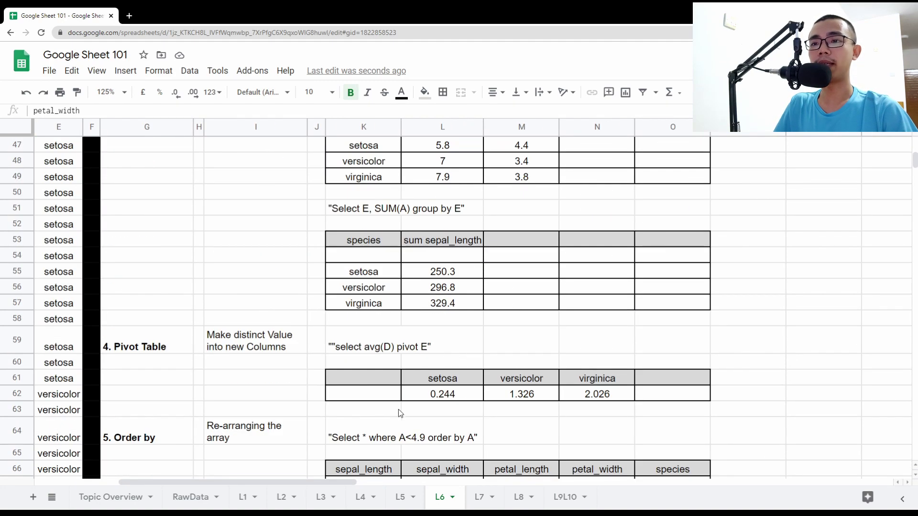
Examine the average petal_width of each species in row 62, and inspect the pivot query formula in K61.
{"action": "left_click", "coordinate": [375, 395]}
{"action": "left_click", "coordinate": [450, 401]}
{"action": "left_click", "coordinate": [529, 401]}
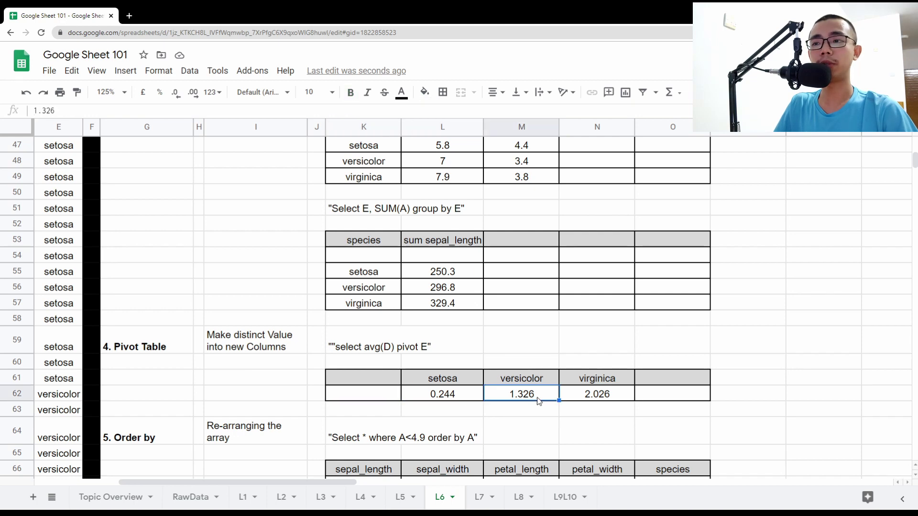
{"action": "left_click", "coordinate": [593, 401]}
{"action": "scroll", "coordinate": [376, 317], "scroll_direction": "down", "scroll_amount": 2}
{"action": "left_click", "coordinate": [375, 318]}
{"action": "left_click", "coordinate": [455, 317]}
{"action": "left_click", "coordinate": [375, 315]}
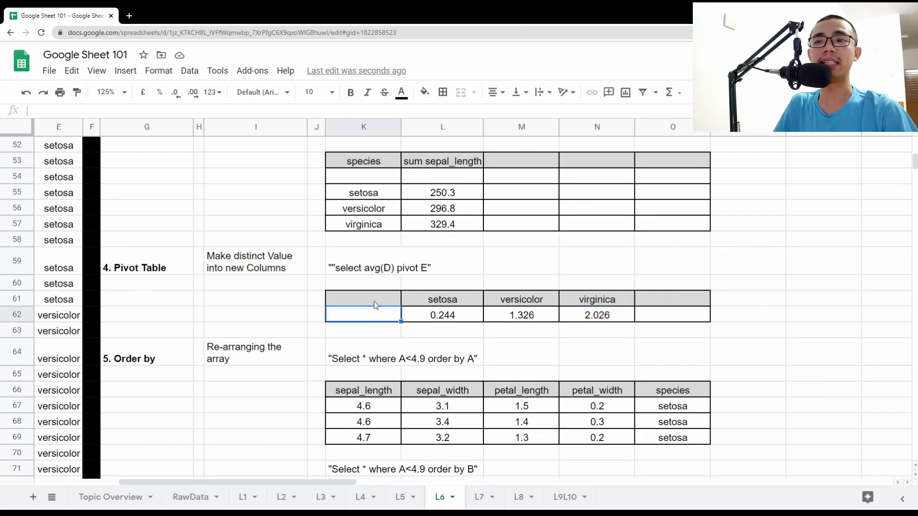
{"action": "left_click", "coordinate": [374, 300]}
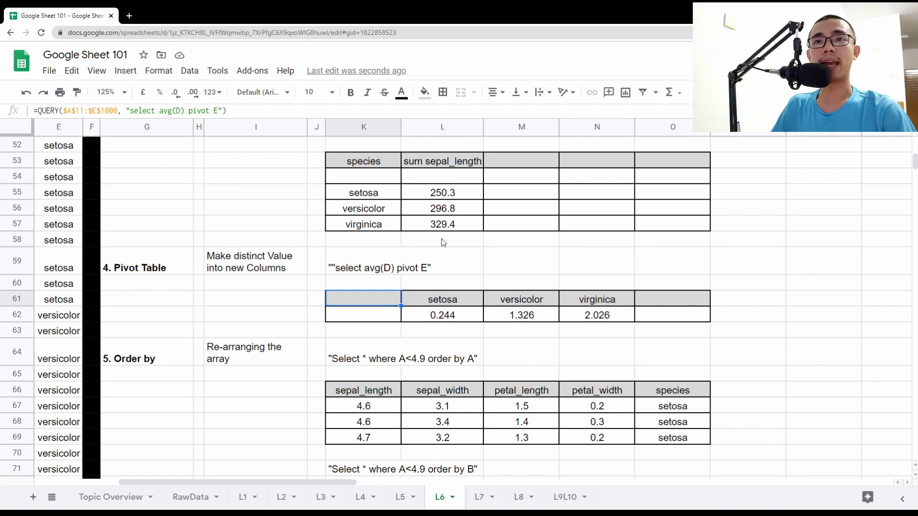
Look over the Order by and Limit sections, and return to the first Order by example.
{"action": "scroll", "coordinate": [303, 236], "scroll_direction": "down", "scroll_amount": 3}
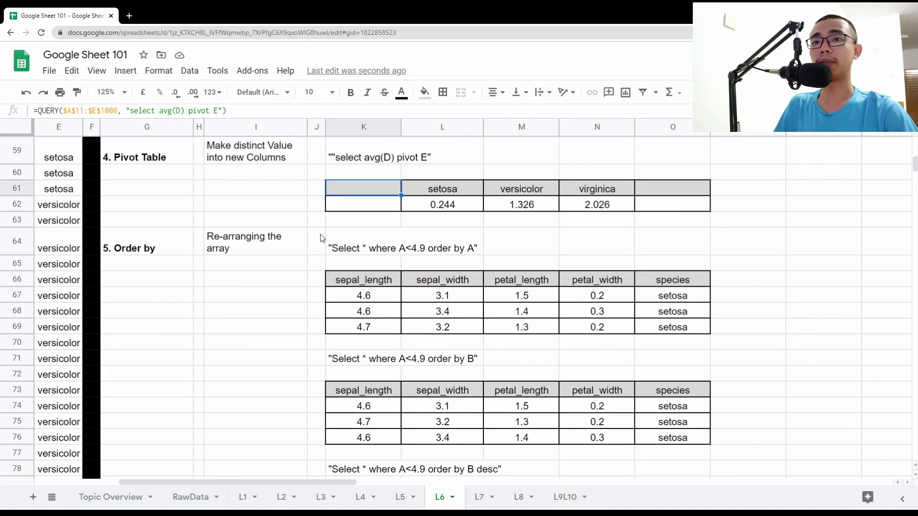
{"action": "scroll", "coordinate": [322, 239], "scroll_direction": "down", "scroll_amount": 1}
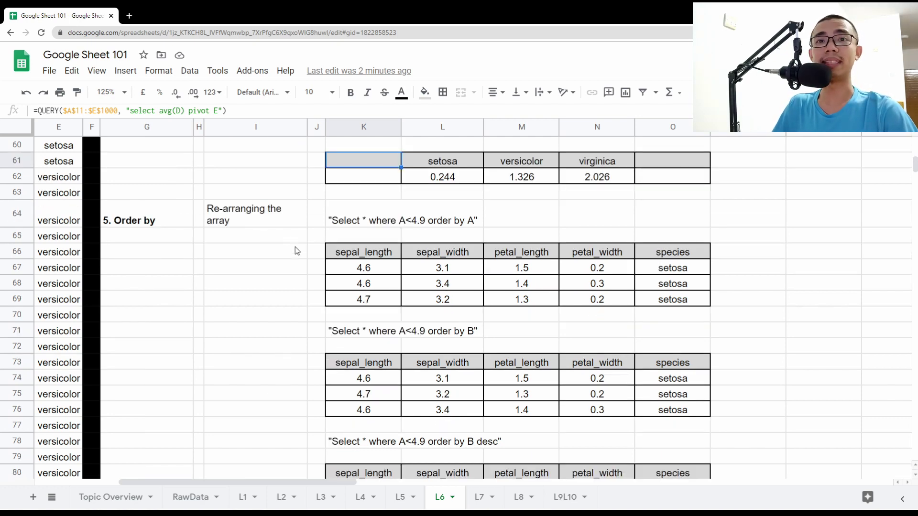
{"action": "left_click_drag", "start_coordinate": [141, 225], "coordinate": [710, 337]}
{"action": "scroll", "coordinate": [669, 330], "scroll_direction": "down", "scroll_amount": 6}
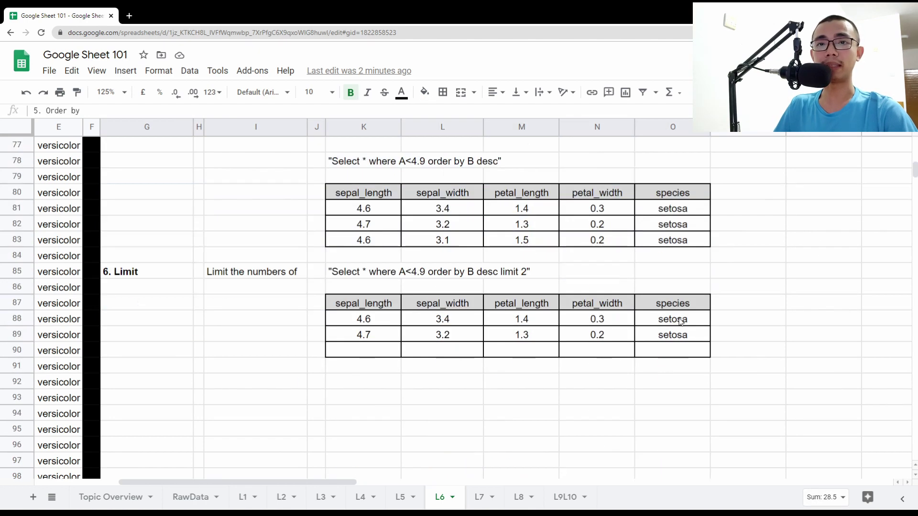
{"action": "scroll", "coordinate": [467, 307], "scroll_direction": "up", "scroll_amount": 6}
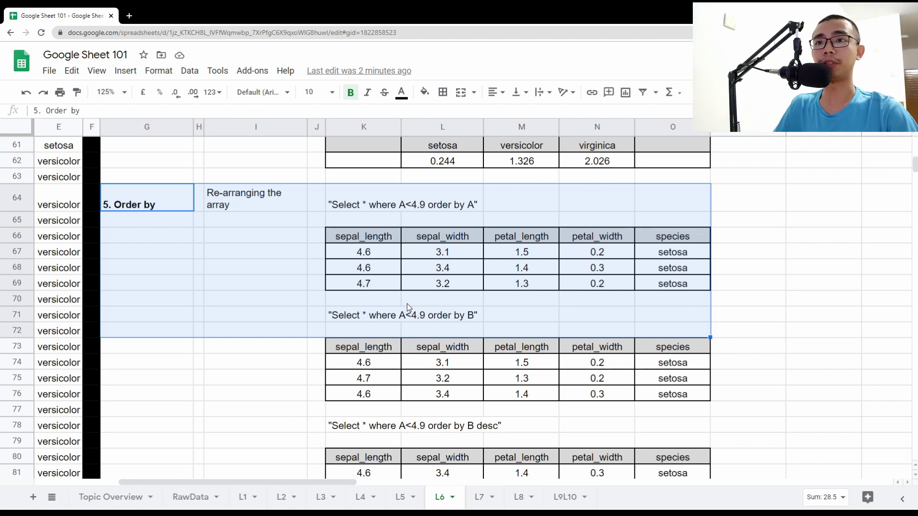
Compare the "Select * where A<4.9 order by A" query with the order of sepal_length values in K67:K69.
{"action": "left_click", "coordinate": [366, 208]}
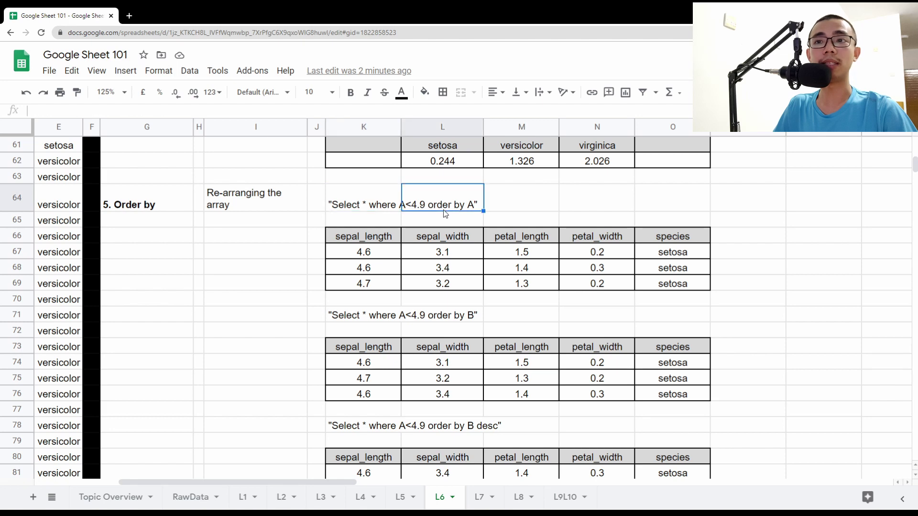
{"action": "left_click", "coordinate": [378, 253]}
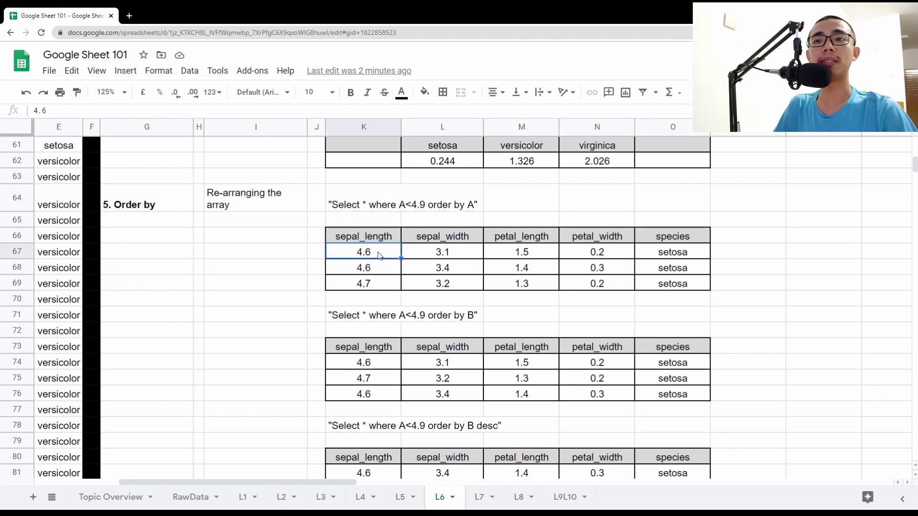
{"action": "left_click", "coordinate": [372, 269]}
{"action": "left_click", "coordinate": [371, 284]}
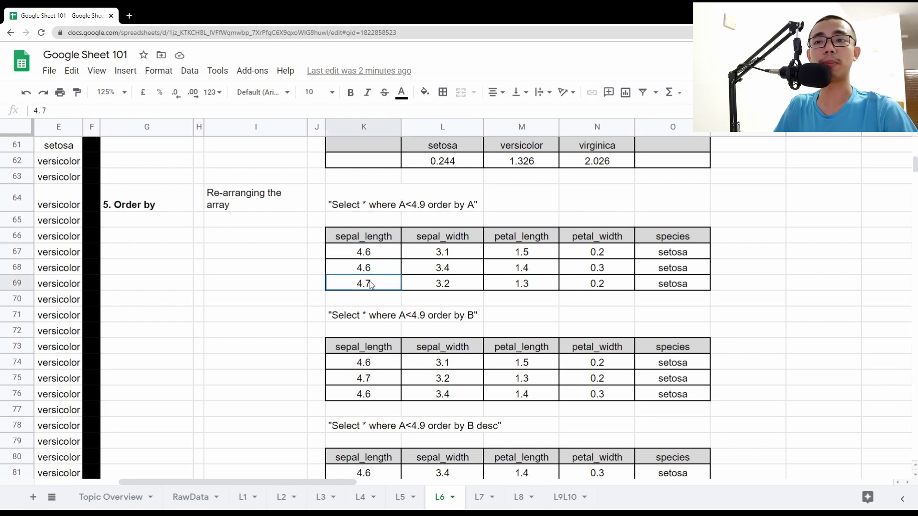
Inspect the query formula in K66, and check the order of the sepal_width values in L67:L69.
{"action": "left_click", "coordinate": [368, 238]}
{"action": "left_click", "coordinate": [252, 111]}
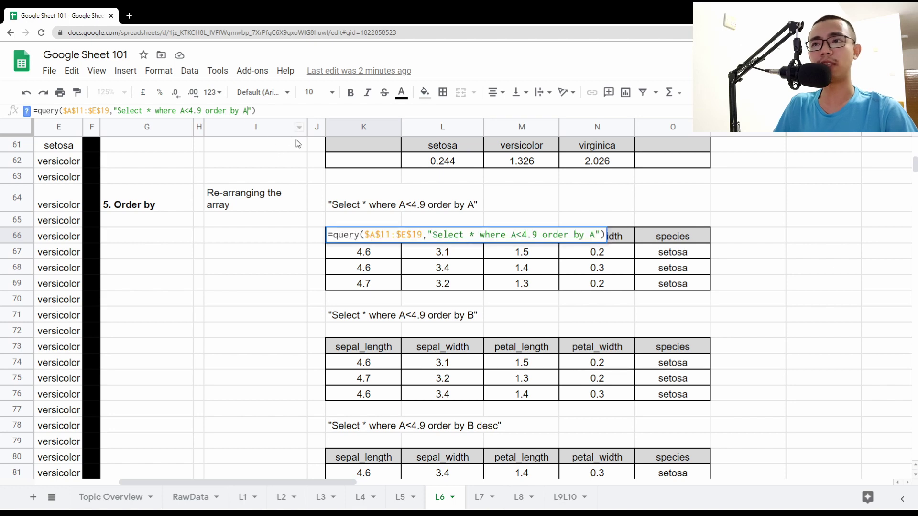
{"action": "key", "text": "Return"}
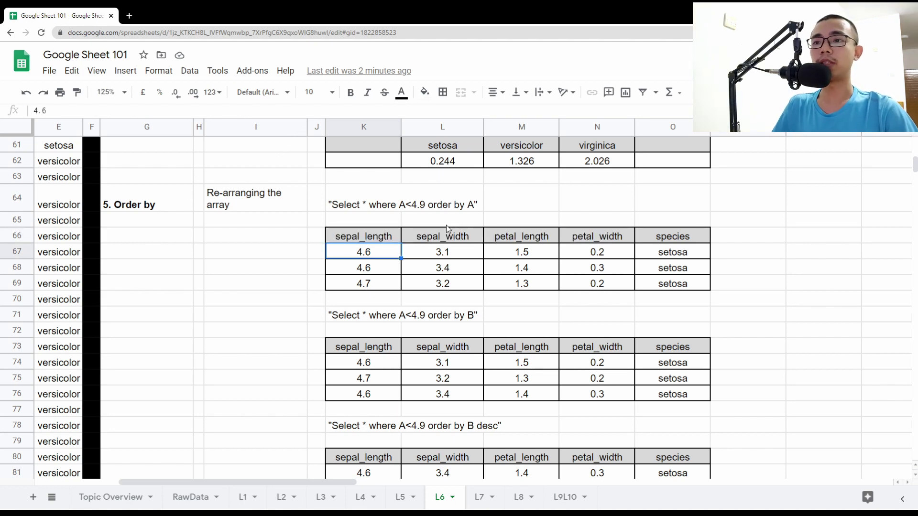
{"action": "left_click", "coordinate": [434, 318]}
{"action": "left_click", "coordinate": [459, 256]}
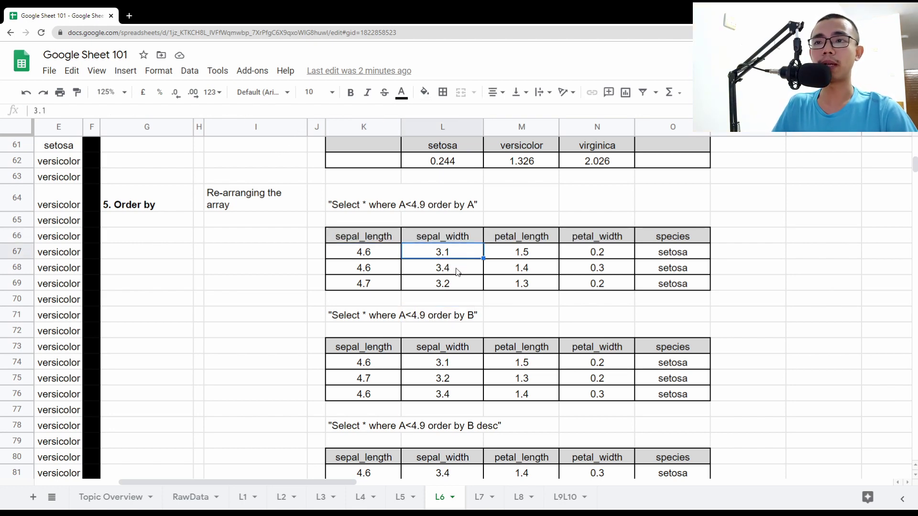
{"action": "left_click", "coordinate": [458, 270]}
{"action": "left_click", "coordinate": [458, 287]}
Look over the "order by B" example in K71:O76, and compare it with the "order by B desc" query text in K78.
{"action": "left_click_drag", "start_coordinate": [358, 321], "coordinate": [700, 391]}
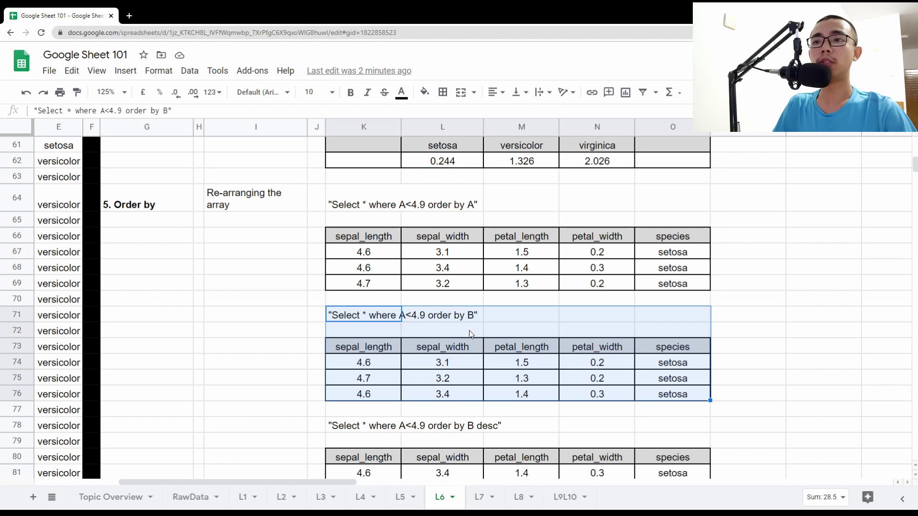
{"action": "left_click", "coordinate": [355, 320]}
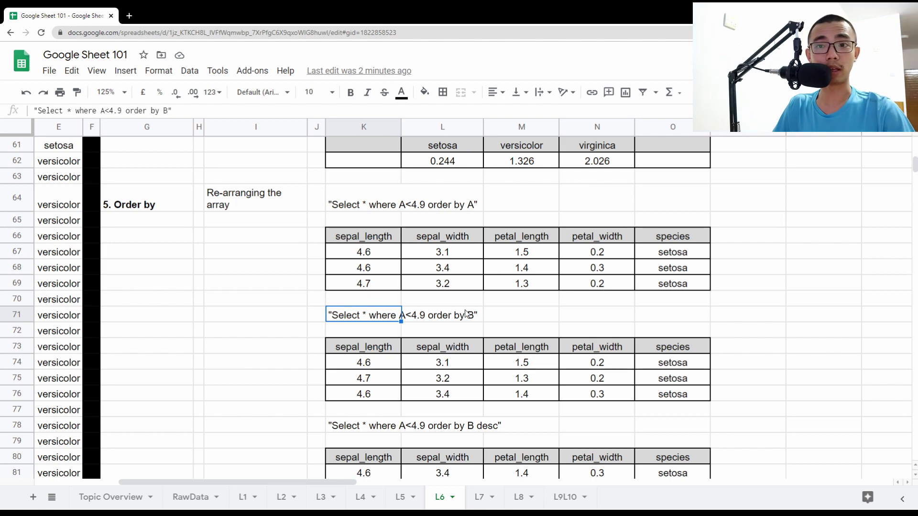
{"action": "scroll", "coordinate": [466, 313], "scroll_direction": "down", "scroll_amount": 2}
{"action": "left_click", "coordinate": [356, 318]}
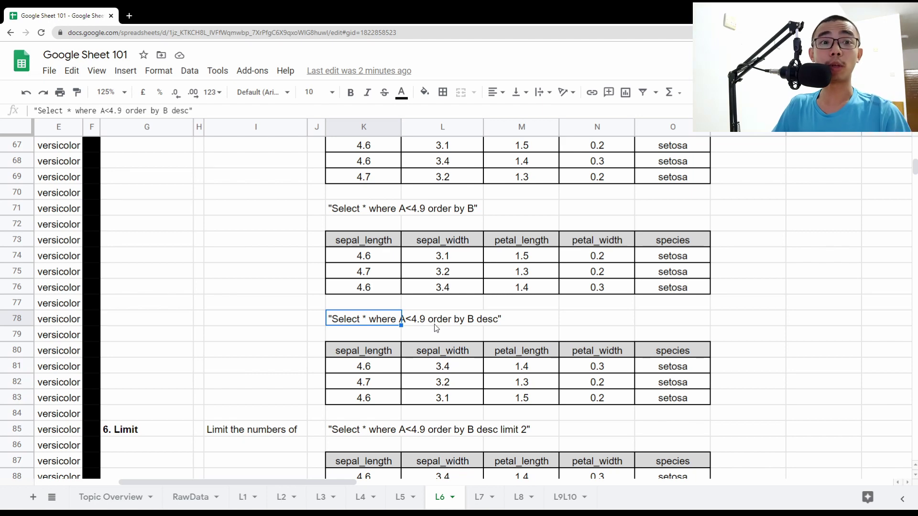
{"action": "key", "text": "Right"}
{"action": "key", "text": "Right"}
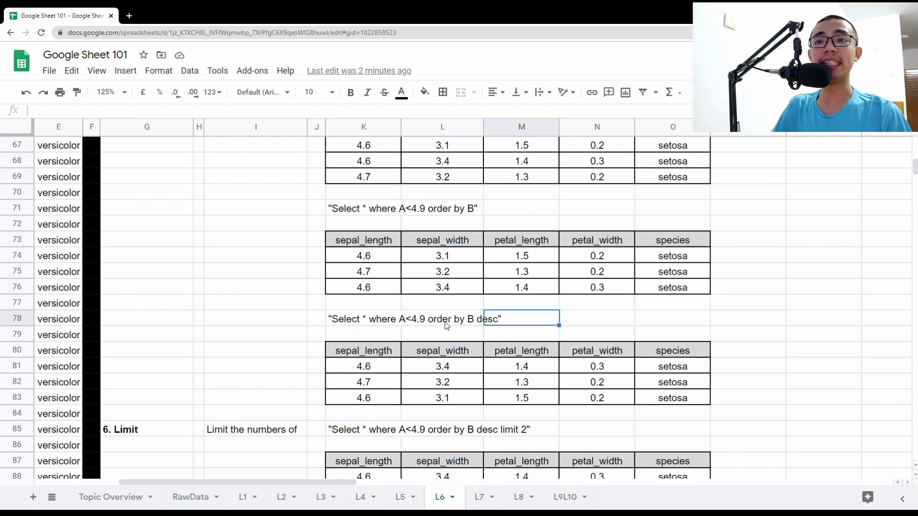
{"action": "key", "text": "Left"}
{"action": "key", "text": "Left"}
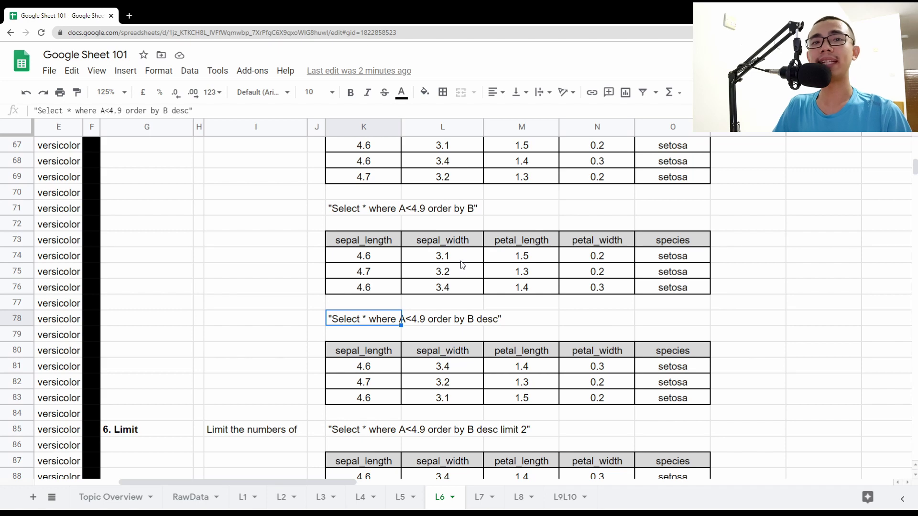
Change the query description in K71 to "Select * where A<4.9 order by B asc".
{"action": "left_click", "coordinate": [342, 212]}
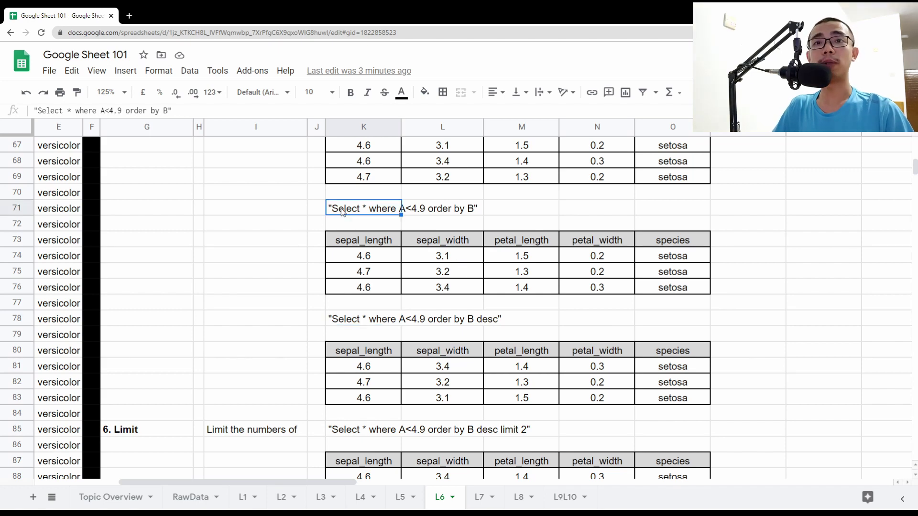
{"action": "left_click", "coordinate": [168, 111]}
{"action": "type", "text": "asc"}
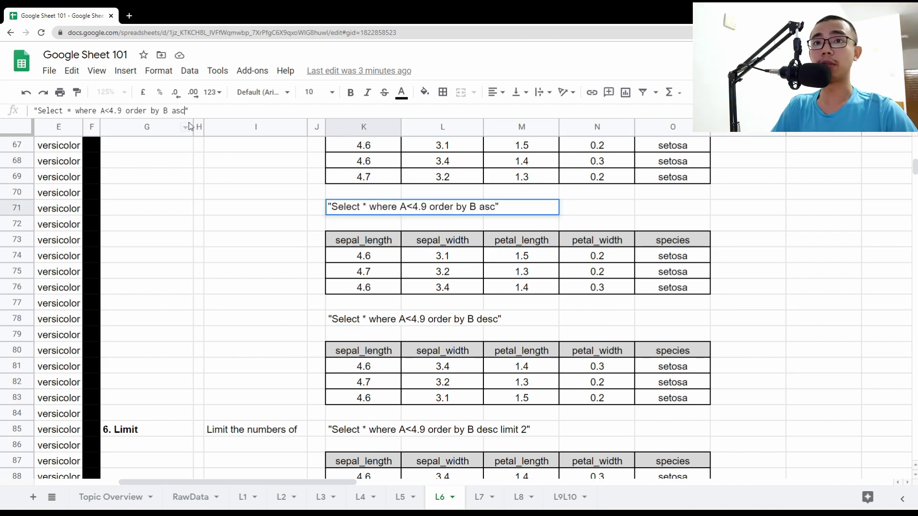
{"action": "key", "text": "Return"}
Add asc after "order by B" in the query formula in K73.
{"action": "key", "text": "Down"}
{"action": "key", "text": "Return"}
{"action": "key", "text": "Left"}
{"action": "key", "text": "Left"}
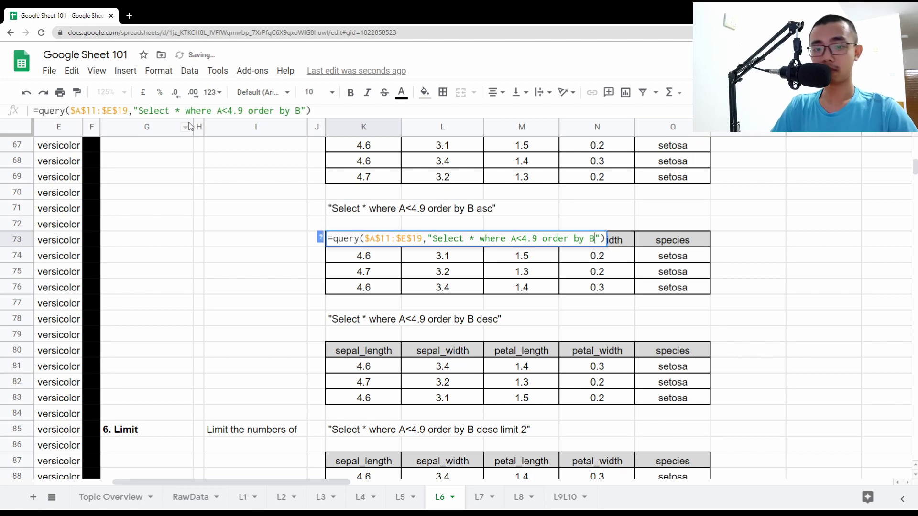
{"action": "type", "text": "asc"}
{"action": "key", "text": "Return"}
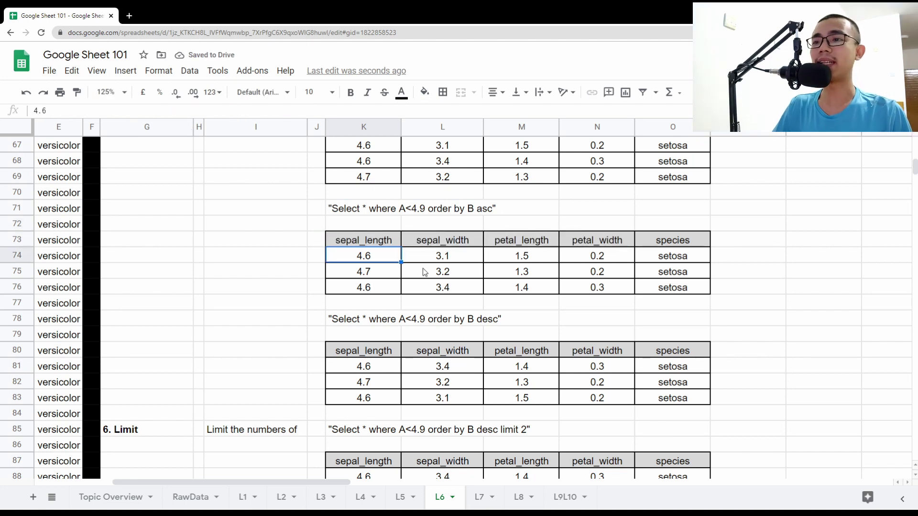
Review the "order by B desc" result table and the whole Limit section in G85:O90.
{"action": "scroll", "coordinate": [425, 271], "scroll_direction": "down", "scroll_amount": 2}
{"action": "scroll", "coordinate": [434, 273], "scroll_direction": "down", "scroll_amount": 2}
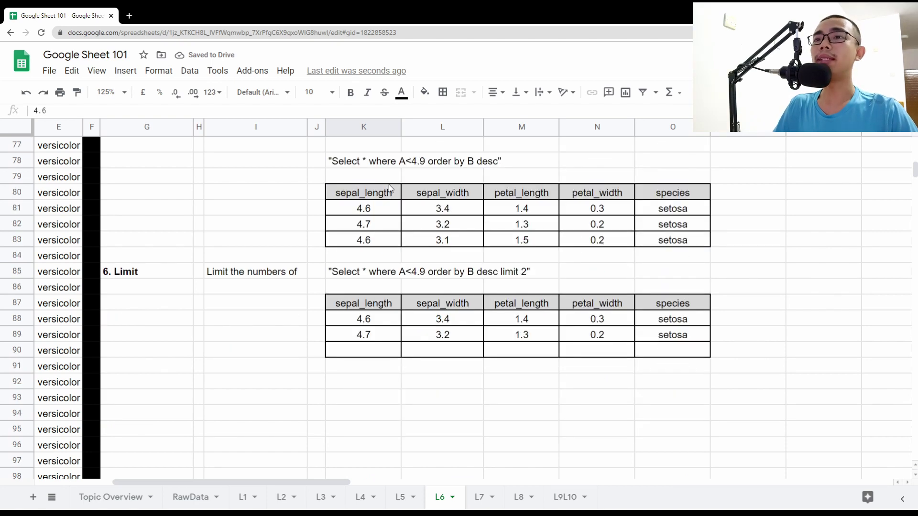
{"action": "left_click_drag", "start_coordinate": [388, 180], "coordinate": [693, 230]}
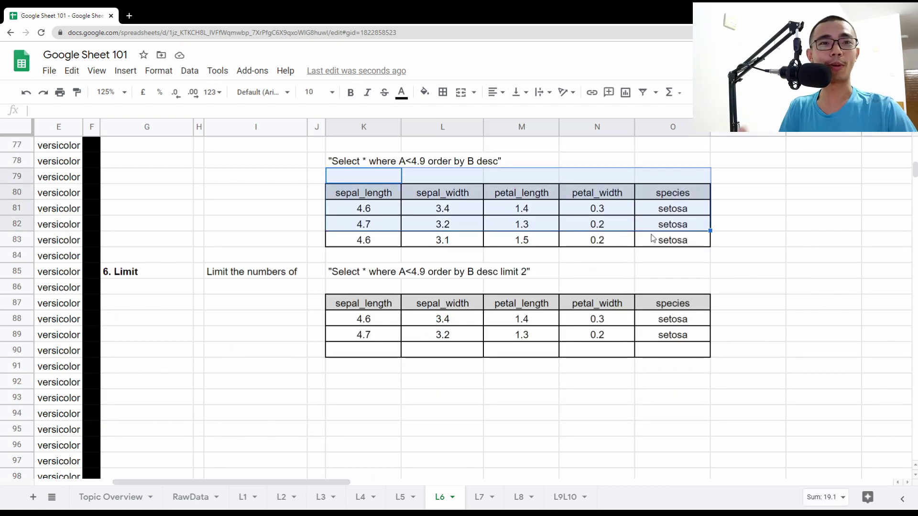
{"action": "left_click_drag", "start_coordinate": [153, 272], "coordinate": [673, 355]}
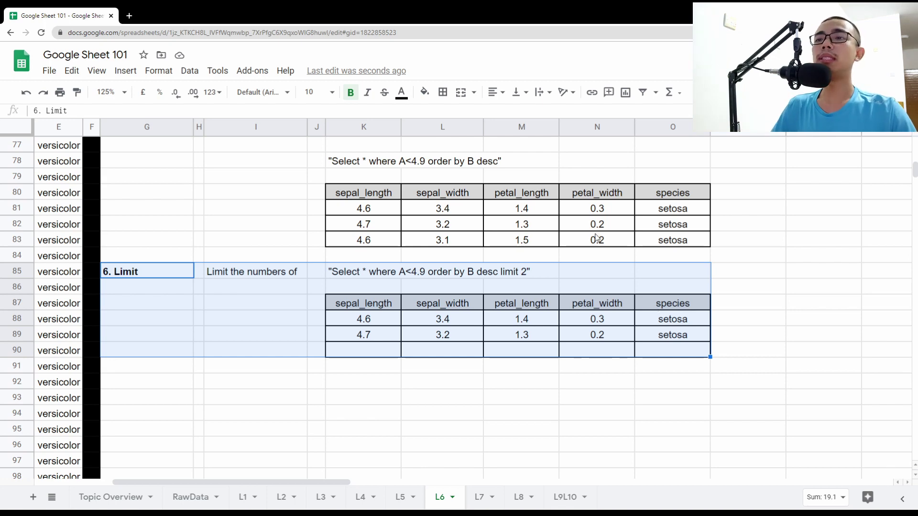
Compare the "order by B desc limit 2" query and its result rows with the unlimited "order by B desc" example.
{"action": "left_click", "coordinate": [373, 275]}
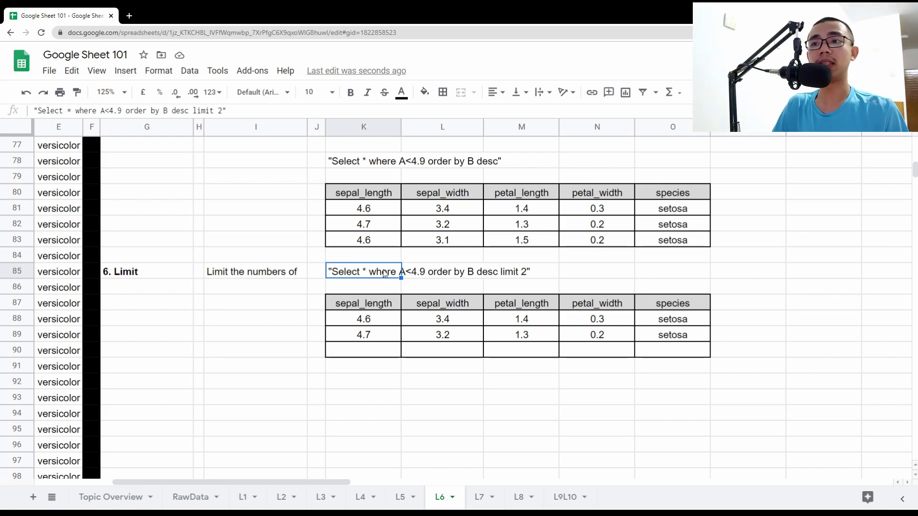
{"action": "left_click", "coordinate": [347, 324]}
{"action": "left_click", "coordinate": [416, 273]}
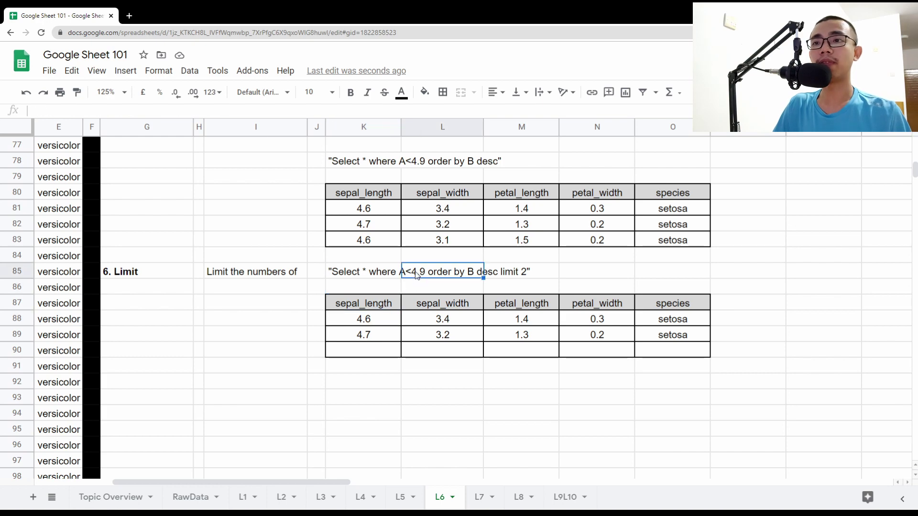
{"action": "left_click", "coordinate": [379, 161]}
{"action": "left_click", "coordinate": [374, 276]}
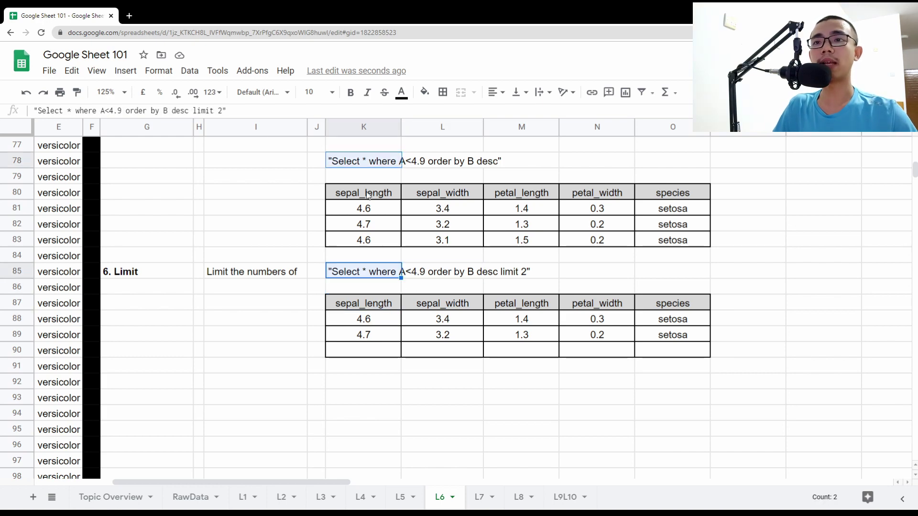
{"action": "left_click_drag", "start_coordinate": [363, 194], "coordinate": [654, 247]}
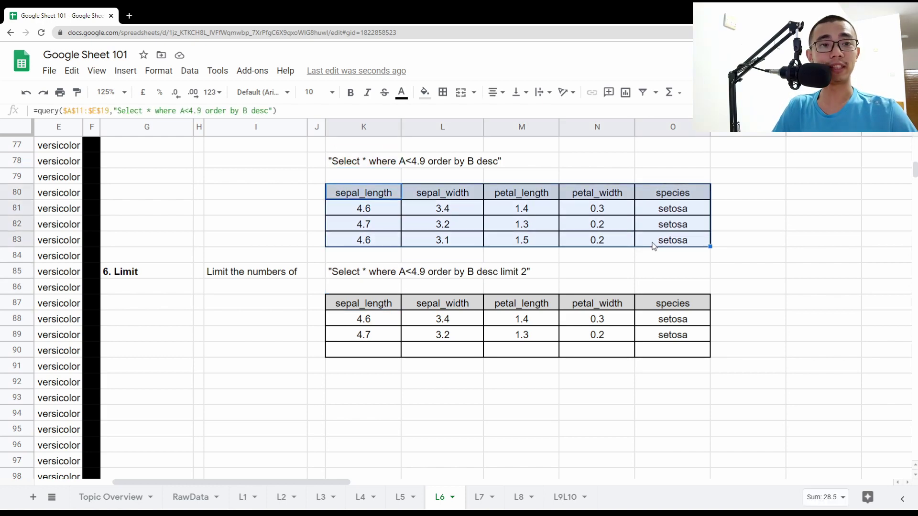
{"action": "left_click", "coordinate": [377, 277]}
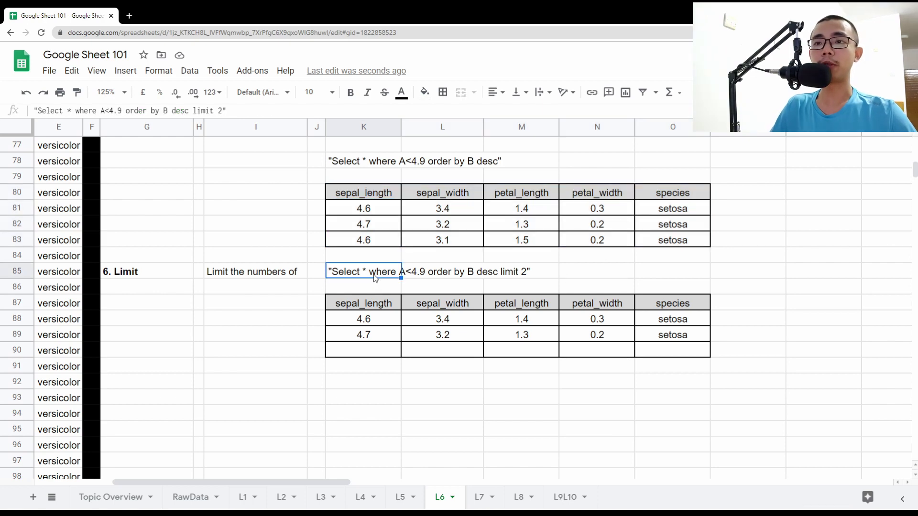
{"action": "left_click", "coordinate": [377, 335]}
Set the row limit in the K87 query formula to 1.
{"action": "left_click", "coordinate": [386, 309]}
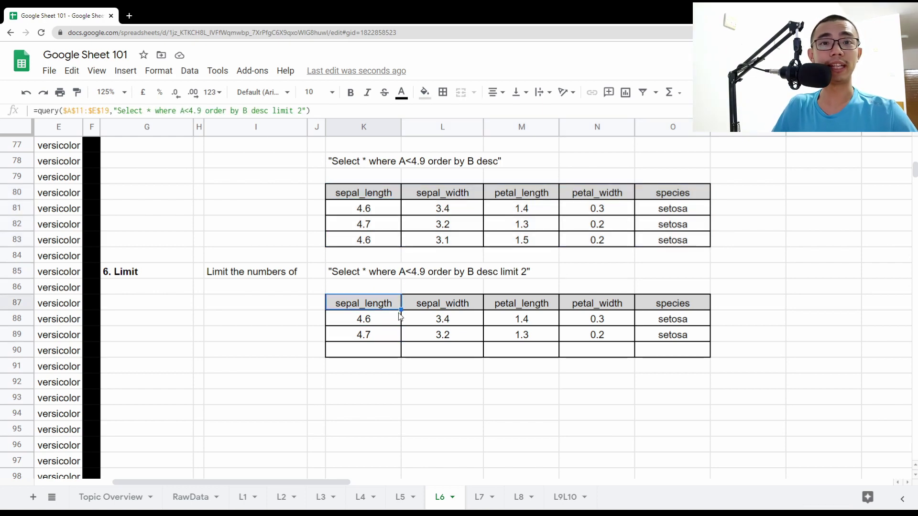
{"action": "left_click", "coordinate": [298, 111]}
{"action": "key", "text": "Delete"}
{"action": "type", "text": "1"}
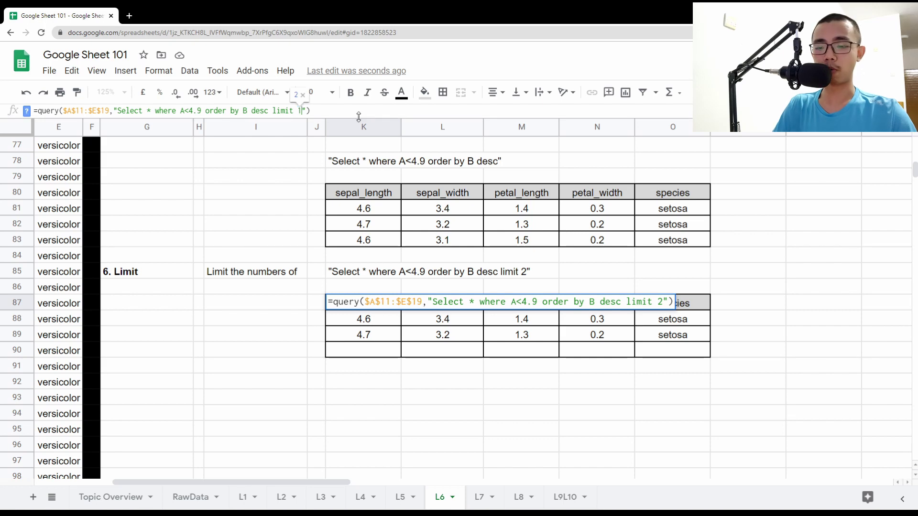
{"action": "key", "text": "Return"}
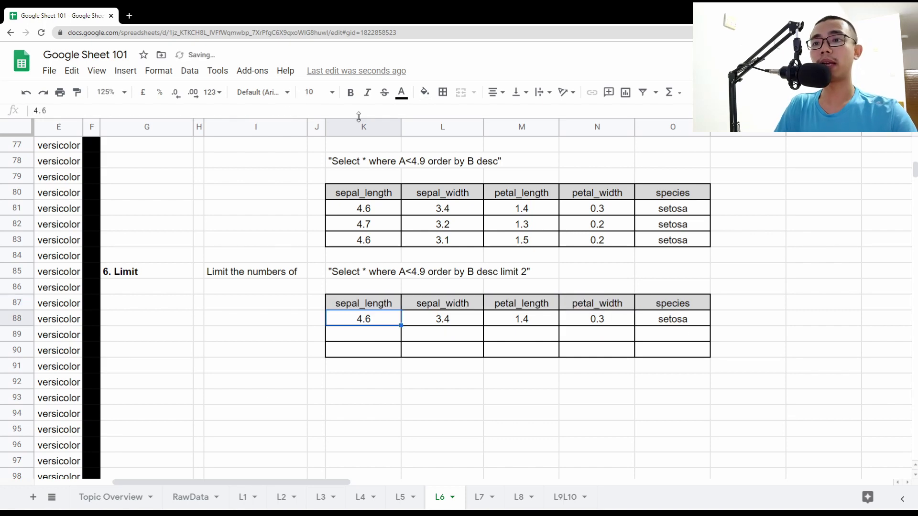
Set the row limit in the K87 query formula to 3.
{"action": "key", "text": "Up"}
{"action": "key", "text": "Return"}
{"action": "key", "text": "Left"}
{"action": "key", "text": "Left"}
{"action": "key", "text": "BackSpace"}
{"action": "type", "text": "3"}
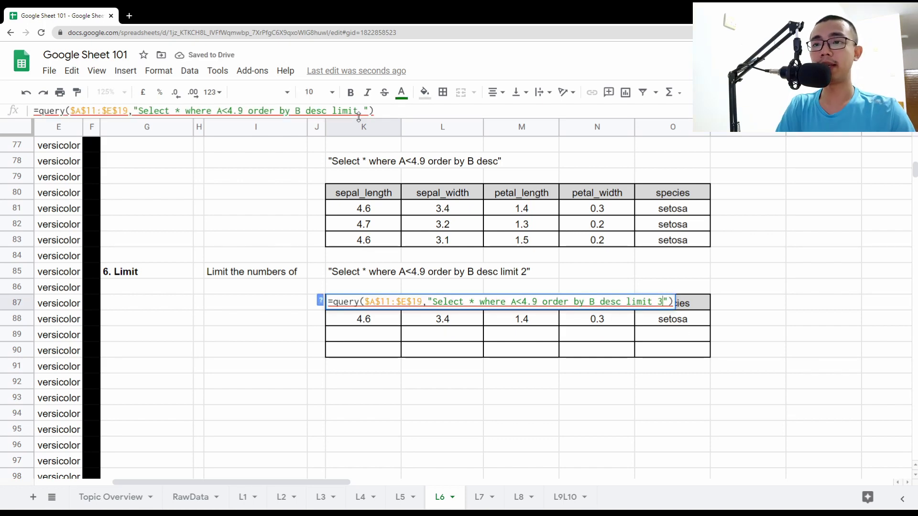
{"action": "key", "text": "Return"}
Remove the "where A<4.9" condition from the K87 query, leaving "Select * order by B desc limit 3".
{"action": "key", "text": "Up"}
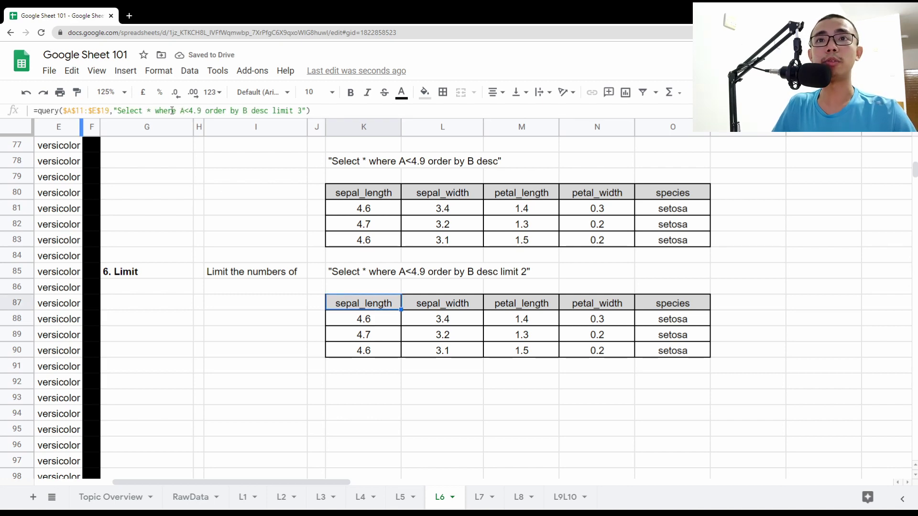
{"action": "left_click_drag", "start_coordinate": [179, 111], "coordinate": [202, 110]}
{"action": "key", "text": "BackSpace"}
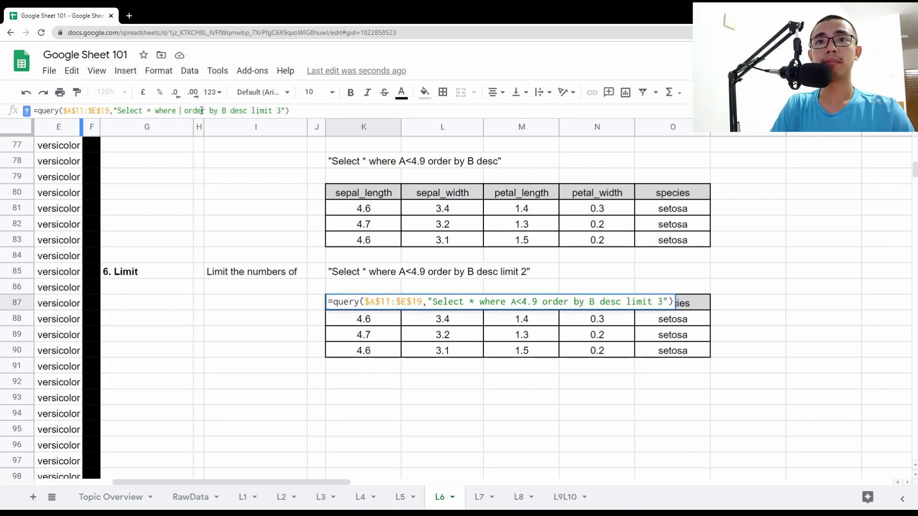
{"action": "key", "text": "BackSpace"}
{"action": "key", "text": "BackSpace"}
{"action": "key", "text": "BackSpace"}
{"action": "key", "text": "BackSpace"}
{"action": "key", "text": "BackSpace"}
{"action": "key", "text": "BackSpace"}
{"action": "key", "text": "BackSpace"}
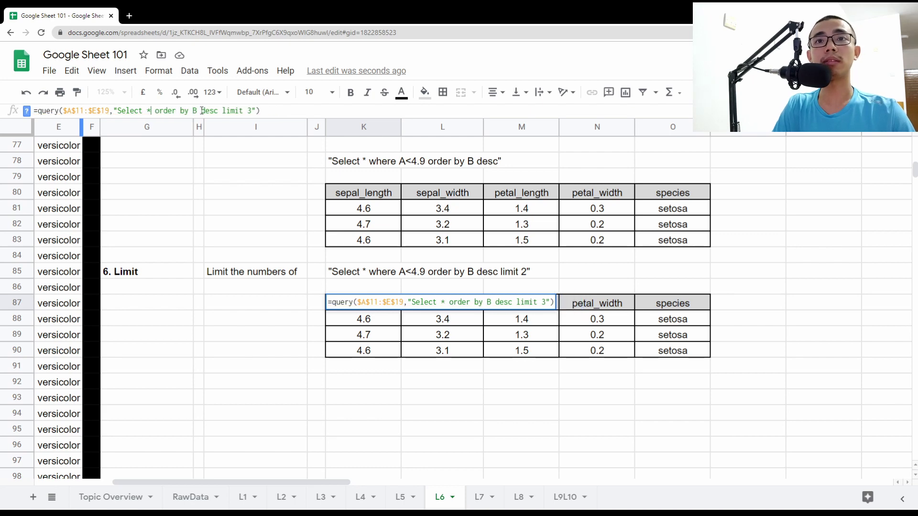
{"action": "key", "text": "Return"}
Edit the row limit in the K87 query so that it returns every row of the source range.
{"action": "key", "text": "Up"}
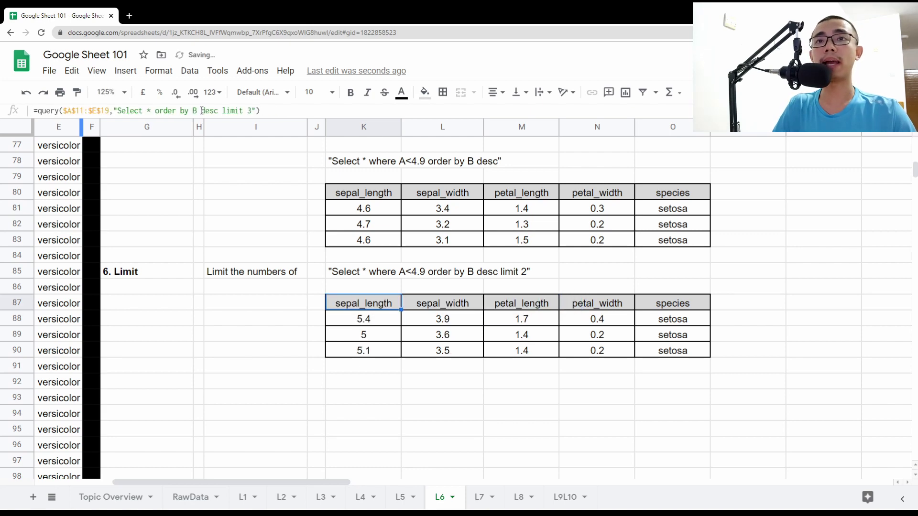
{"action": "left_click", "coordinate": [252, 111]}
{"action": "key", "text": "BackSpace"}
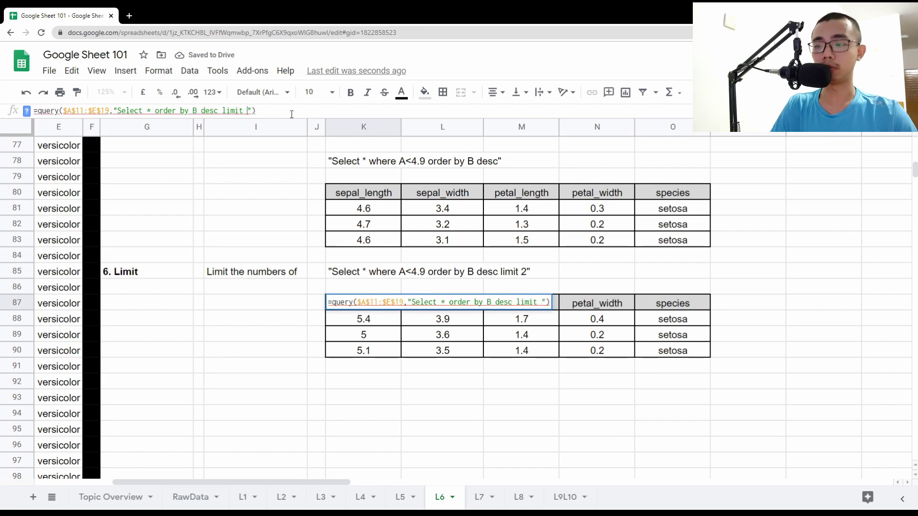
{"action": "key", "text": "Return"}
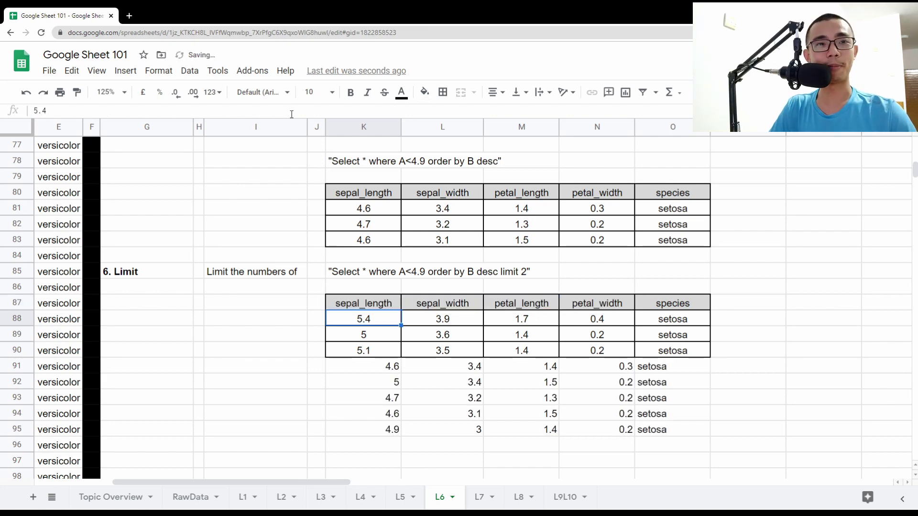
Copy the formatting of table row K90:O90 onto the unformatted result rows K91:O95.
{"action": "left_click", "coordinate": [378, 352]}
{"action": "key", "text": "ctrl+shift+Right"}
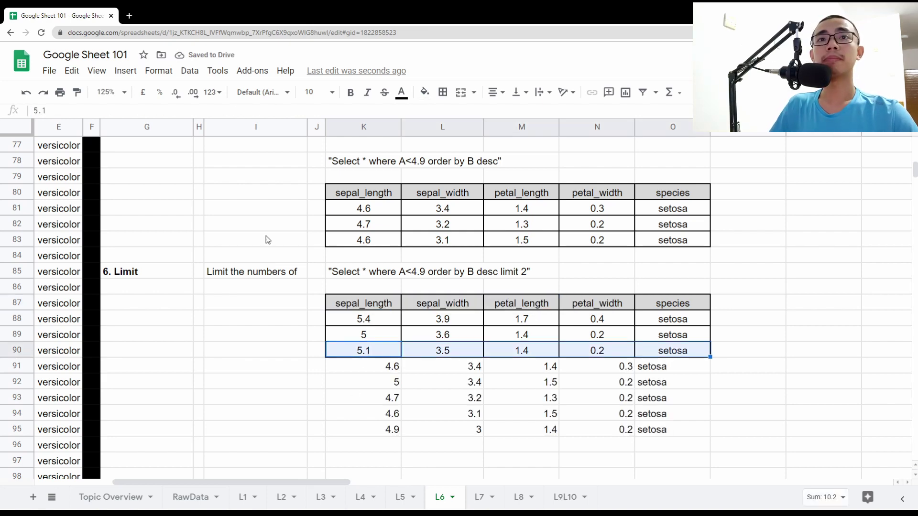
{"action": "left_click", "coordinate": [77, 92]}
{"action": "mouse_move", "coordinate": [385, 372]}
{"action": "left_mouse_down"}
{"action": "mouse_move", "coordinate": [369, 426]}
{"action": "mouse_move", "coordinate": [667, 436]}
{"action": "left_mouse_up"}
{"action": "left_click", "coordinate": [337, 352]}
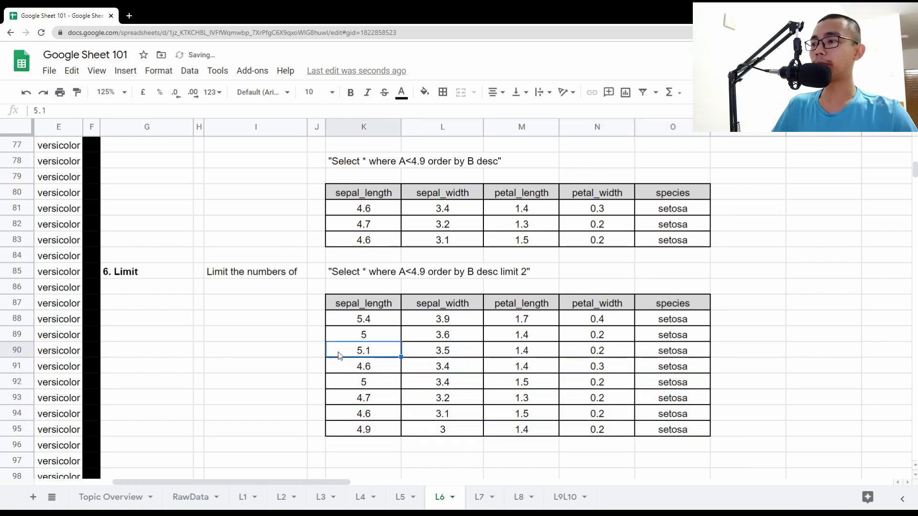
Return to the beginning of the sheet, and highlight the Learning Objective heading with its "1. Query" item.
{"action": "scroll", "coordinate": [337, 351], "scroll_direction": "down", "scroll_amount": 5}
{"action": "scroll", "coordinate": [374, 395], "scroll_direction": "up", "scroll_amount": 3}
{"action": "left_click_drag", "start_coordinate": [303, 481], "coordinate": [226, 481]}
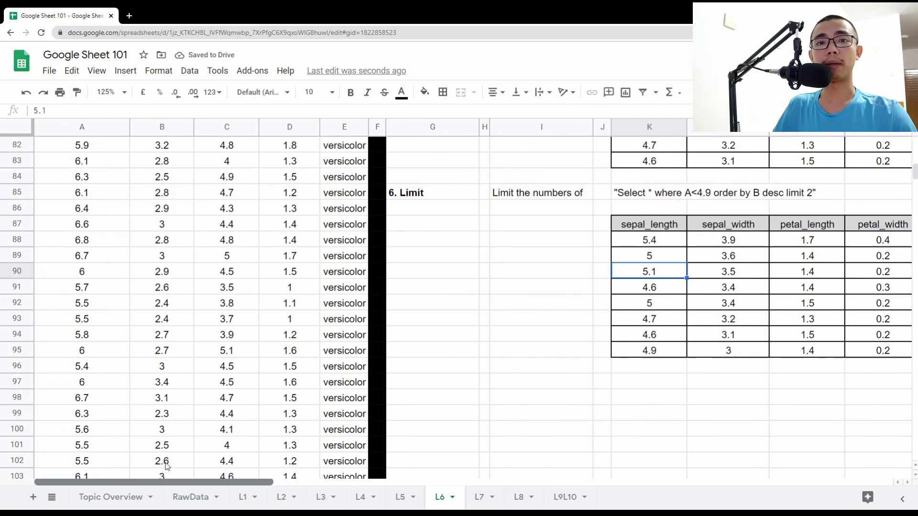
{"action": "scroll", "coordinate": [157, 376], "scroll_direction": "up", "scroll_amount": 20}
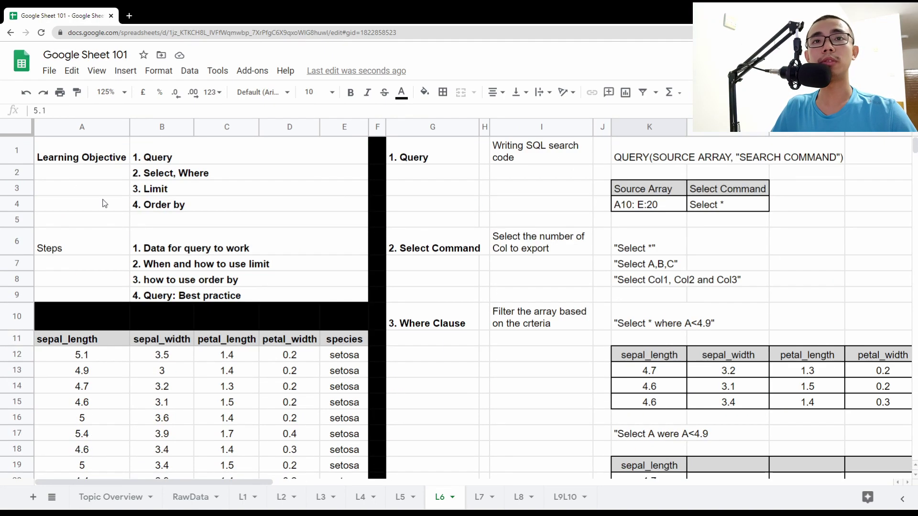
{"action": "left_click_drag", "start_coordinate": [107, 158], "coordinate": [253, 160]}
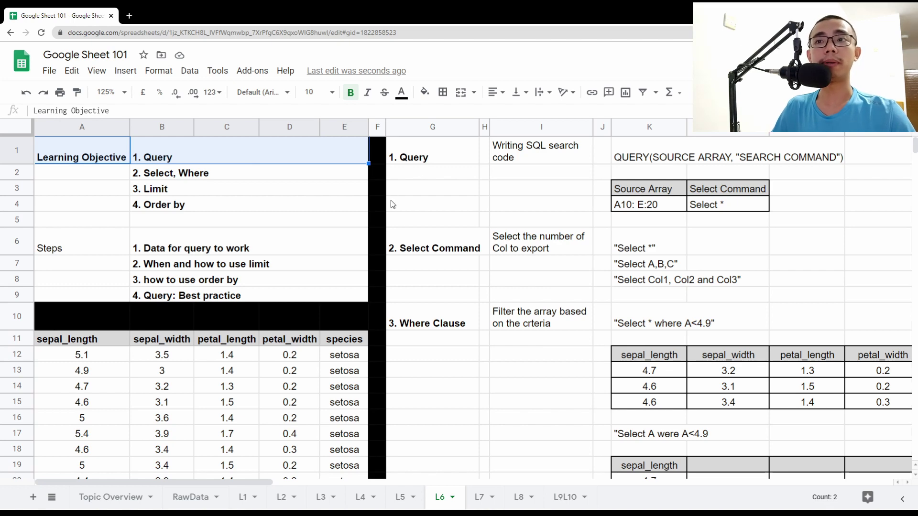
Look through the section headings in column G, selecting 4. Pivot Table, 5. Order by and 6. Limit, and return to the top.
{"action": "scroll", "coordinate": [444, 291], "scroll_direction": "down", "scroll_amount": 3}
{"action": "scroll", "coordinate": [444, 287], "scroll_direction": "down", "scroll_amount": 10}
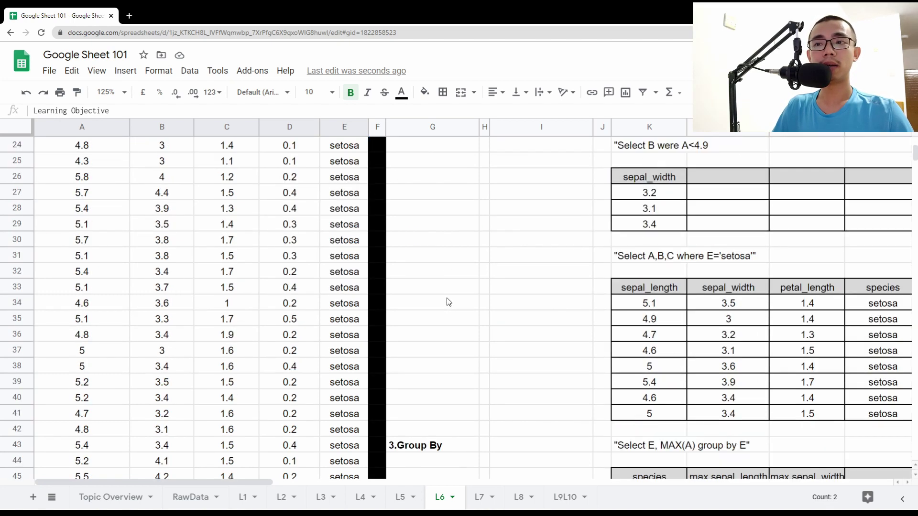
{"action": "left_click", "coordinate": [428, 260]}
{"action": "scroll", "coordinate": [438, 274], "scroll_direction": "down", "scroll_amount": 5}
{"action": "left_click", "coordinate": [426, 256]}
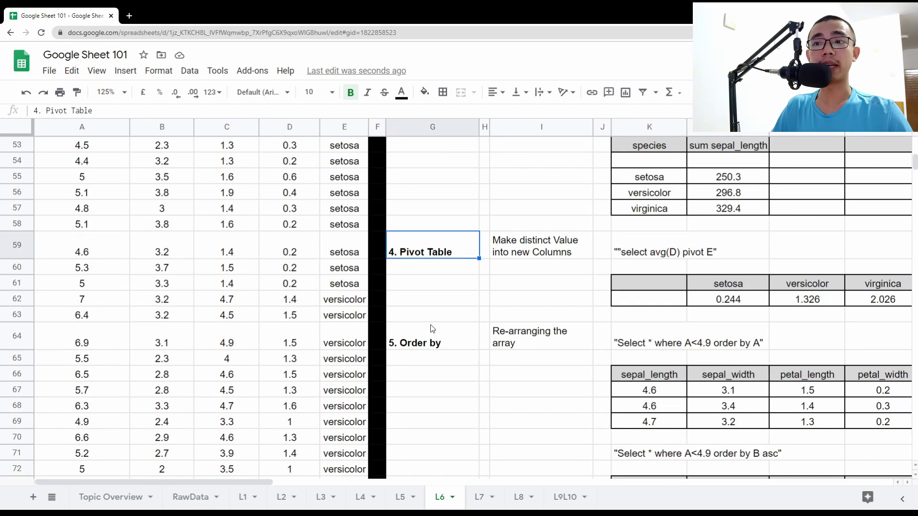
{"action": "left_click", "coordinate": [430, 327]}
{"action": "scroll", "coordinate": [425, 330], "scroll_direction": "up", "scroll_amount": 3}
{"action": "scroll", "coordinate": [420, 330], "scroll_direction": "down", "scroll_amount": 7}
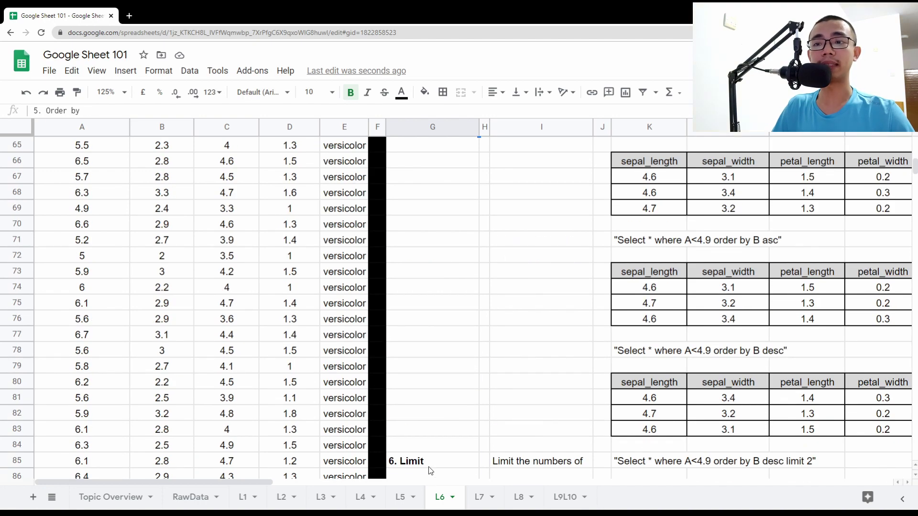
{"action": "left_click", "coordinate": [430, 461]}
{"action": "scroll", "coordinate": [467, 395], "scroll_direction": "up", "scroll_amount": 15}
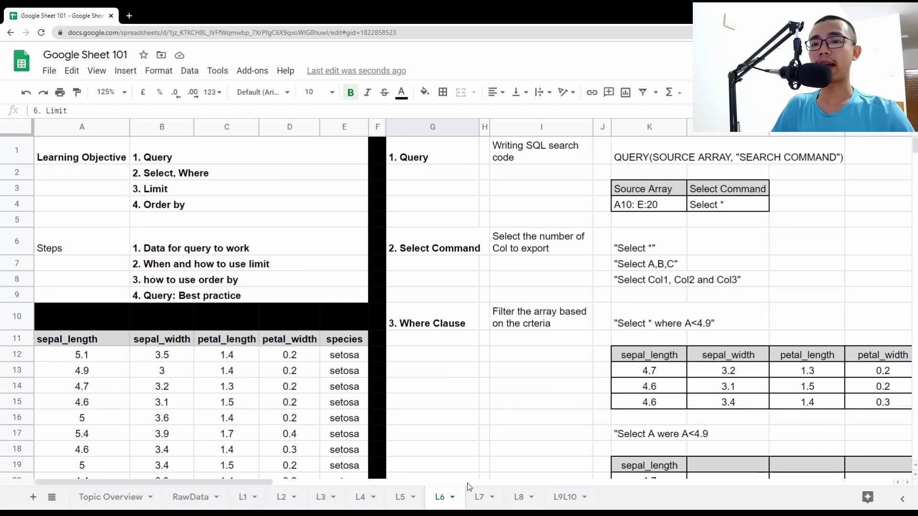
Highlight the 2. Select Command heading and description, and go through its three example queries in K6, K7 and K8.
{"action": "left_click_drag", "start_coordinate": [239, 482], "coordinate": [302, 483]}
{"action": "left_click_drag", "start_coordinate": [208, 242], "coordinate": [321, 245]}
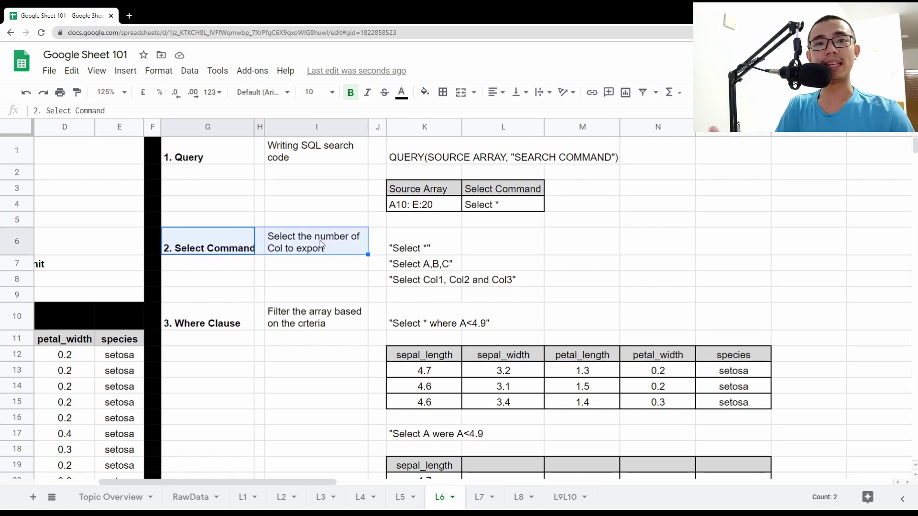
{"action": "left_click", "coordinate": [430, 253]}
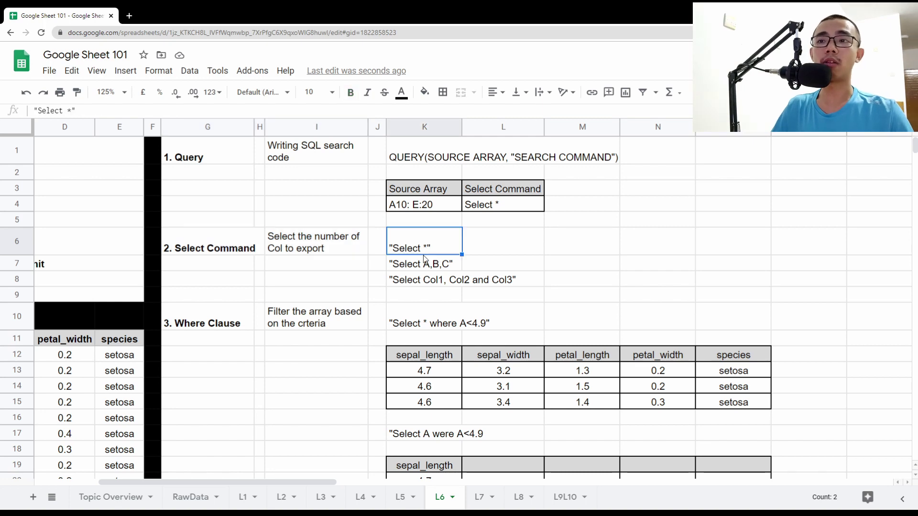
{"action": "left_click", "coordinate": [428, 264]}
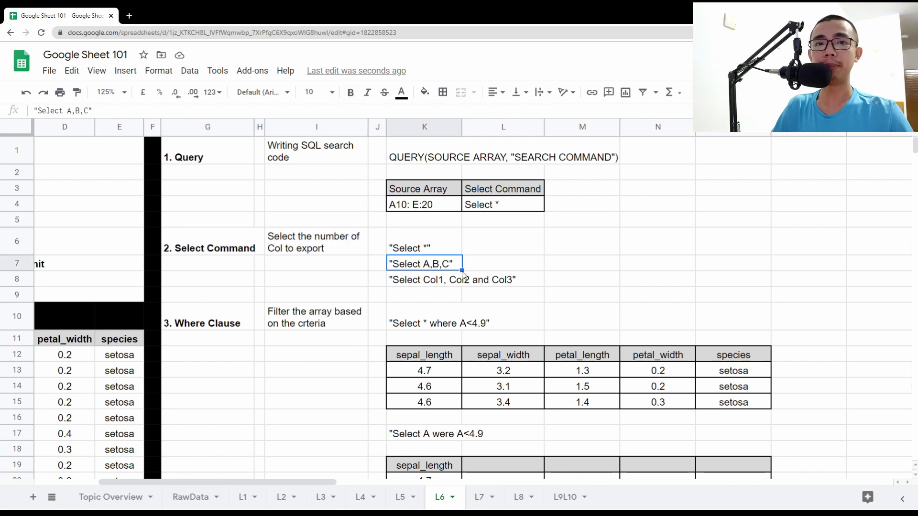
{"action": "left_click", "coordinate": [436, 286]}
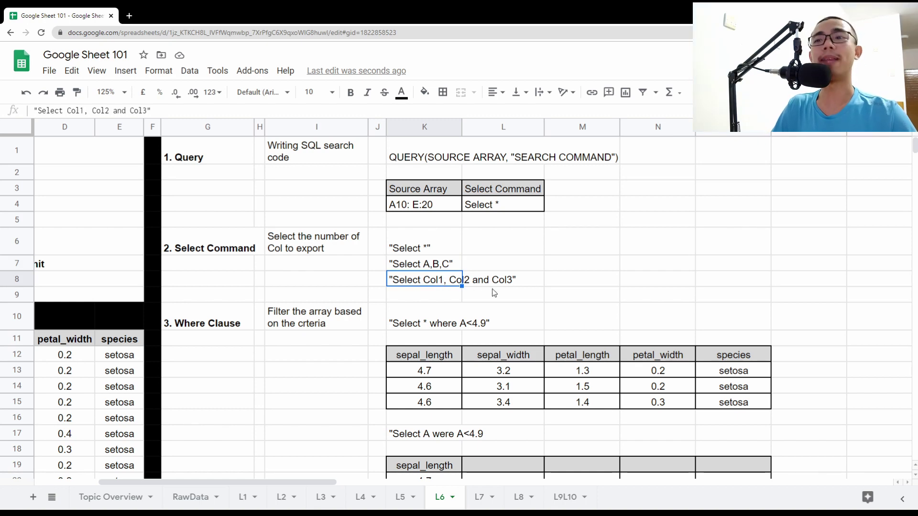
Highlight the 3. Where Clause section with its "Select * where A<4.9" example, and look over the further filter examples below.
{"action": "scroll", "coordinate": [493, 293], "scroll_direction": "down", "scroll_amount": 1}
{"action": "scroll", "coordinate": [494, 293], "scroll_direction": "down", "scroll_amount": 1}
{"action": "left_click_drag", "start_coordinate": [220, 246], "coordinate": [677, 340]}
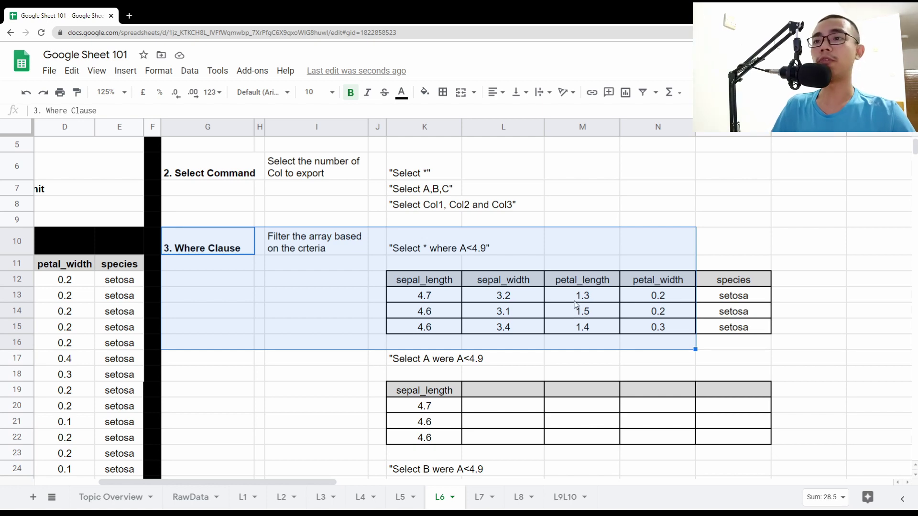
{"action": "scroll", "coordinate": [575, 304], "scroll_direction": "down", "scroll_amount": 5}
{"action": "scroll", "coordinate": [548, 303], "scroll_direction": "up", "scroll_amount": 3}
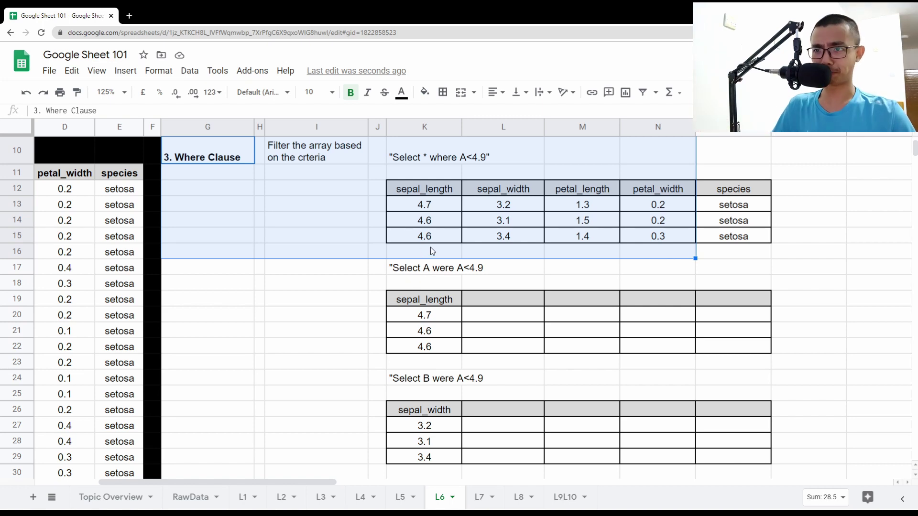
Highlight the Group By section, and examine its MAX(A) query, the three species rows and the two maximum columns.
{"action": "scroll", "coordinate": [427, 306], "scroll_direction": "down", "scroll_amount": 2}
{"action": "scroll", "coordinate": [426, 306], "scroll_direction": "down", "scroll_amount": 7}
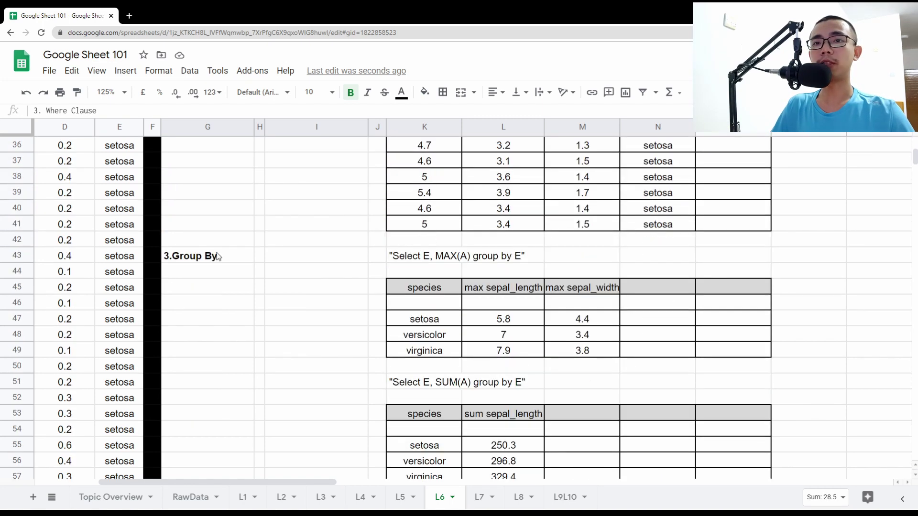
{"action": "left_click_drag", "start_coordinate": [207, 239], "coordinate": [726, 381]}
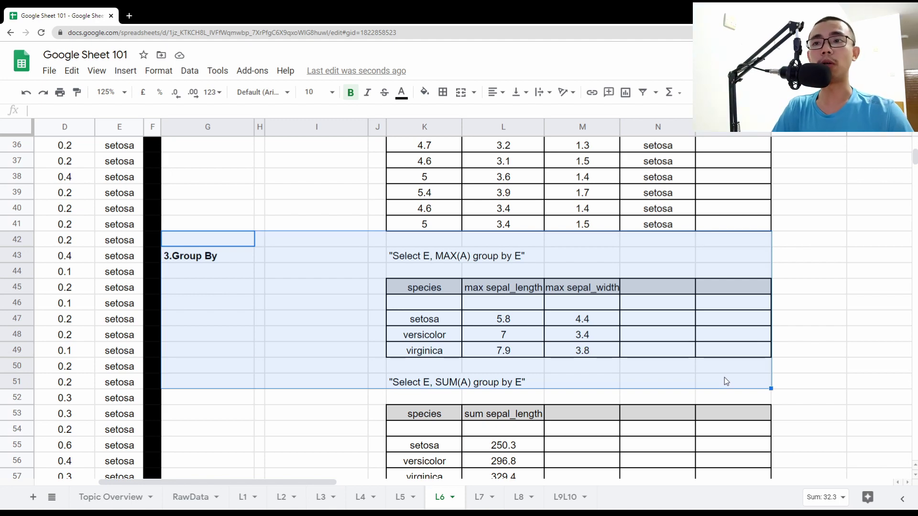
{"action": "left_click", "coordinate": [483, 324]}
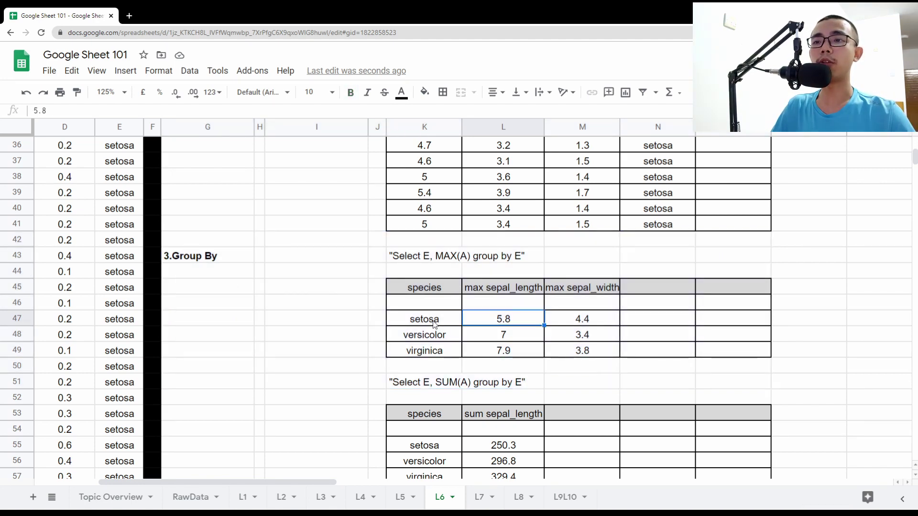
{"action": "left_click_drag", "start_coordinate": [439, 319], "coordinate": [443, 350]}
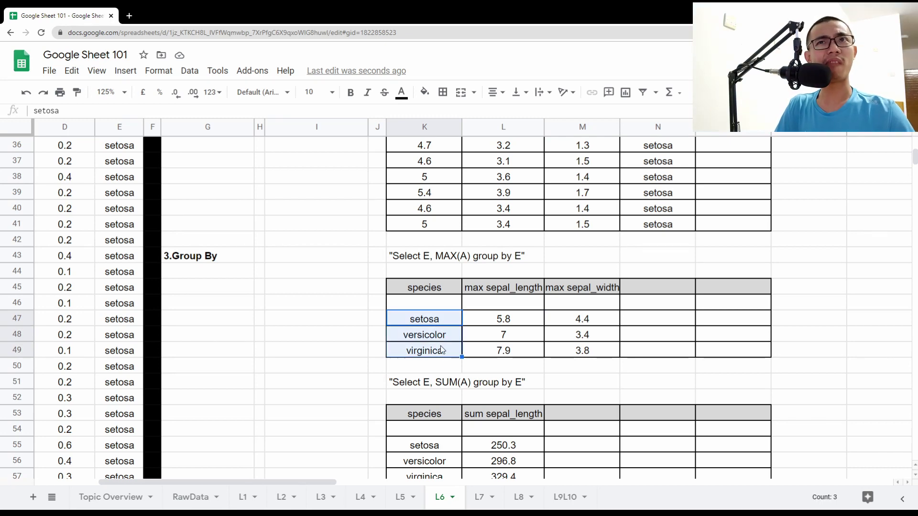
{"action": "left_click", "coordinate": [441, 321]}
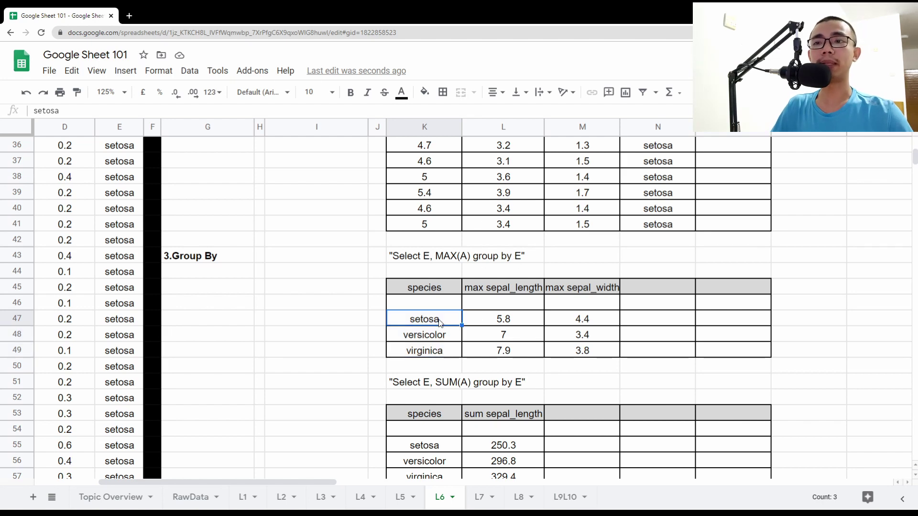
{"action": "left_click", "coordinate": [441, 335]}
{"action": "left_click", "coordinate": [440, 353]}
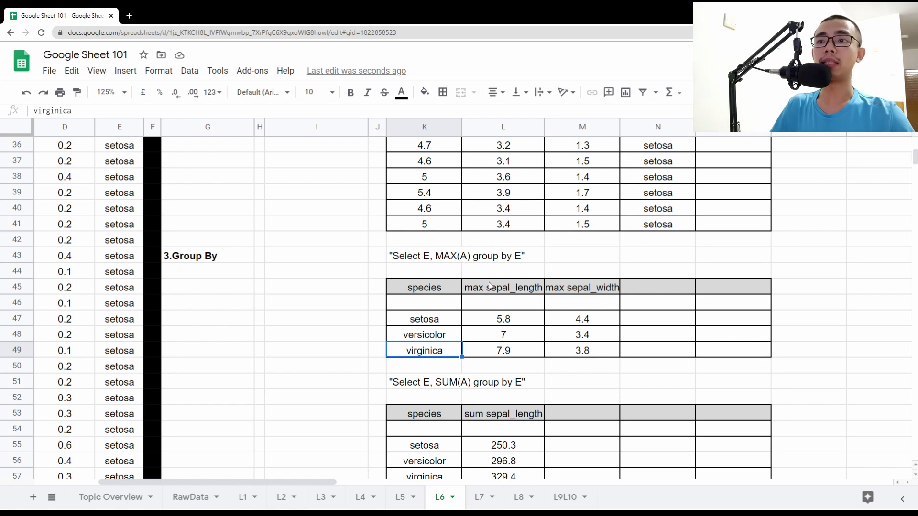
{"action": "left_click_drag", "start_coordinate": [491, 287], "coordinate": [602, 351]}
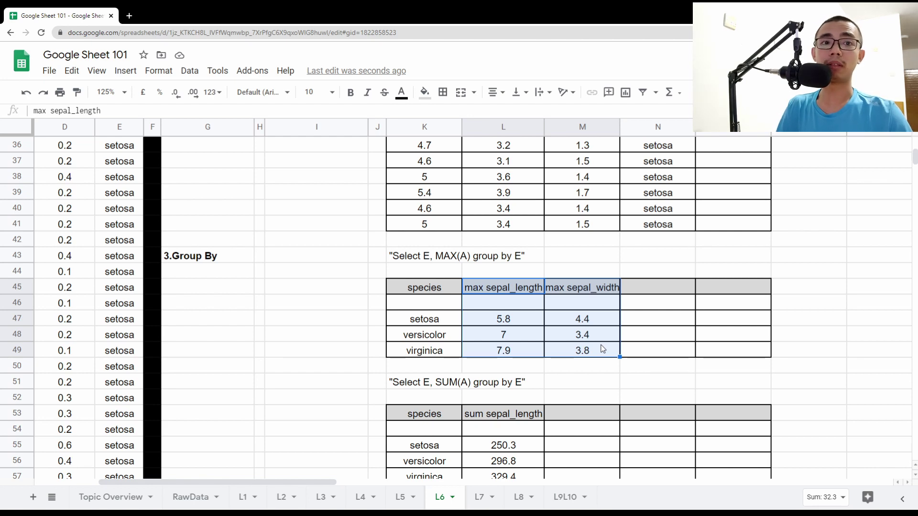
{"action": "left_click", "coordinate": [446, 262]}
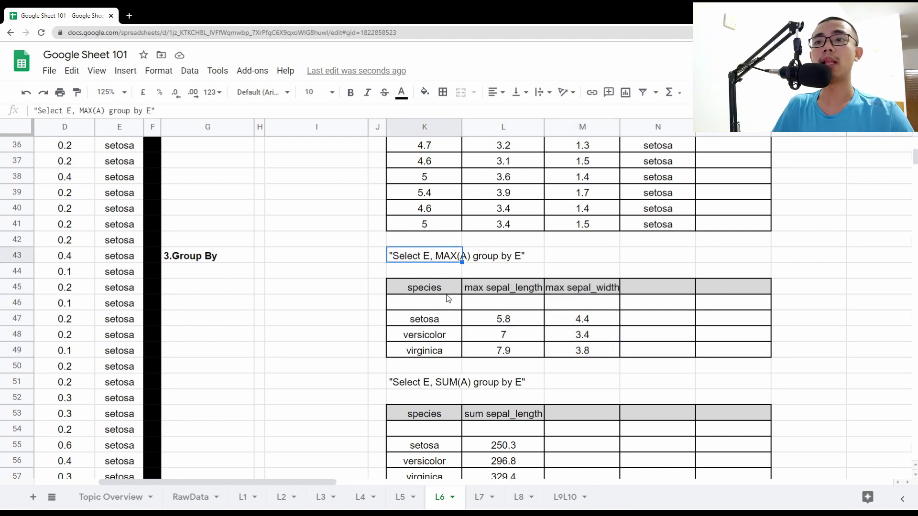
Select the "Select E, SUM(A) group by E" example and highlight its result table K53:L57.
{"action": "left_click", "coordinate": [453, 383]}
{"action": "scroll", "coordinate": [452, 387], "scroll_direction": "down", "scroll_amount": 4}
{"action": "scroll", "coordinate": [459, 378], "scroll_direction": "up", "scroll_amount": 2}
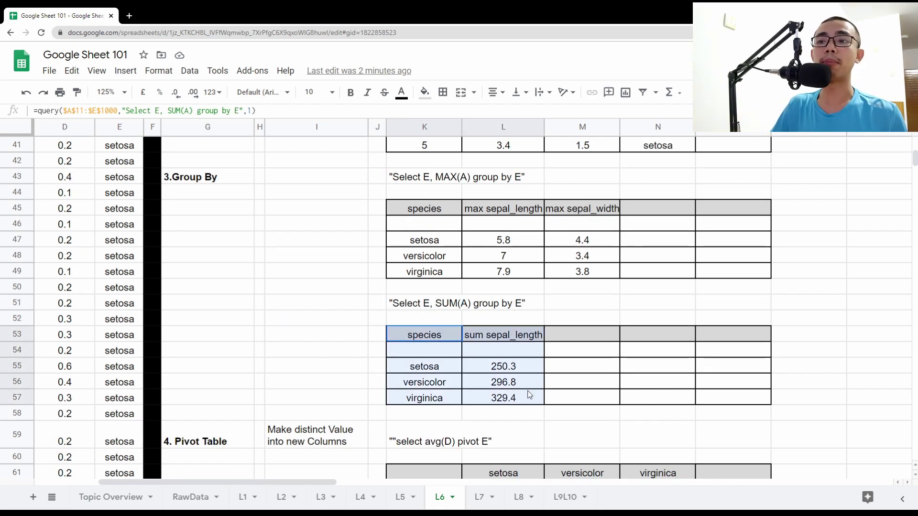
{"action": "left_click_drag", "start_coordinate": [436, 337], "coordinate": [527, 392]}
Highlight the 4. Pivot Table section, its query and species column headings, and compare it with the SUM(A) group by table.
{"action": "scroll", "coordinate": [530, 345], "scroll_direction": "down", "scroll_amount": 3}
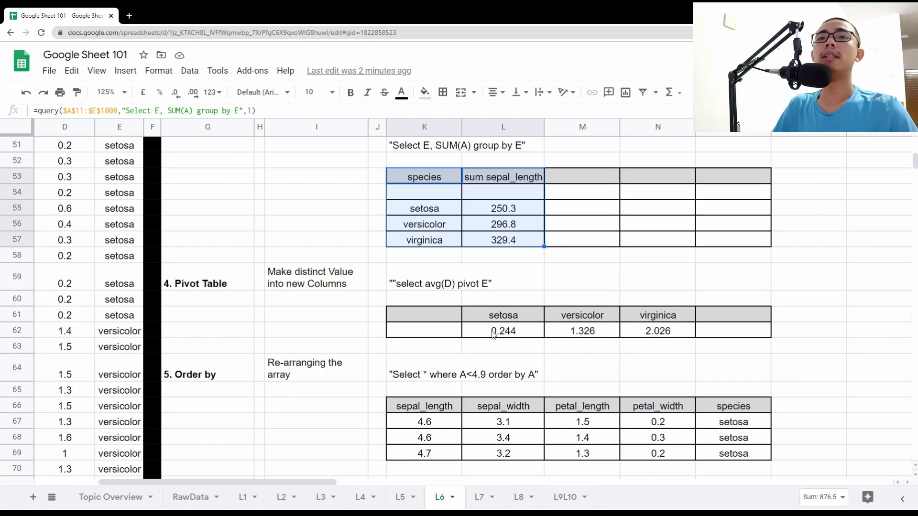
{"action": "left_click_drag", "start_coordinate": [218, 282], "coordinate": [816, 348]}
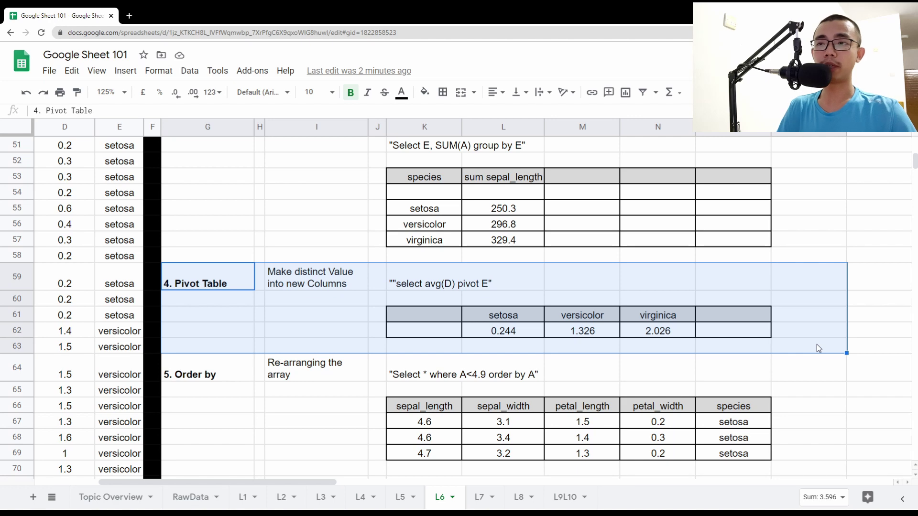
{"action": "left_click", "coordinate": [450, 286]}
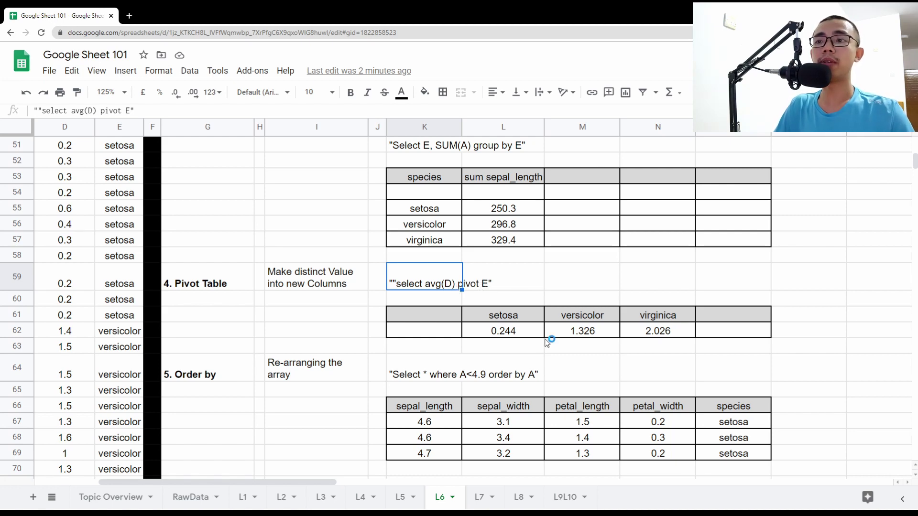
{"action": "left_click", "coordinate": [522, 317]}
{"action": "left_click", "coordinate": [583, 316]}
{"action": "left_click", "coordinate": [649, 319]}
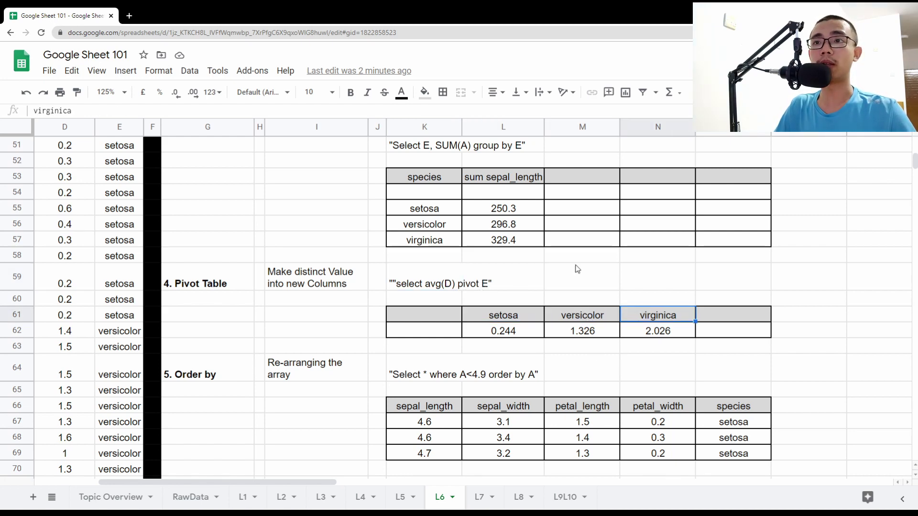
{"action": "left_click_drag", "start_coordinate": [433, 149], "coordinate": [588, 256]}
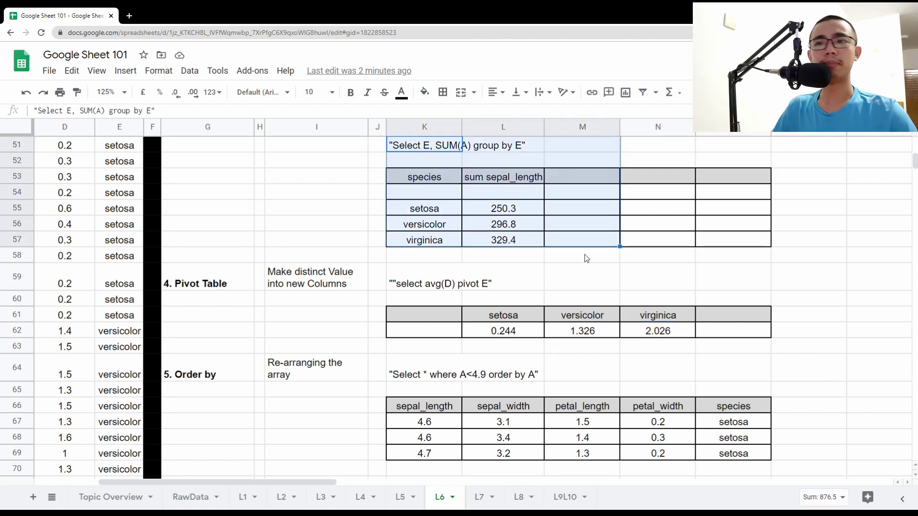
Highlight the 5. Order by section, then the sorted sepal_length column in its first table and sepal_width in the "B asc" table.
{"action": "scroll", "coordinate": [583, 249], "scroll_direction": "down", "scroll_amount": 3}
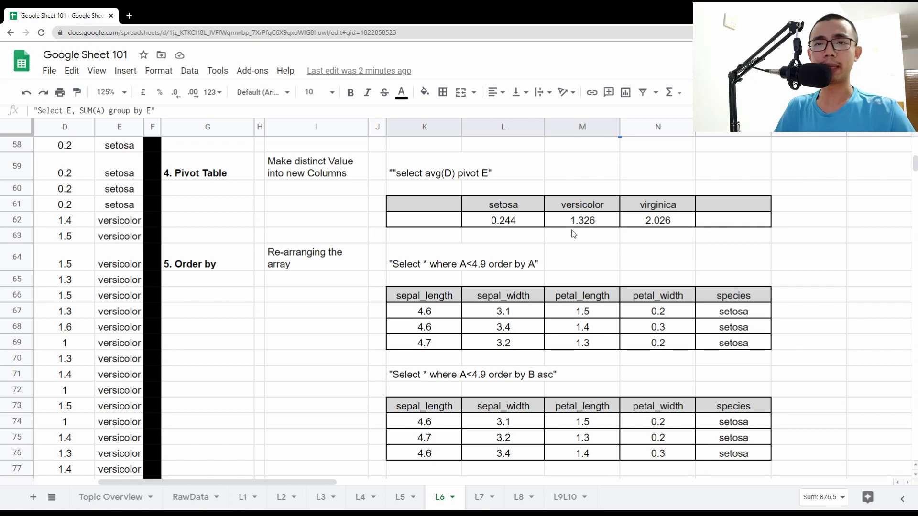
{"action": "left_click_drag", "start_coordinate": [244, 259], "coordinate": [679, 359]}
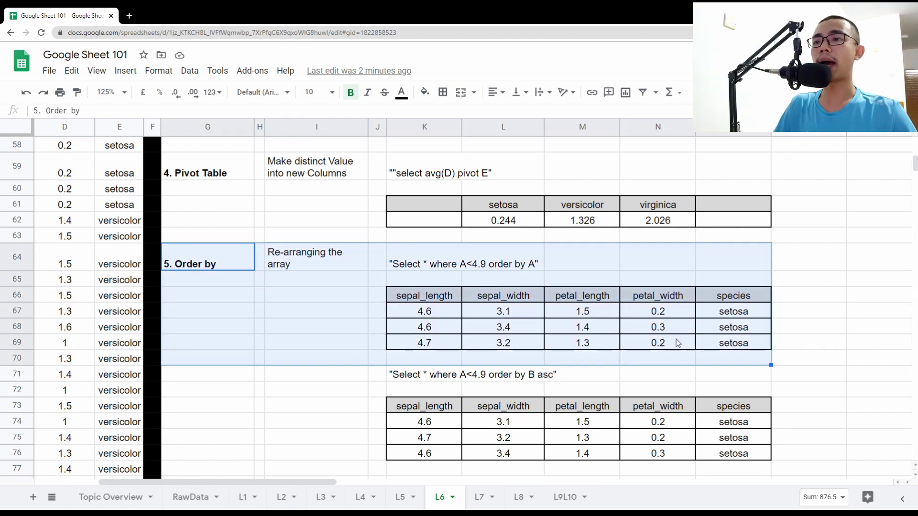
{"action": "scroll", "coordinate": [580, 328], "scroll_direction": "down", "scroll_amount": 2}
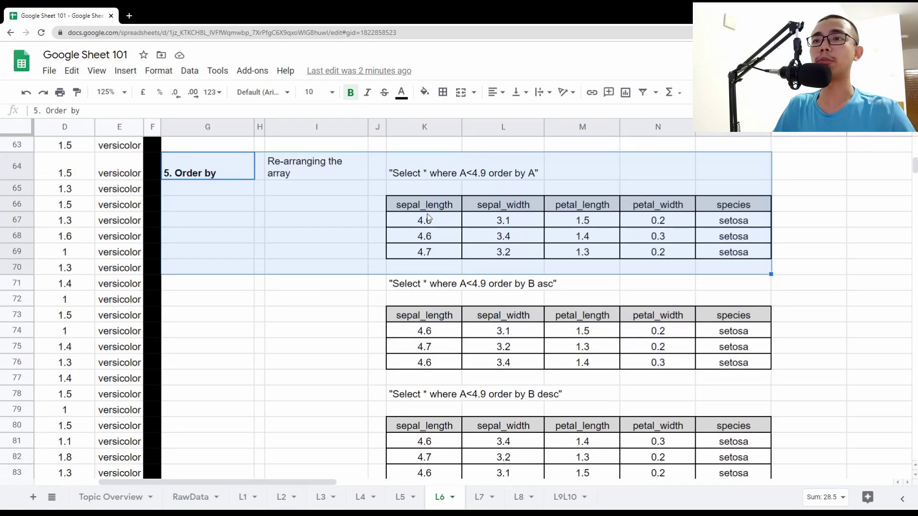
{"action": "left_click_drag", "start_coordinate": [424, 204], "coordinate": [427, 252]}
{"action": "left_click_drag", "start_coordinate": [488, 315], "coordinate": [506, 364]}
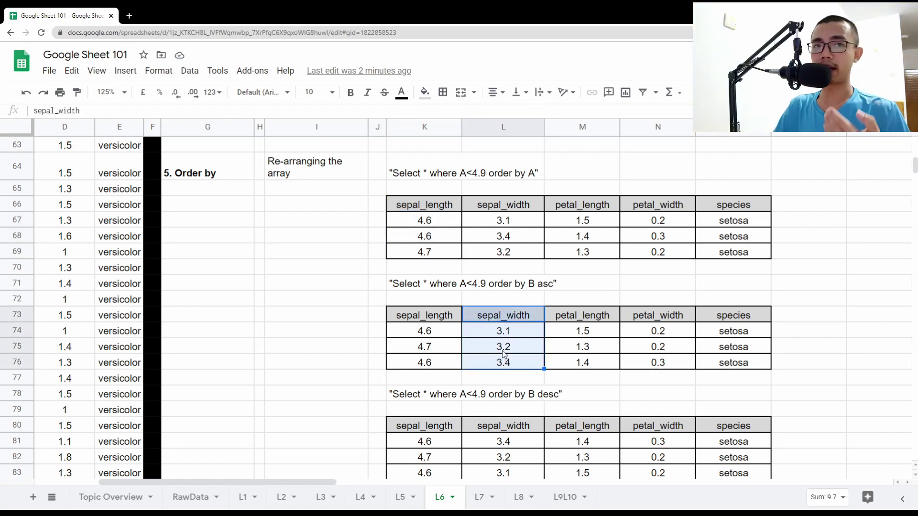
Select the "Select * where A<4.9 order by B desc" example in K78 and look over its result table.
{"action": "scroll", "coordinate": [504, 347], "scroll_direction": "down", "scroll_amount": 4}
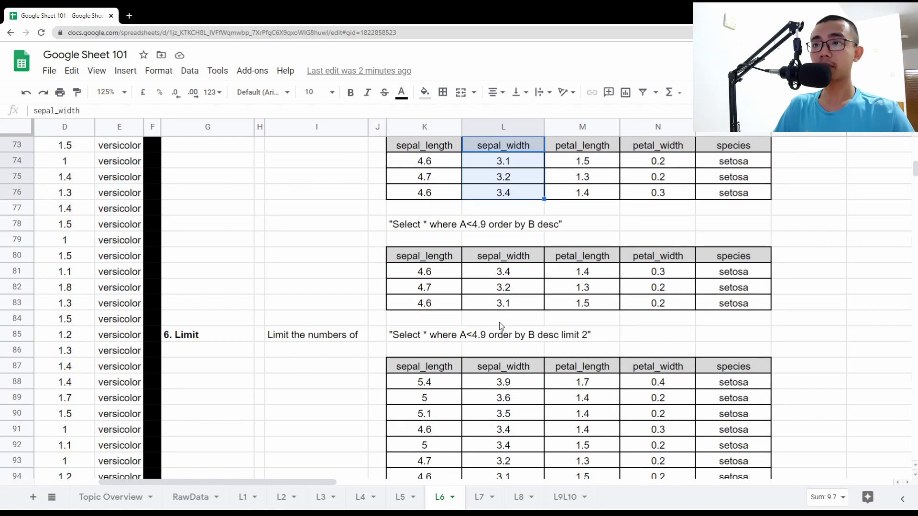
{"action": "scroll", "coordinate": [502, 311], "scroll_direction": "up", "scroll_amount": 2}
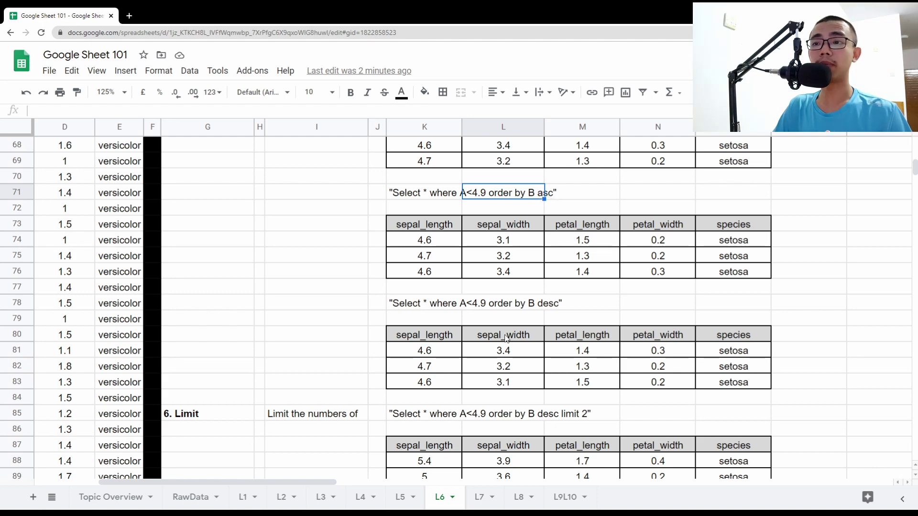
{"action": "left_click", "coordinate": [440, 308]}
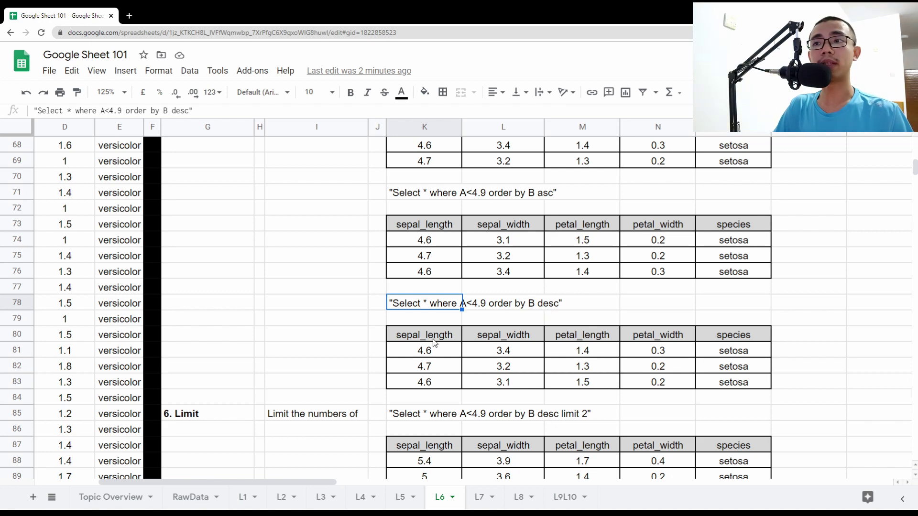
{"action": "scroll", "coordinate": [478, 328], "scroll_direction": "down", "scroll_amount": 3}
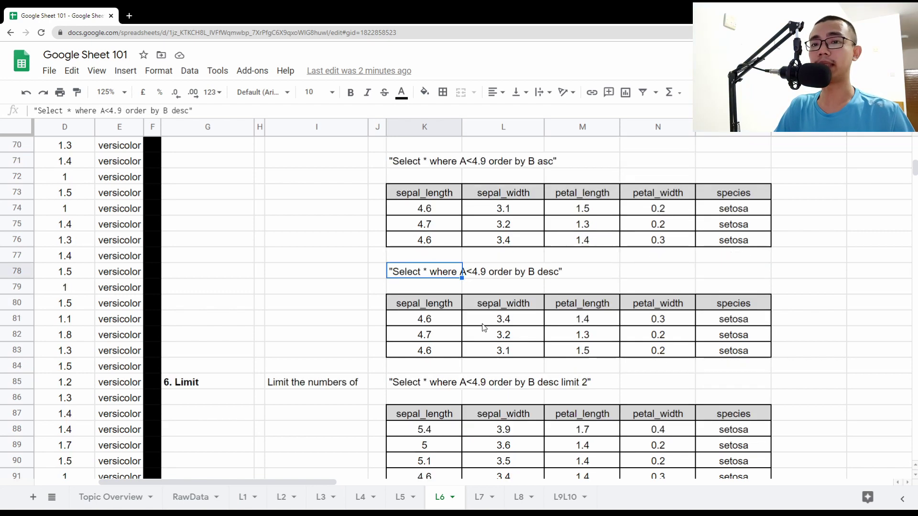
Go to the 6. Limit section and highlight its result table.
{"action": "left_click", "coordinate": [244, 339]}
{"action": "scroll", "coordinate": [245, 343], "scroll_direction": "down", "scroll_amount": 3}
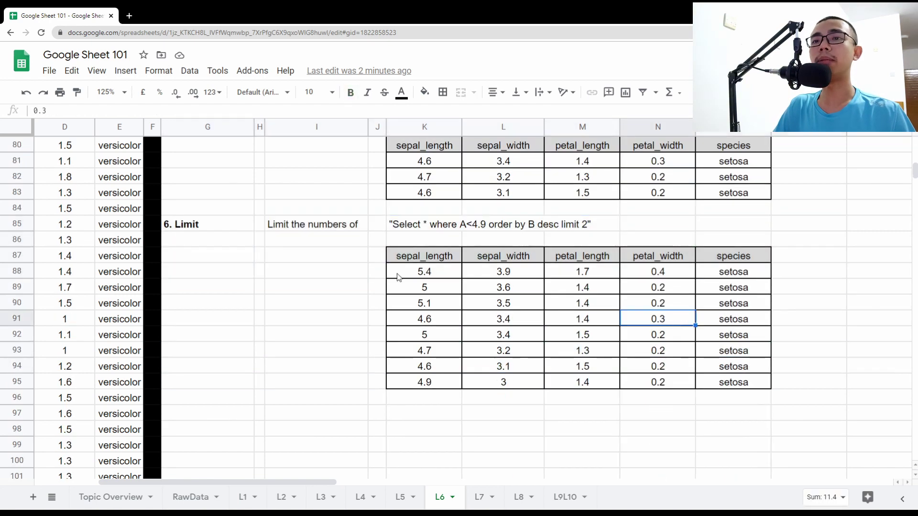
{"action": "left_click_drag", "start_coordinate": [292, 239], "coordinate": [597, 371]}
Turn on text wrapping for the Limit description in I85 and for the whole of column I.
{"action": "left_click", "coordinate": [314, 229]}
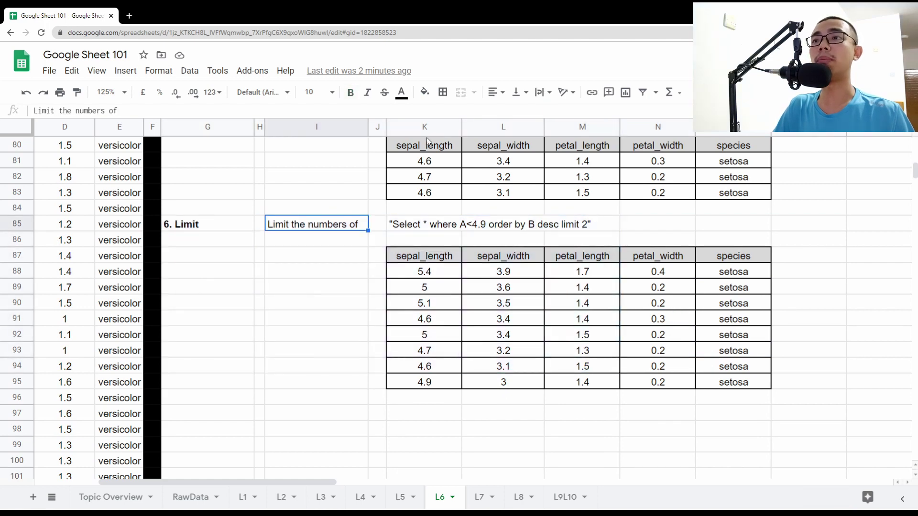
{"action": "left_click", "coordinate": [547, 92]}
{"action": "left_click", "coordinate": [554, 112]}
{"action": "left_click", "coordinate": [304, 238]}
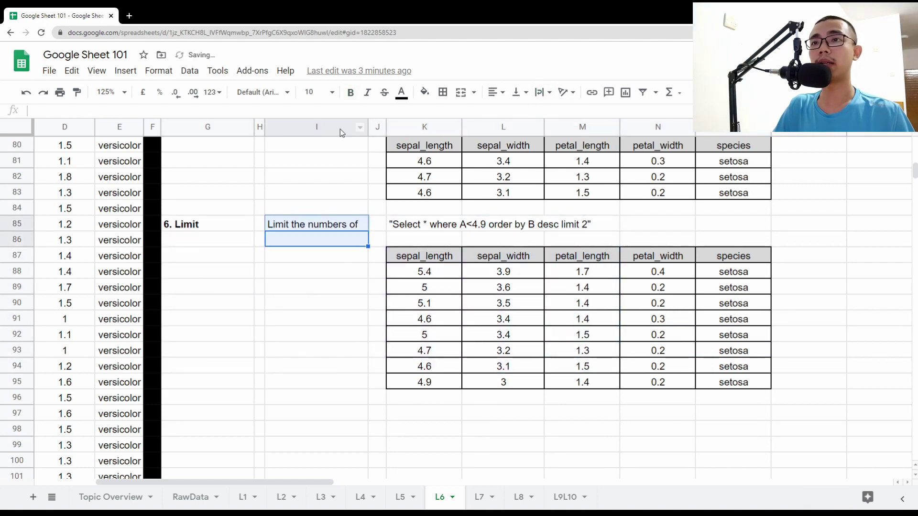
{"action": "left_click", "coordinate": [340, 128]}
{"action": "left_click", "coordinate": [545, 92]}
{"action": "left_click", "coordinate": [556, 114]}
Extend the Limit description in I85 to read "Limit the numbers of Col".
{"action": "left_click", "coordinate": [330, 225]}
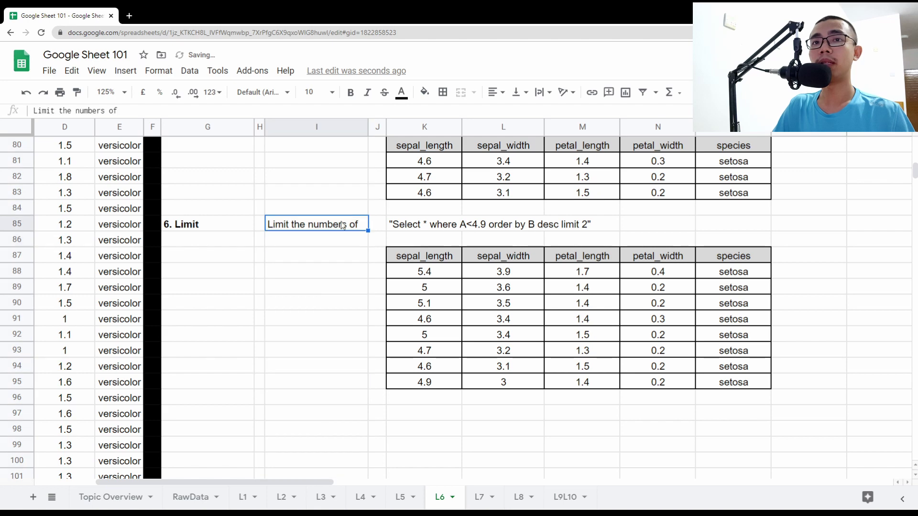
{"action": "key", "text": "Return"}
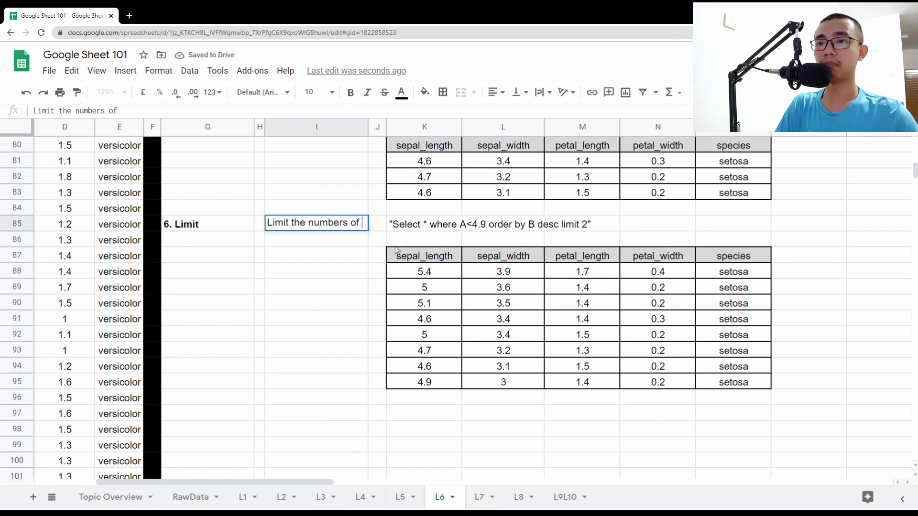
{"action": "type", "text": "Col"}
{"action": "key", "text": "Return"}
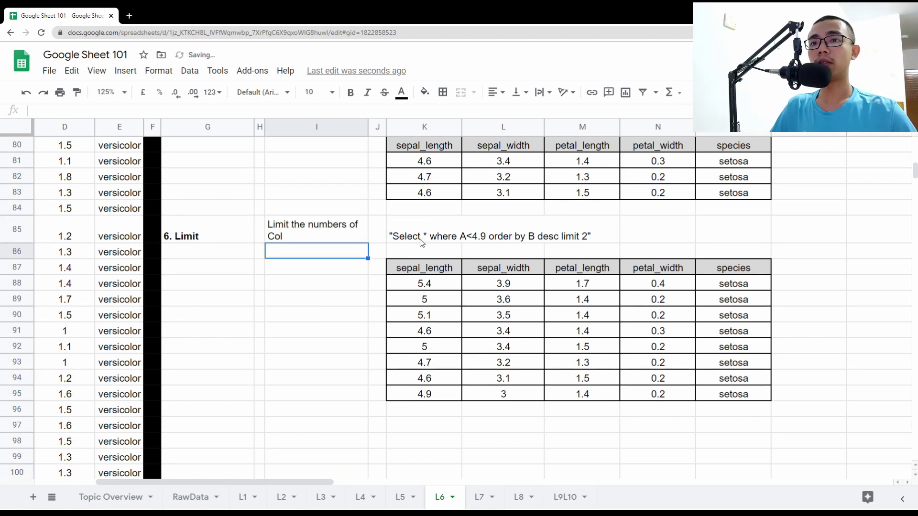
Correct the Limit description in I85 to read "Limit the numbers of row".
{"action": "left_click", "coordinate": [288, 231]}
{"action": "key", "text": "Return"}
{"action": "key", "text": "BackSpace"}
{"action": "key", "text": "BackSpace"}
{"action": "key", "text": "BackSpace"}
{"action": "type", "text": "row"}
{"action": "key", "text": "Return"}
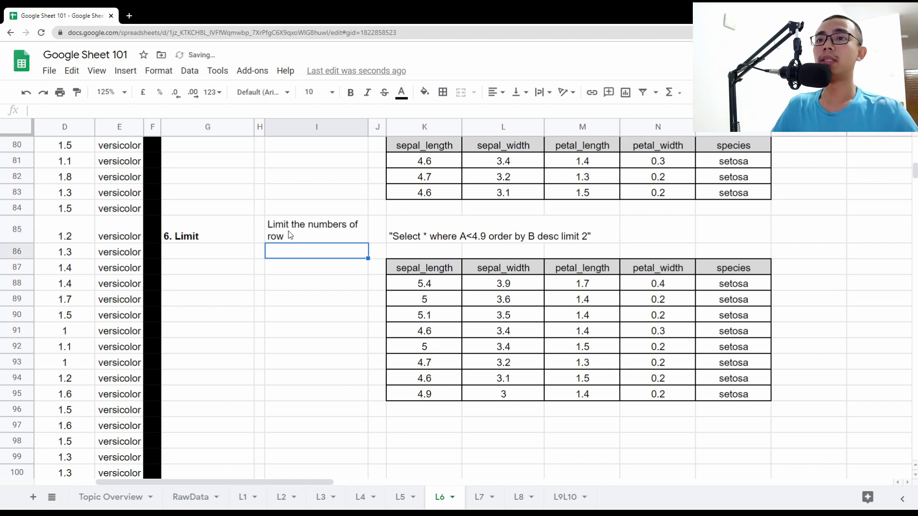
Change the limit in the K87 query formula to 2, keeping "Select * order by B desc".
{"action": "left_click", "coordinate": [443, 270]}
{"action": "key", "text": "Return"}
{"action": "key", "text": "Left"}
{"action": "key", "text": "Left"}
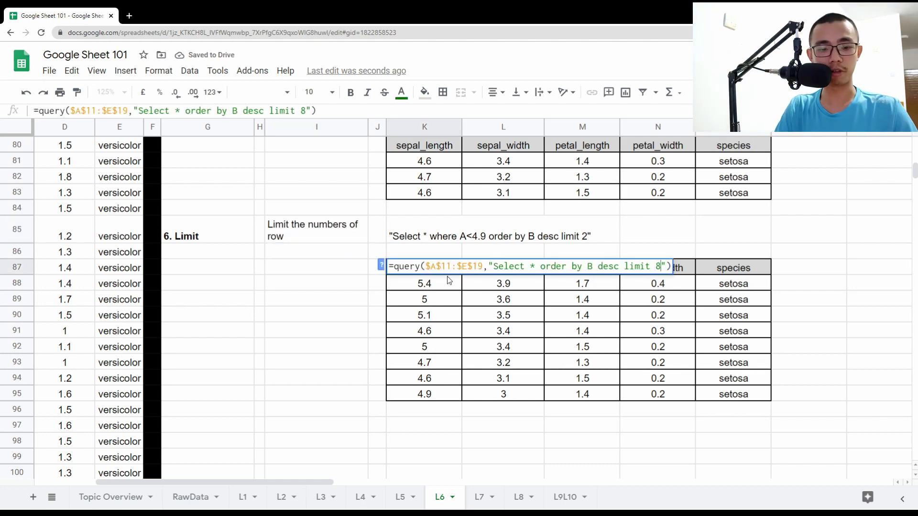
{"action": "key", "text": "BackSpace"}
{"action": "type", "text": "2"}
{"action": "key", "text": "Return"}
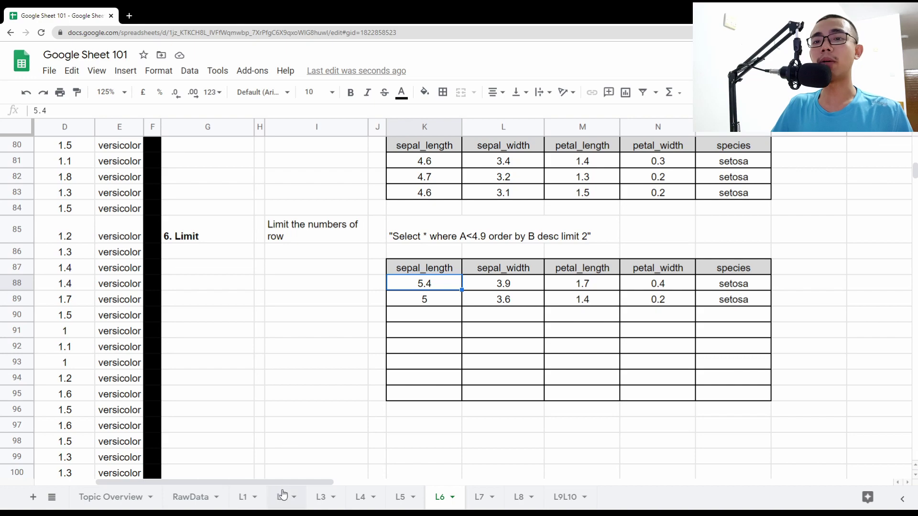
Return to the start of the L6 sheet, switch to the Topic Overview sheet and select empty cell B18.
{"action": "scroll", "coordinate": [282, 483], "scroll_direction": "left", "scroll_amount": 5}
{"action": "scroll", "coordinate": [138, 378], "scroll_direction": "up", "scroll_amount": 5}
{"action": "scroll", "coordinate": [134, 368], "scroll_direction": "up", "scroll_amount": 20}
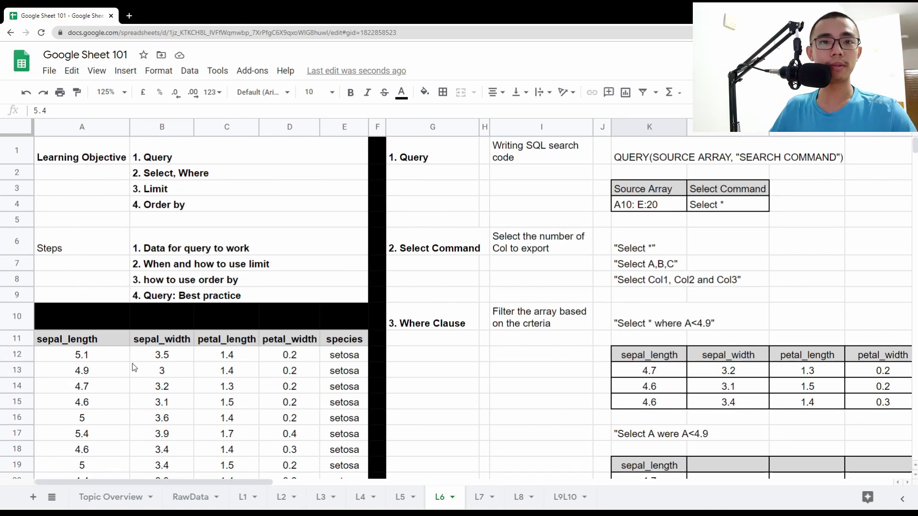
{"action": "left_click", "coordinate": [103, 498]}
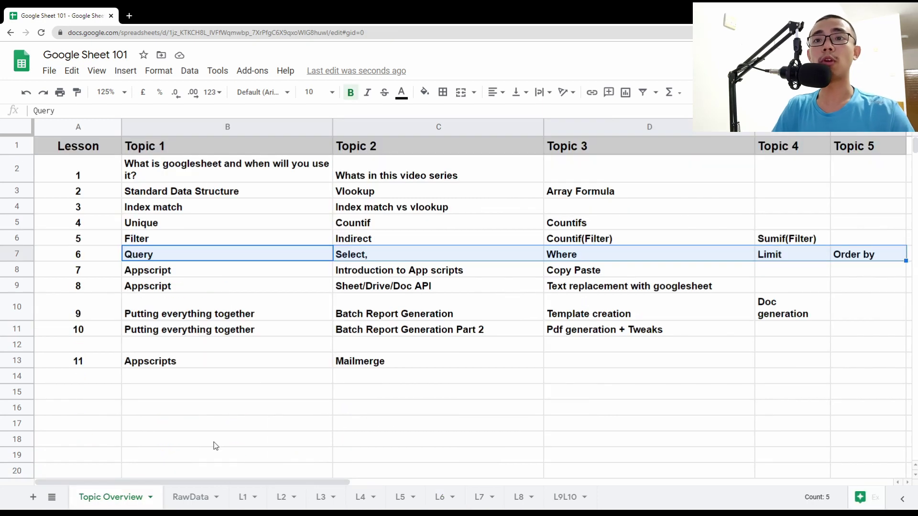
{"action": "left_click", "coordinate": [238, 441]}
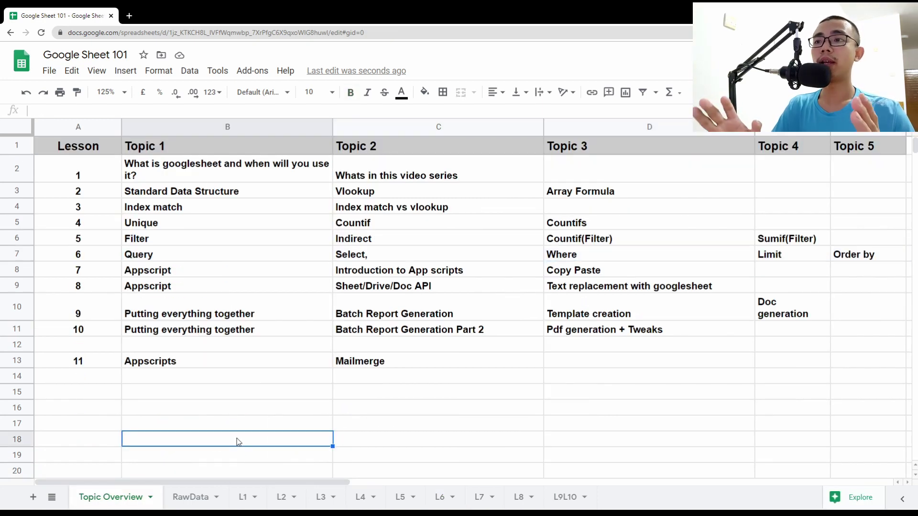